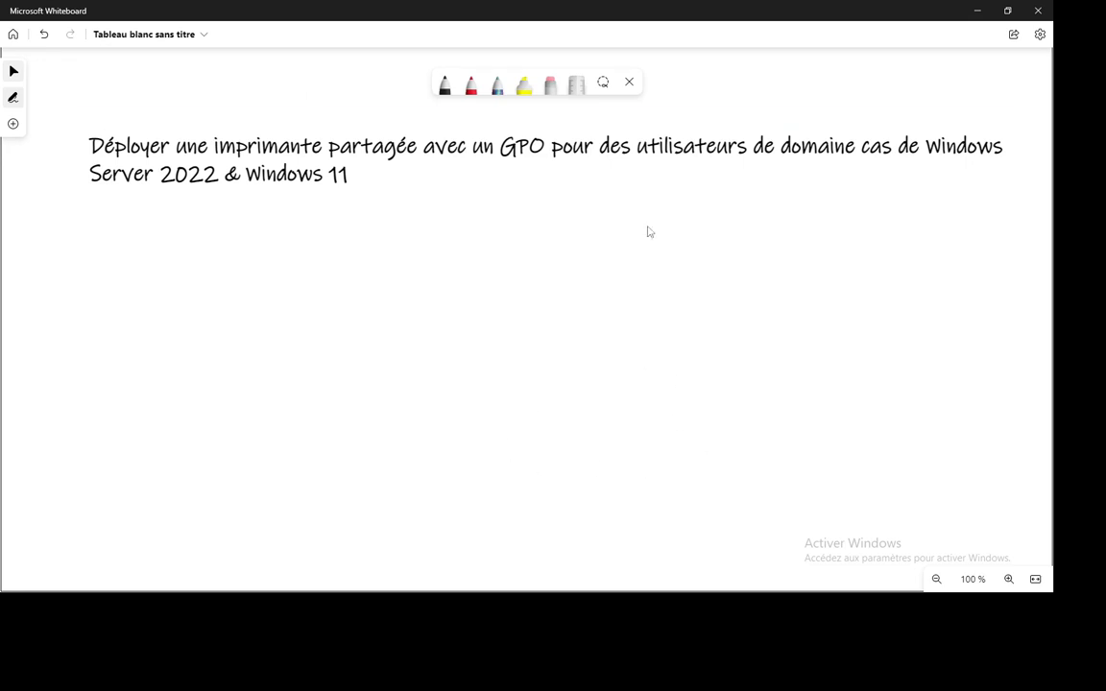
Switch to the Windows Server 2022 machine in VMware Workstation and look through the administration tools offered by Gestionnaire de serveur
key(alt+Tab)
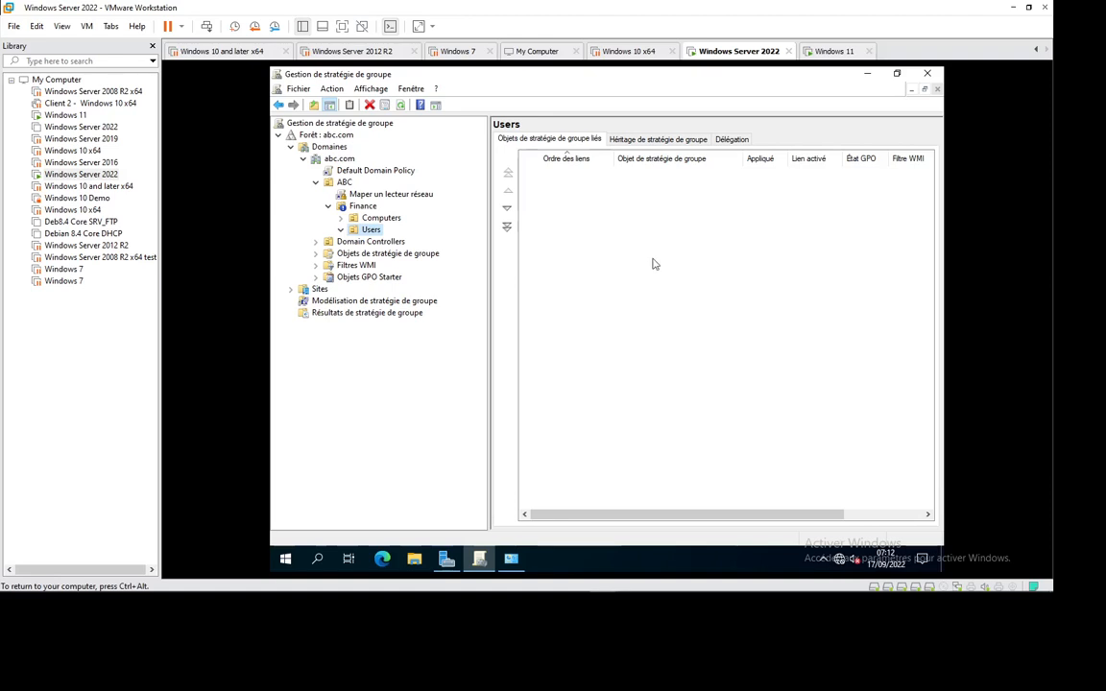
click(684, 317)
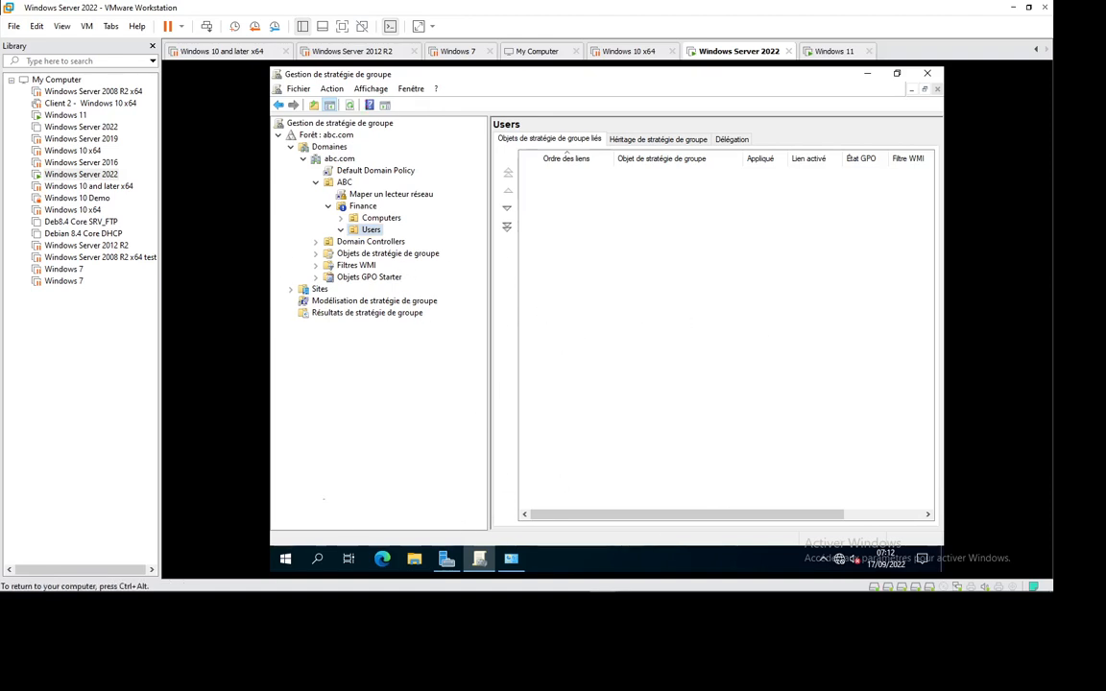
click(286, 560)
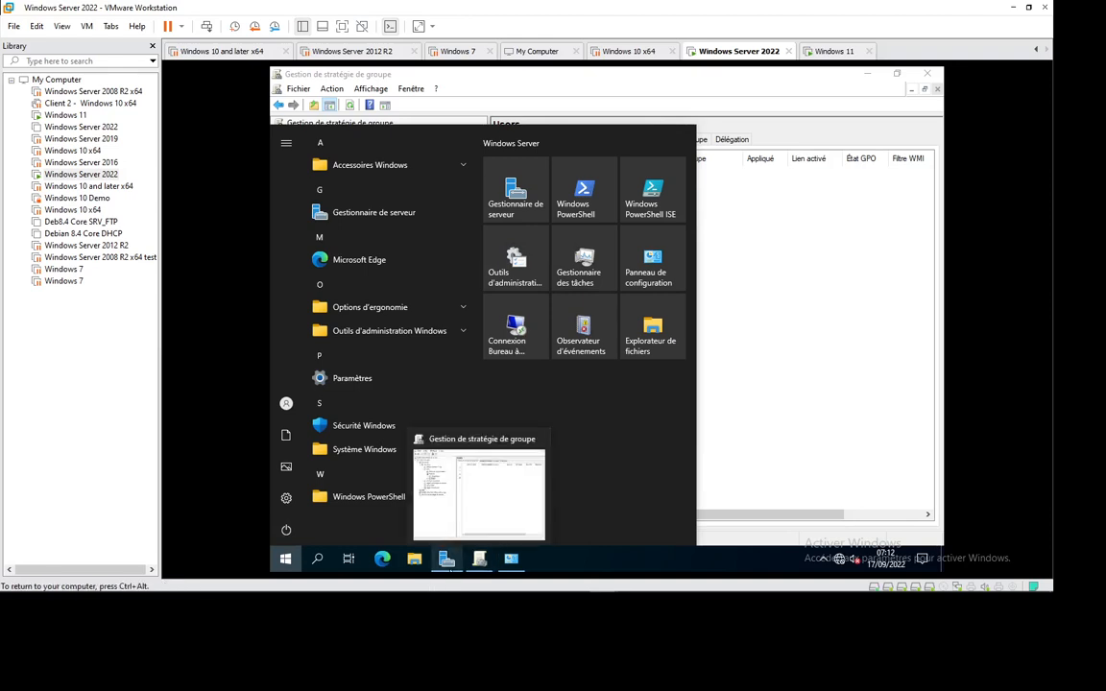
click(451, 557)
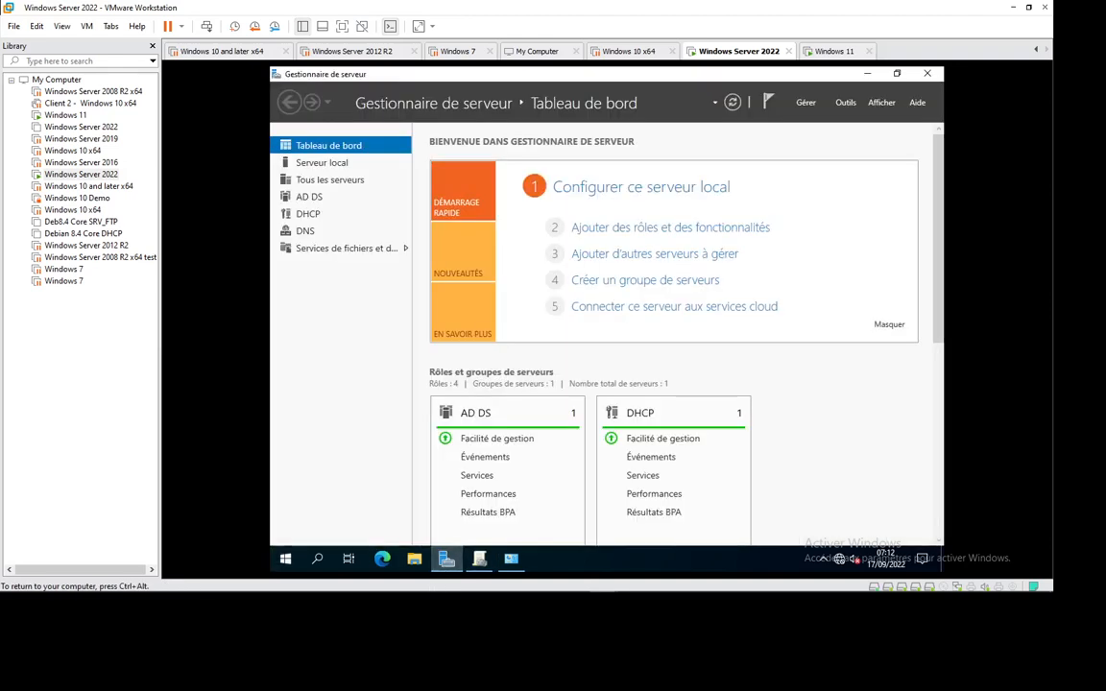
click(847, 103)
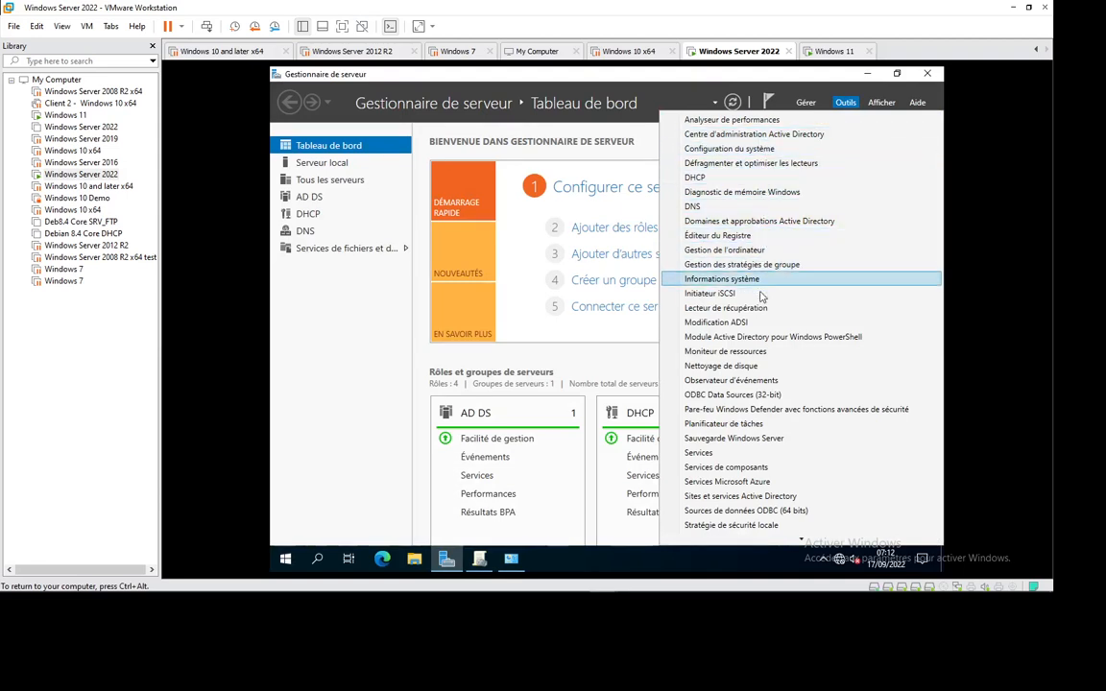
scroll(769, 381, down, 1)
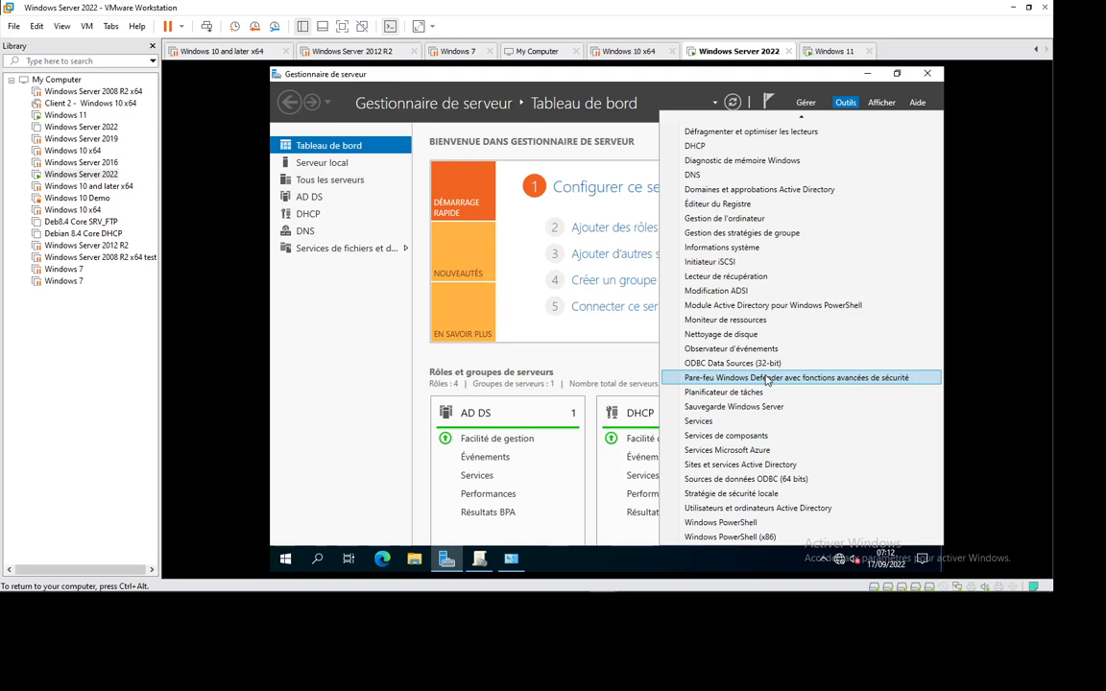
scroll(768, 380, up, 1)
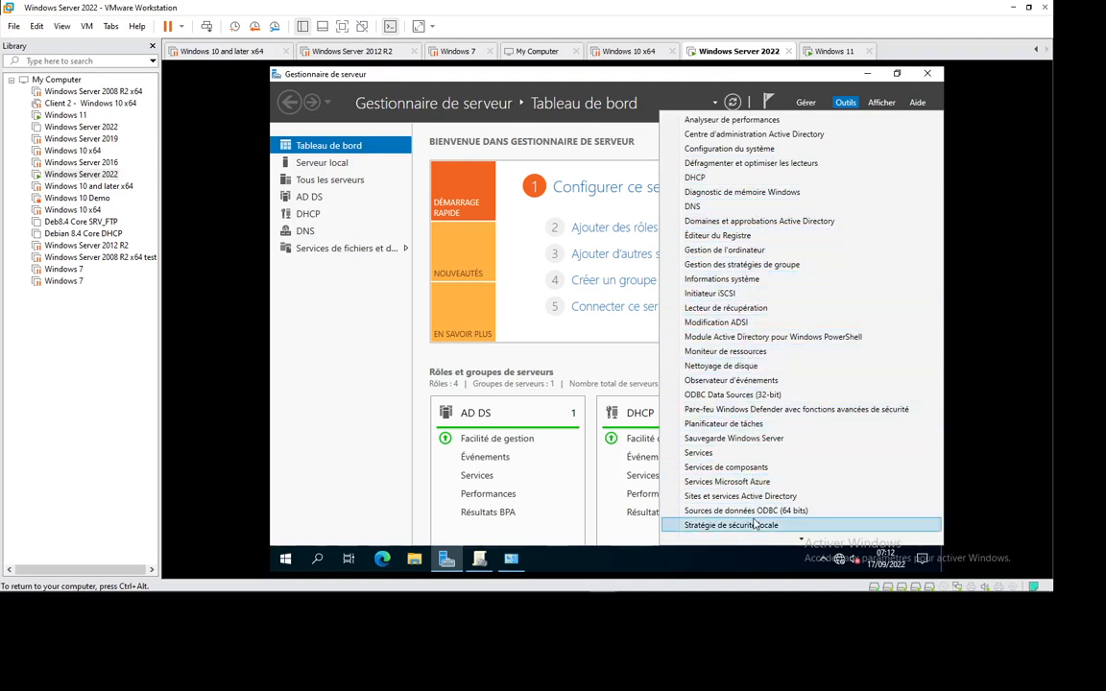
mouse_move(802, 541)
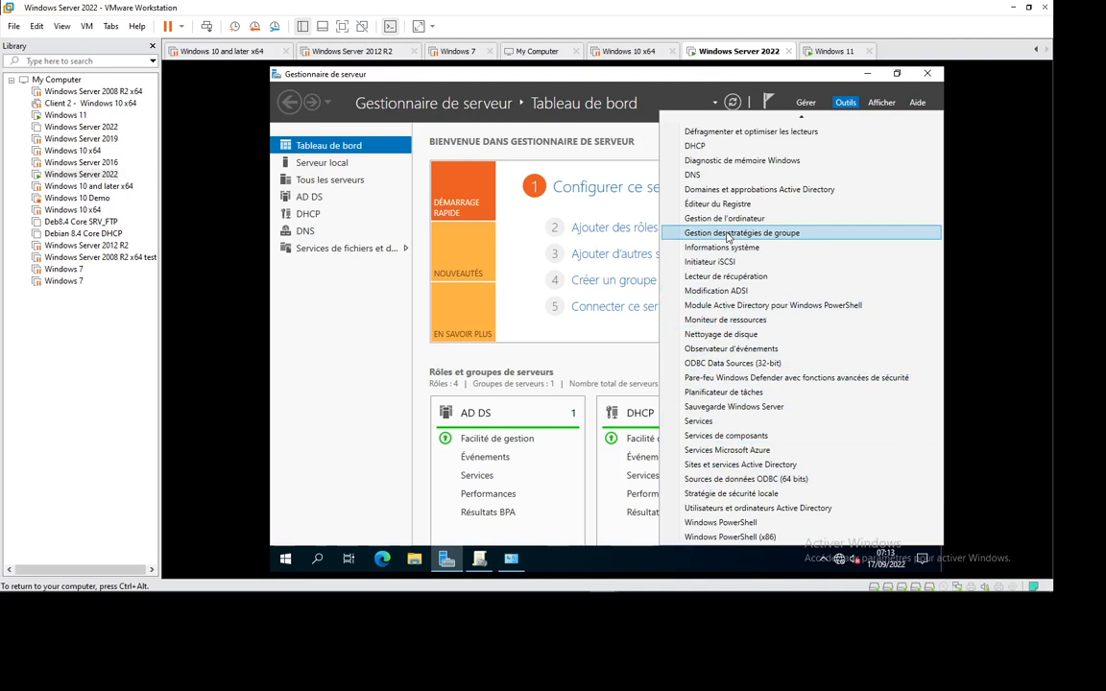
scroll(732, 226, up, 1)
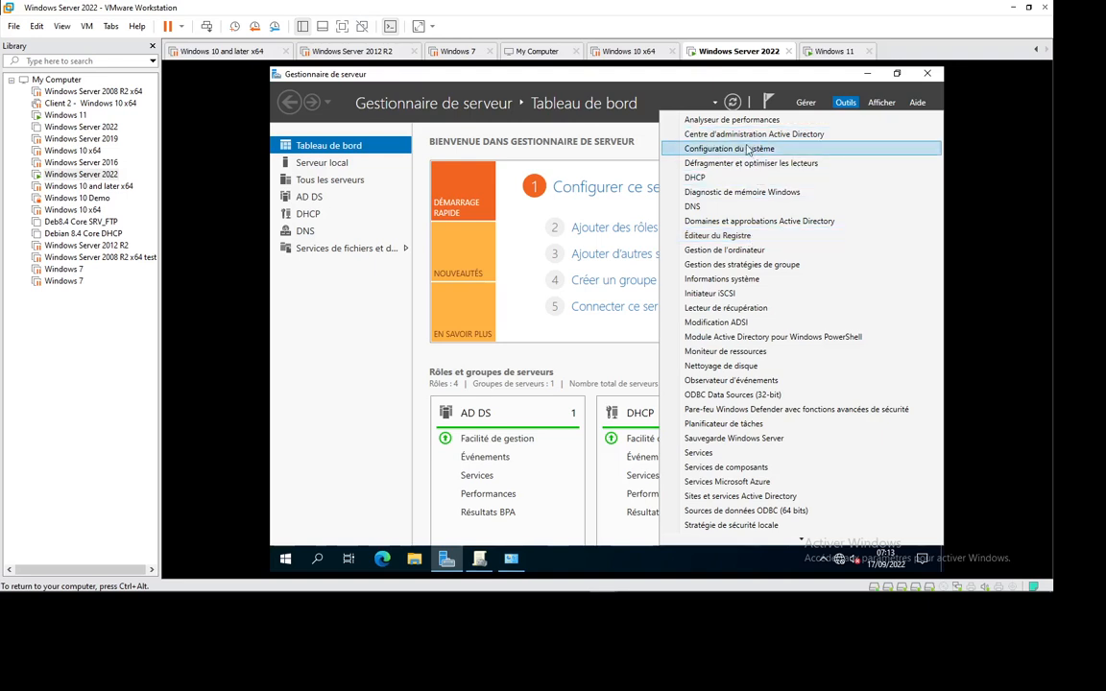
Switch to the Windows 11 virtual machine, search for "gestion" and open Gestion de l'impression
click(831, 50)
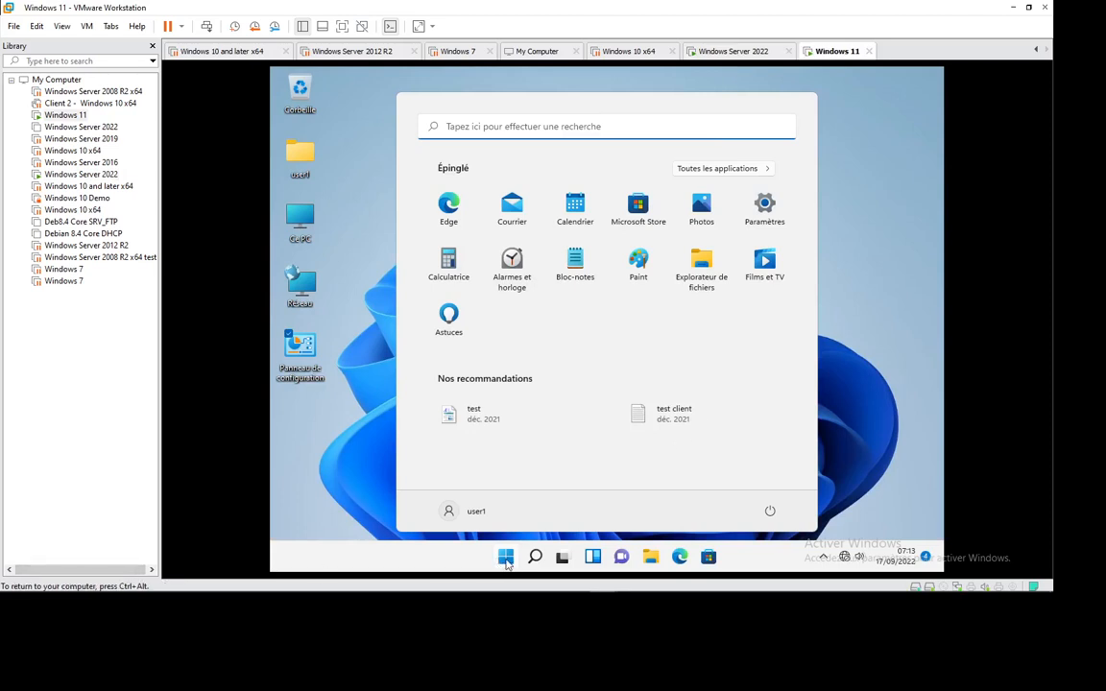
click(583, 128)
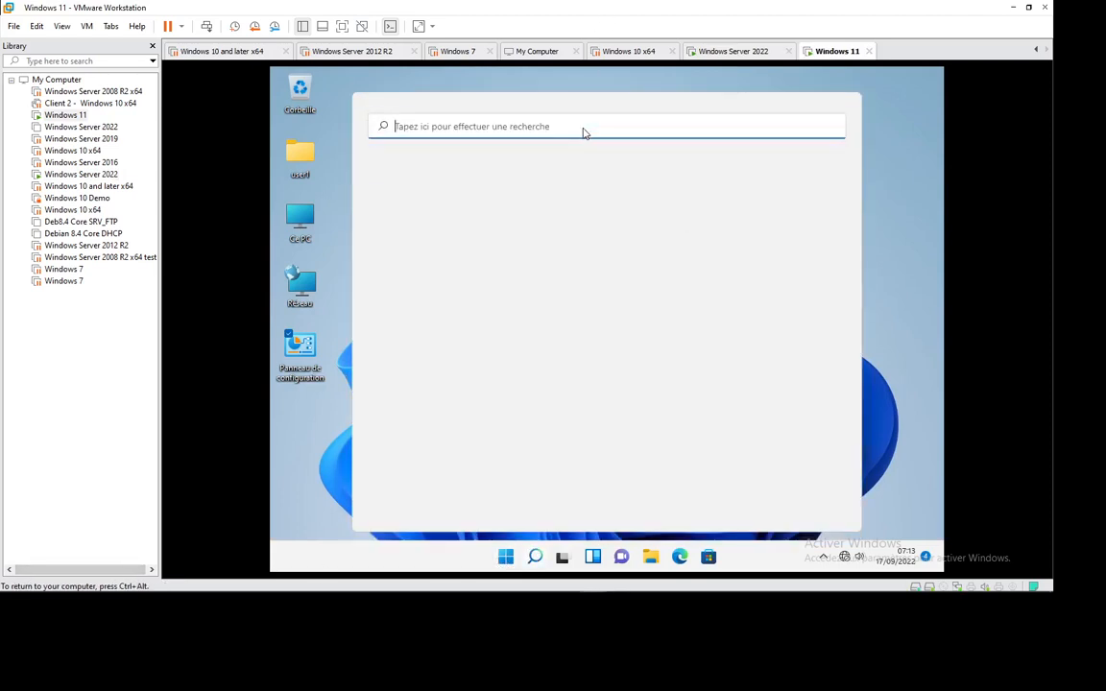
text(gestion)
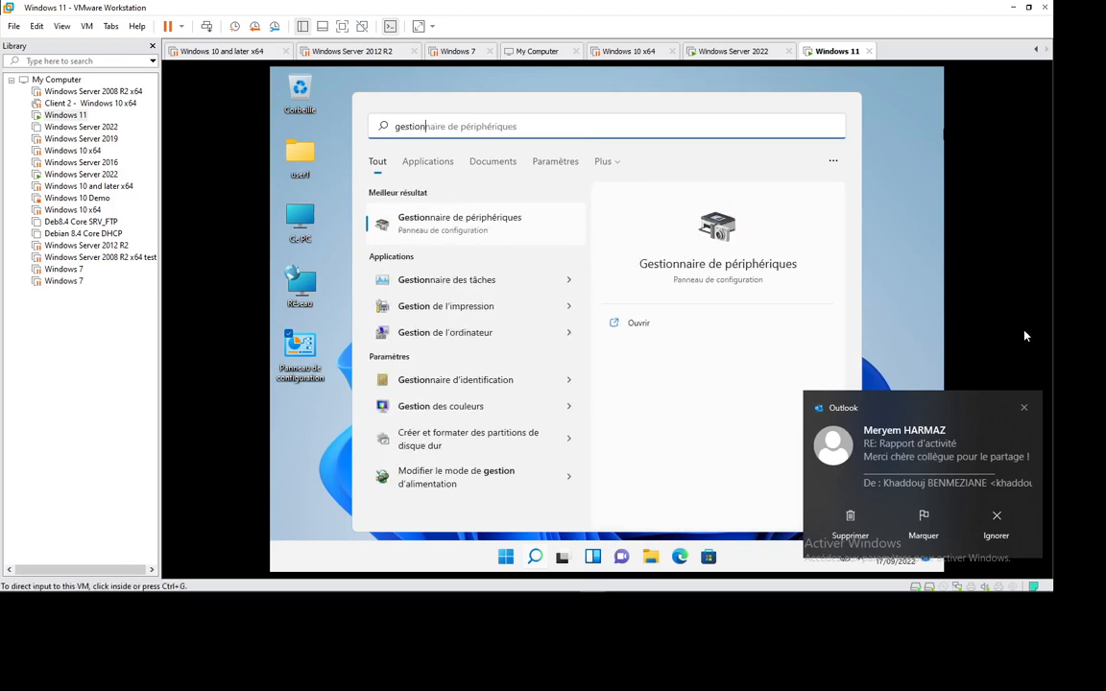
click(1027, 411)
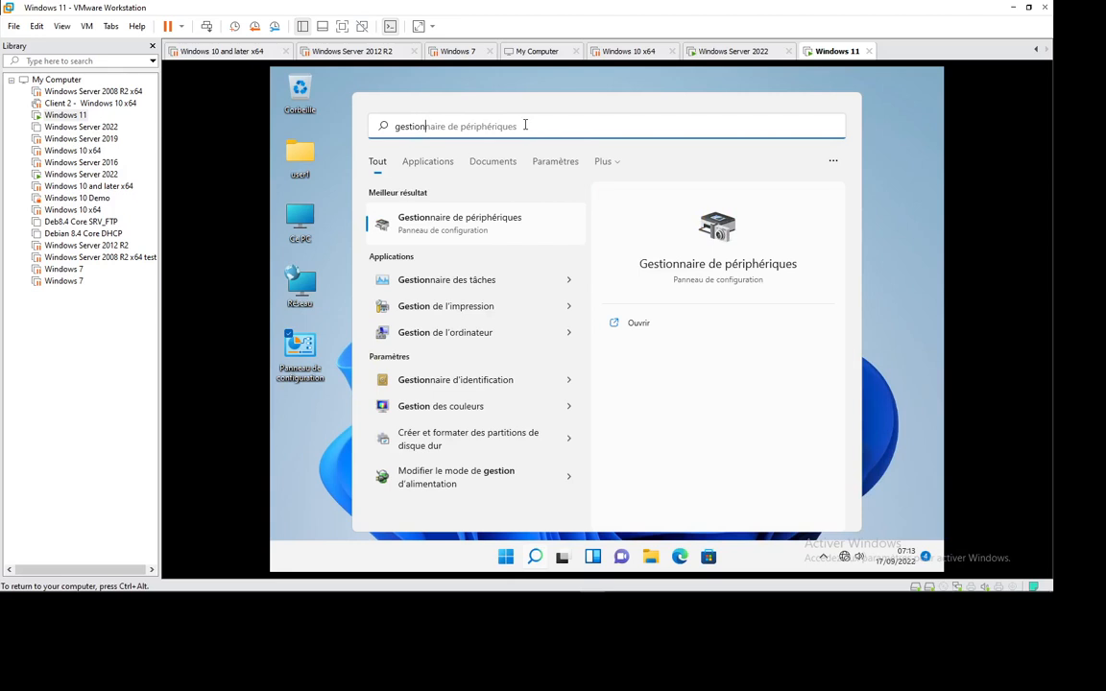
click(462, 309)
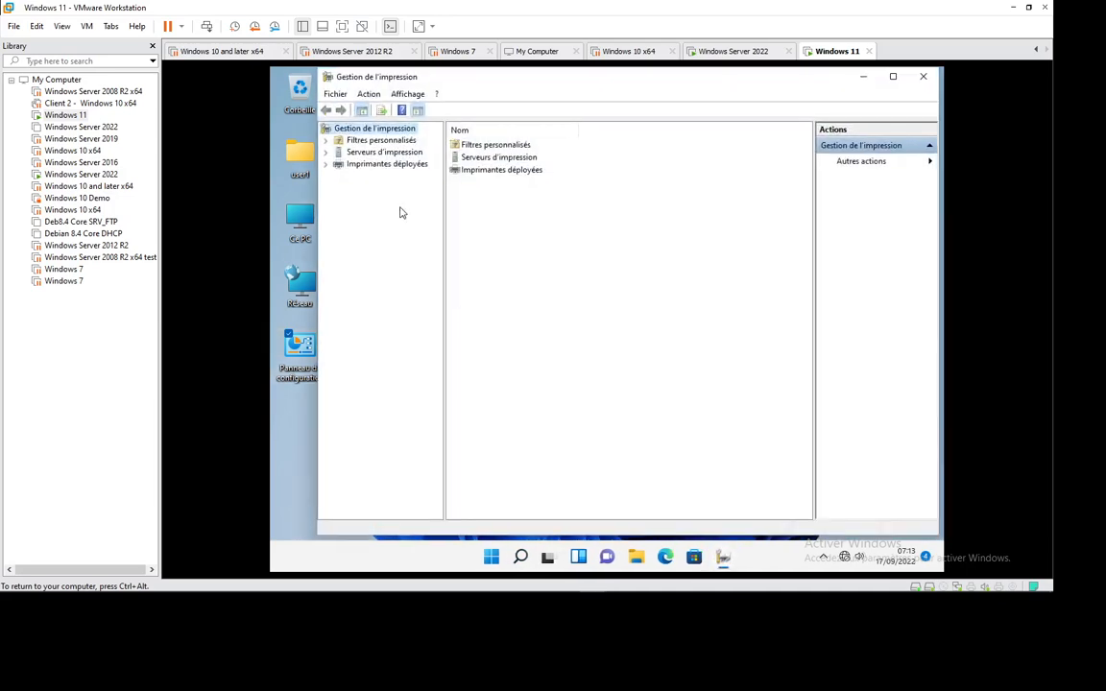
Examine the deployed printers and the printers of the local print server CLT-Win11
click(354, 170)
right_click(351, 165)
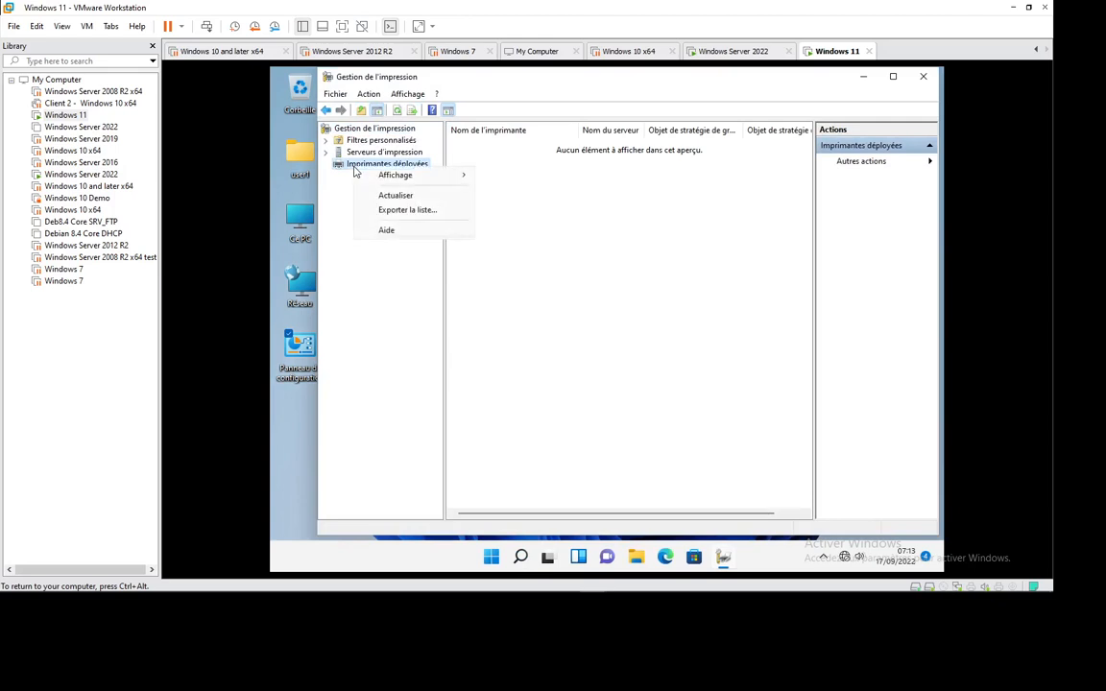
click(328, 194)
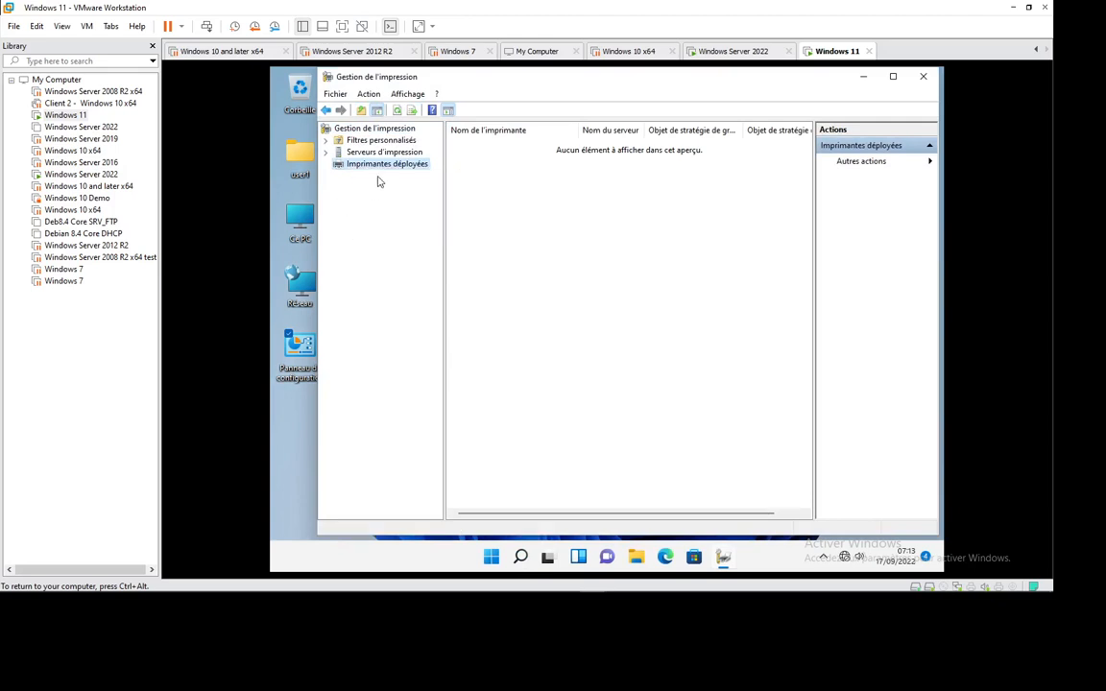
click(326, 153)
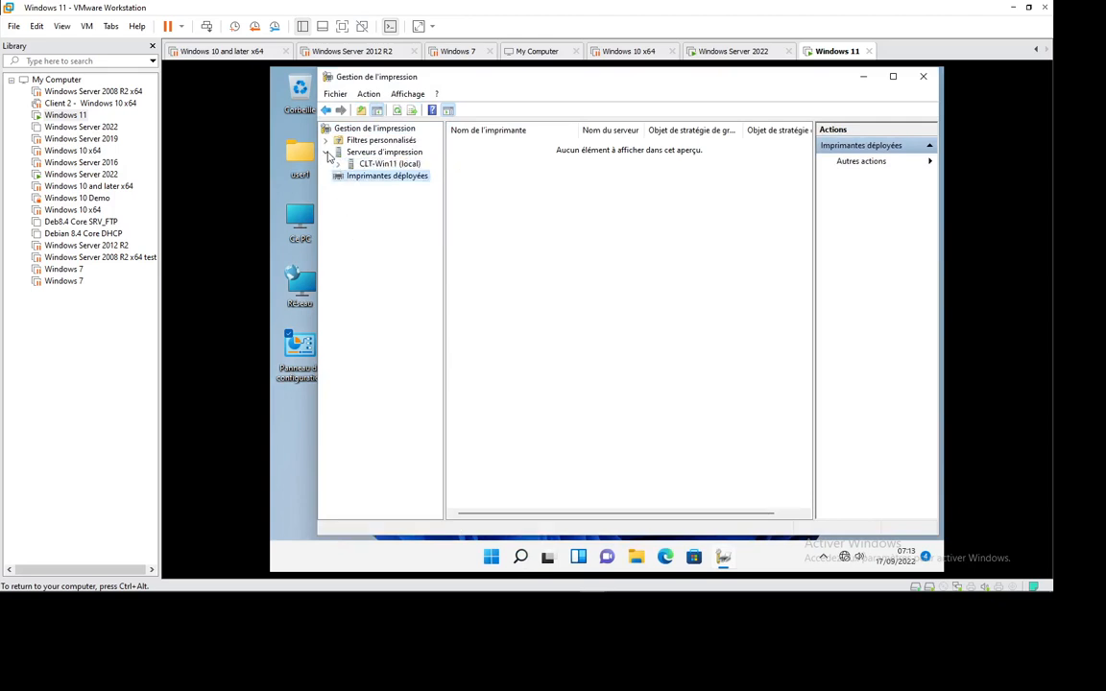
click(339, 164)
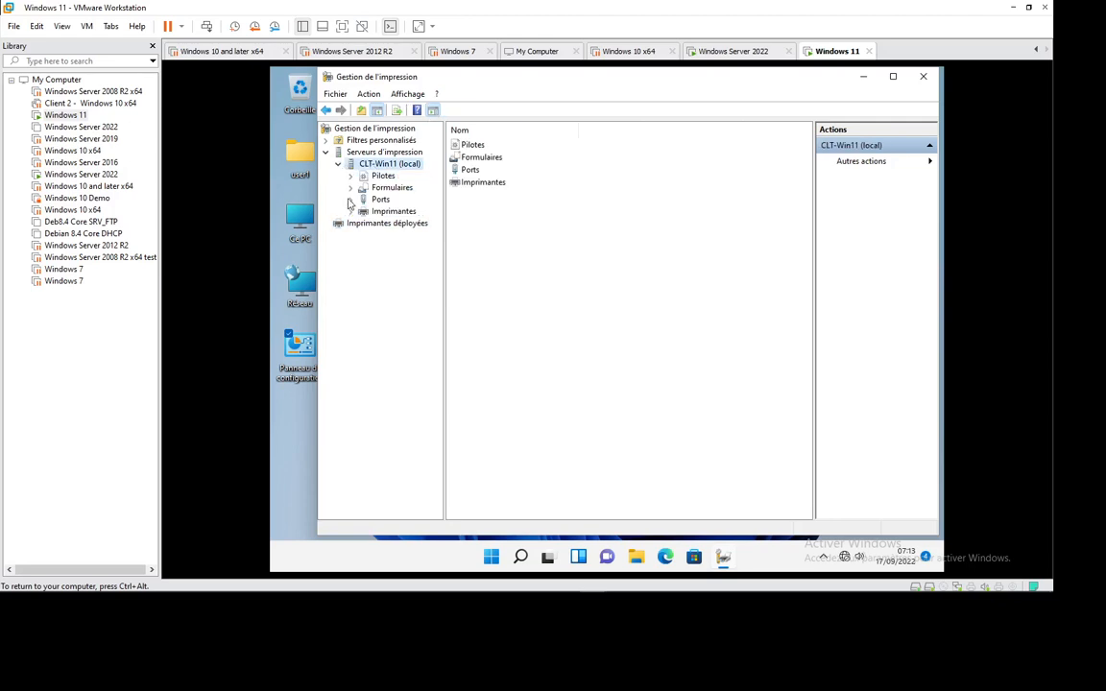
click(382, 212)
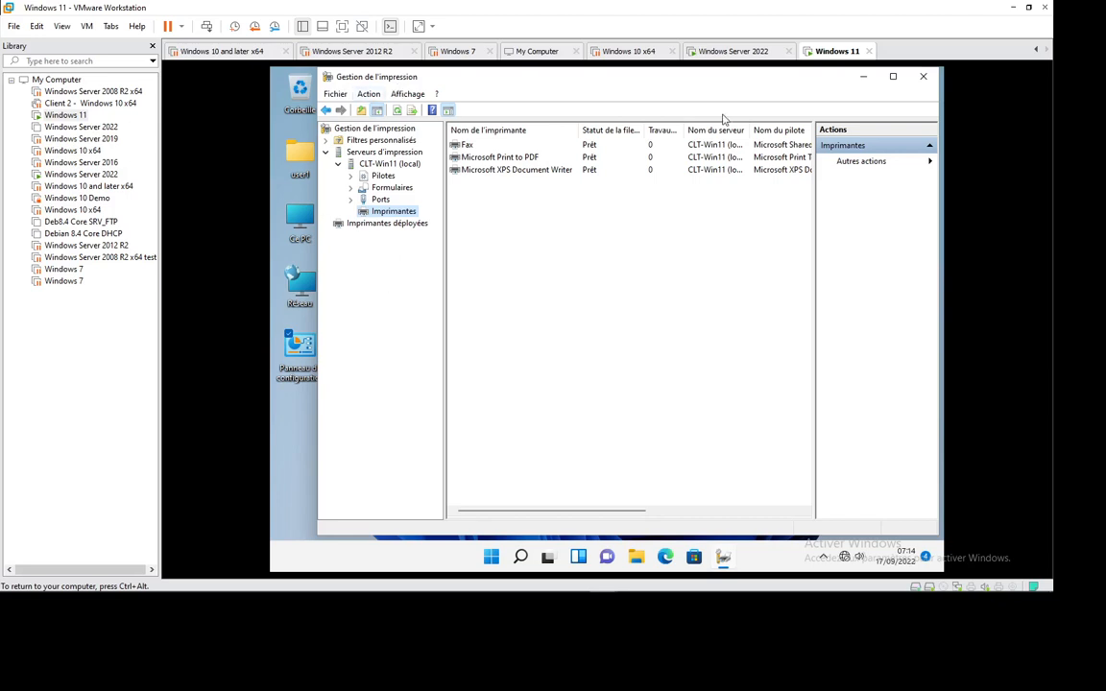
Switch back to the Windows Server 2022 machine and create a group policy object named "Déployer une imprimante M910" in abc.com
click(738, 51)
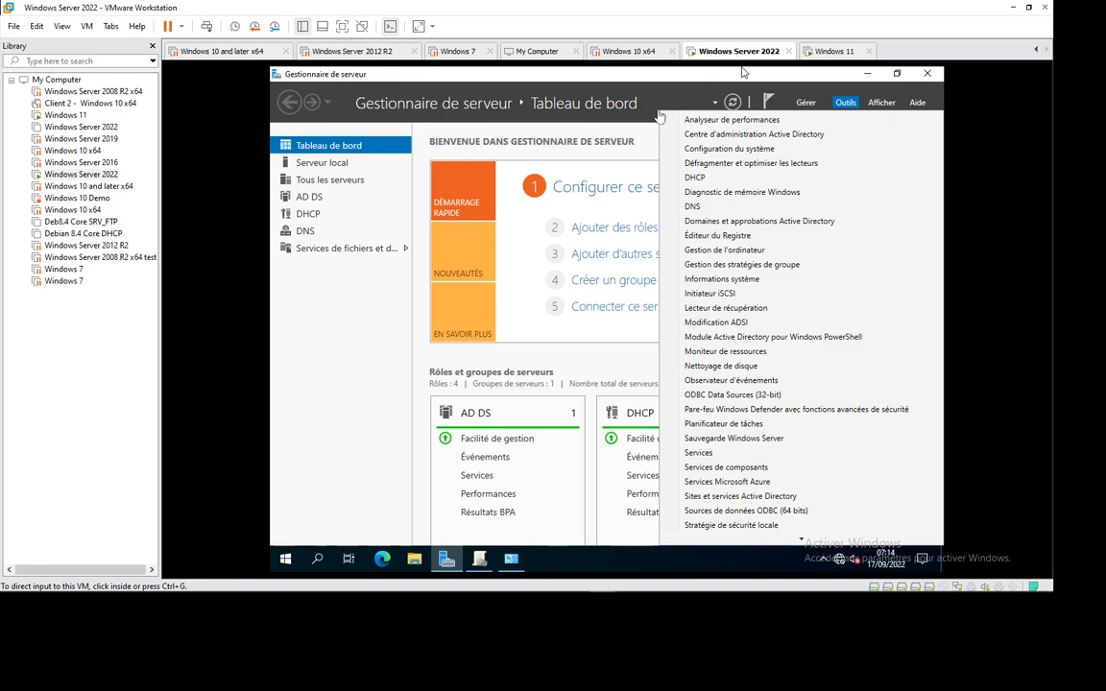
mouse_move(535, 591)
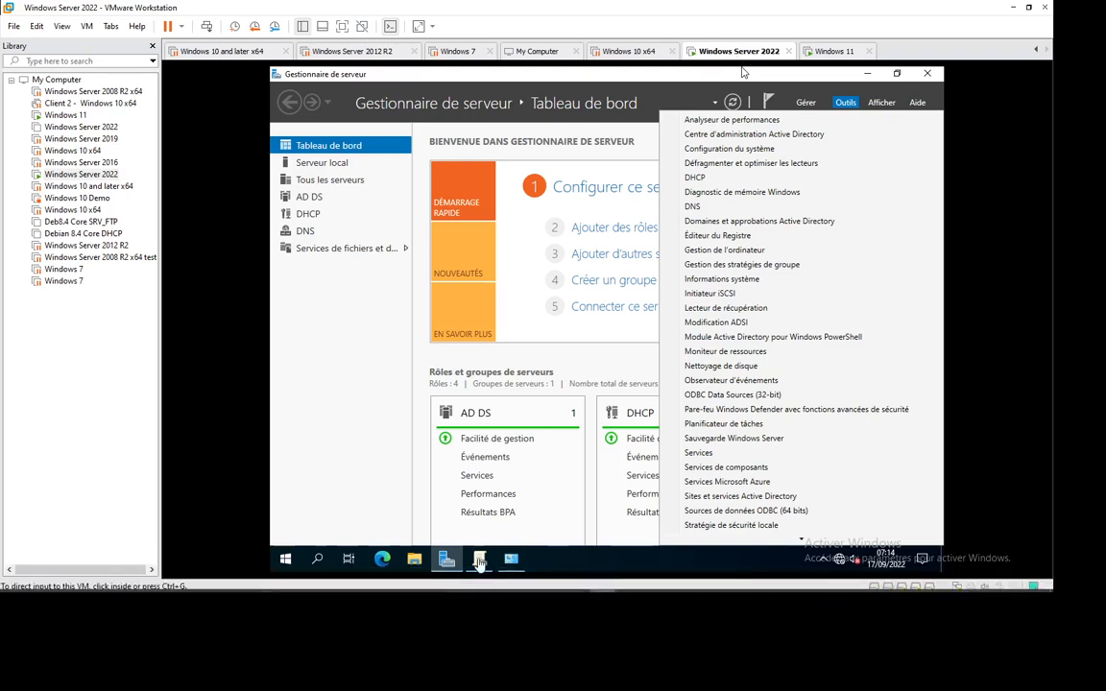
click(741, 264)
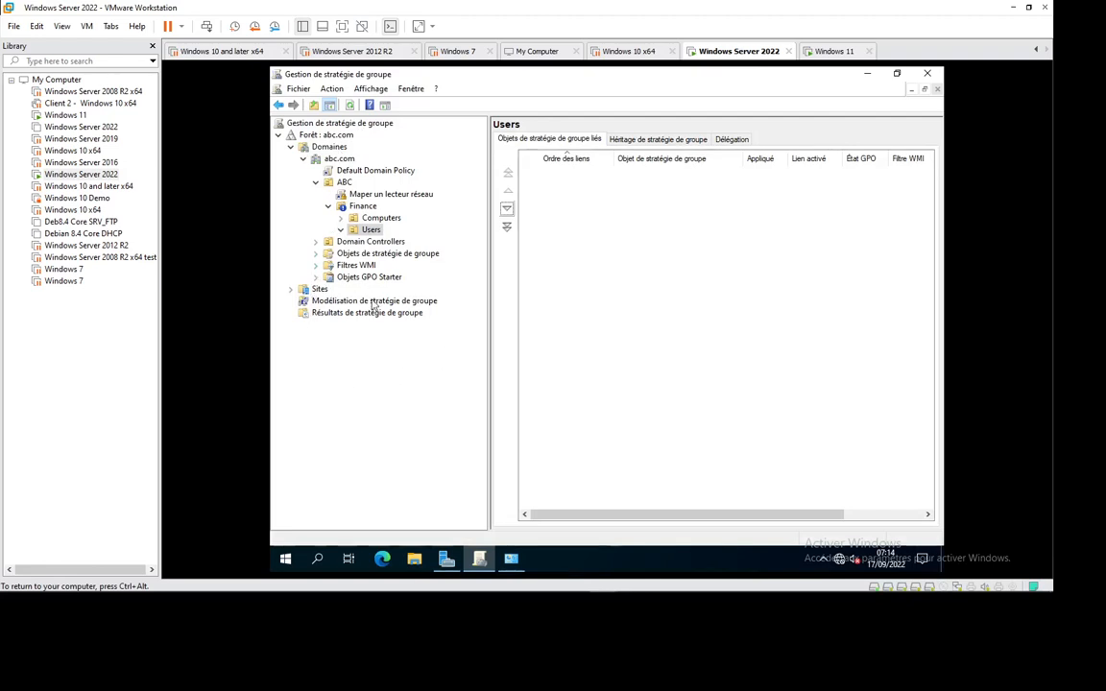
click(382, 258)
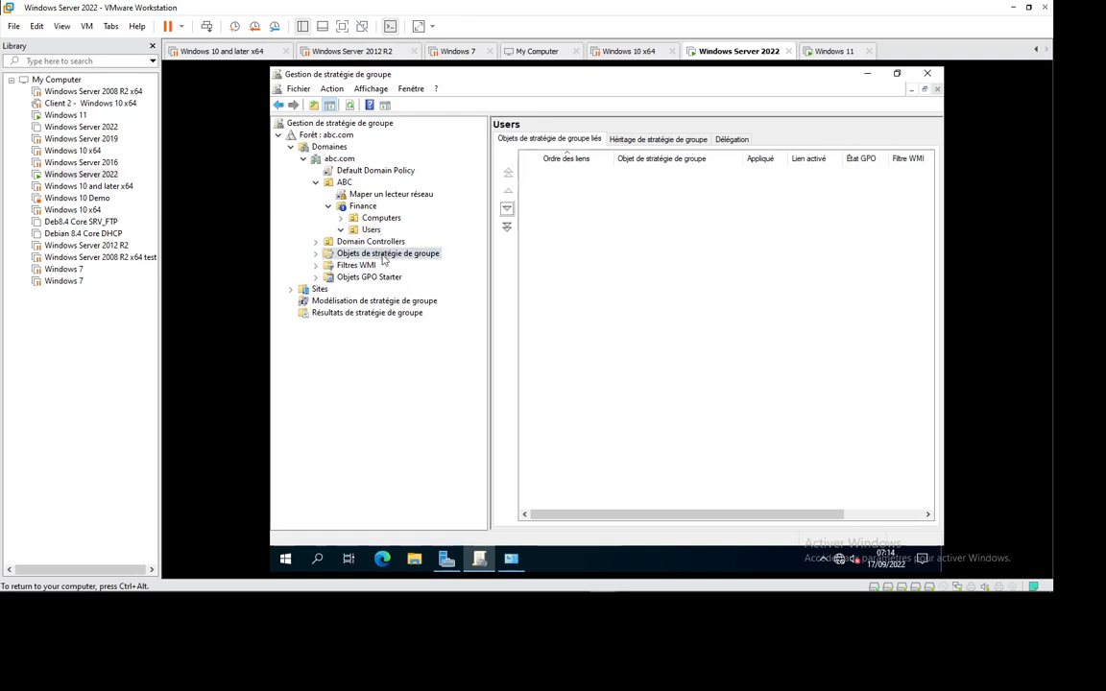
right_click(384, 258)
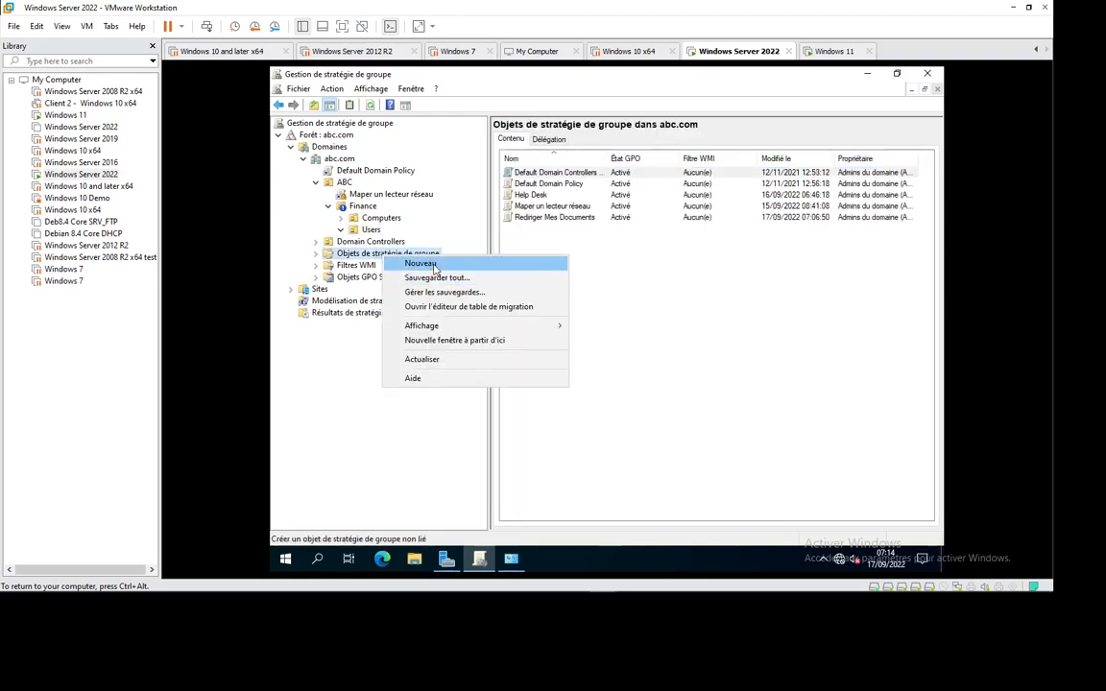
click(413, 264)
text(Dé)
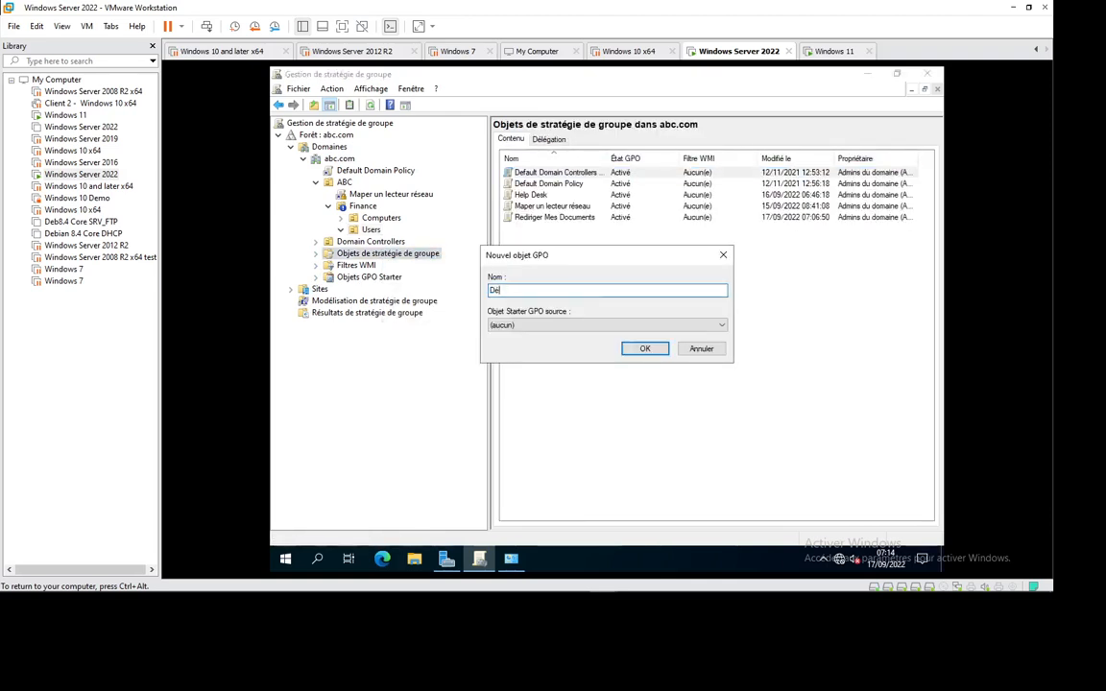
text(ployer une imprimante M910)
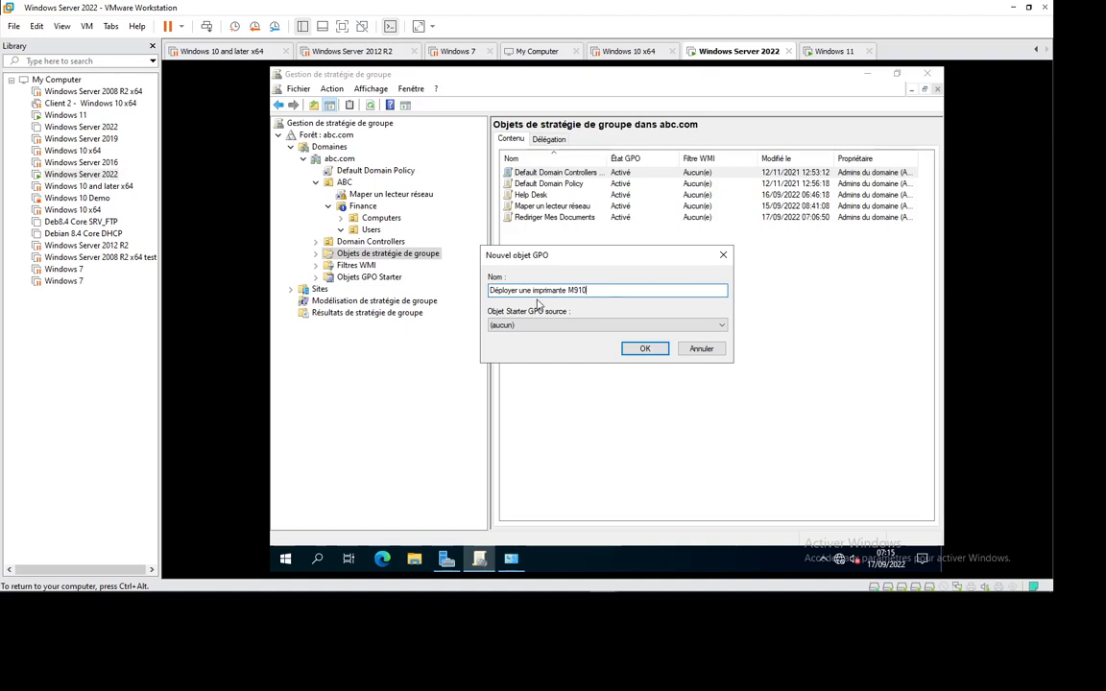
key(Return)
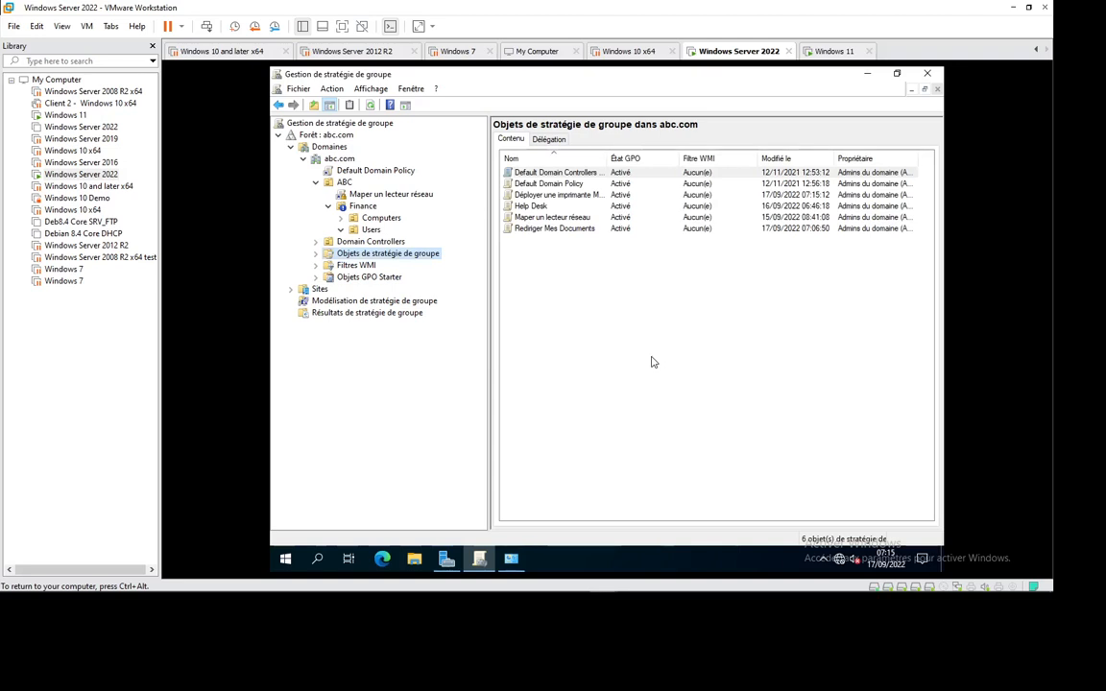
Open Périphériques et imprimantes and enable "Lister dans l'annuaire" in the sharing properties of the M910 printer
click(511, 560)
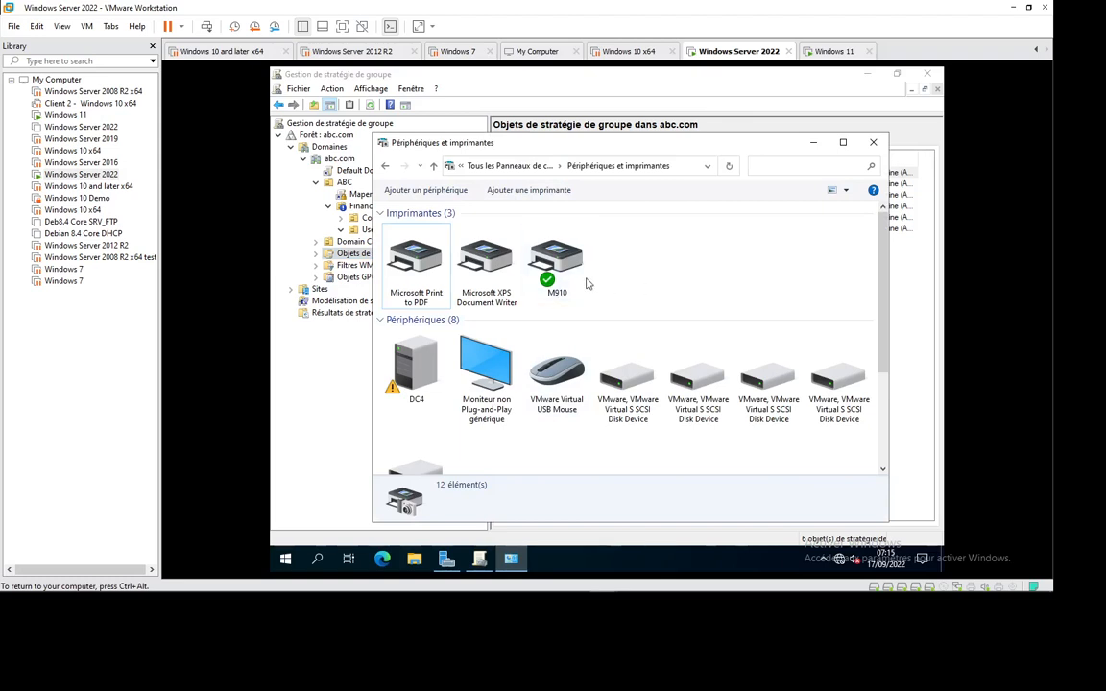
click(561, 268)
right_click(561, 265)
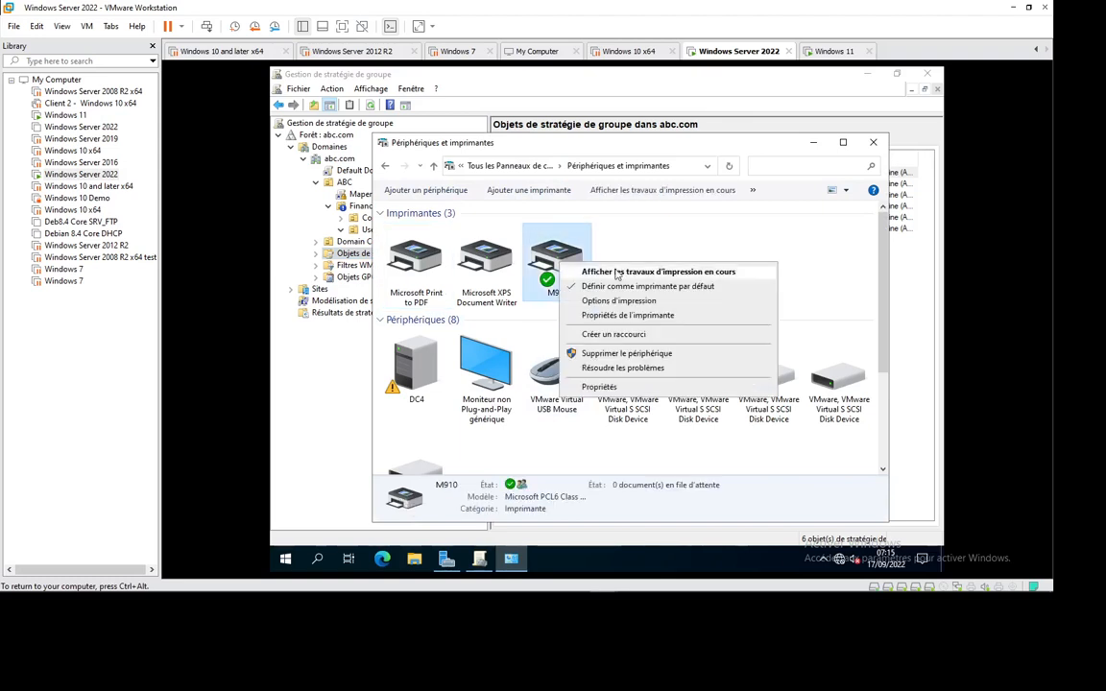
click(600, 387)
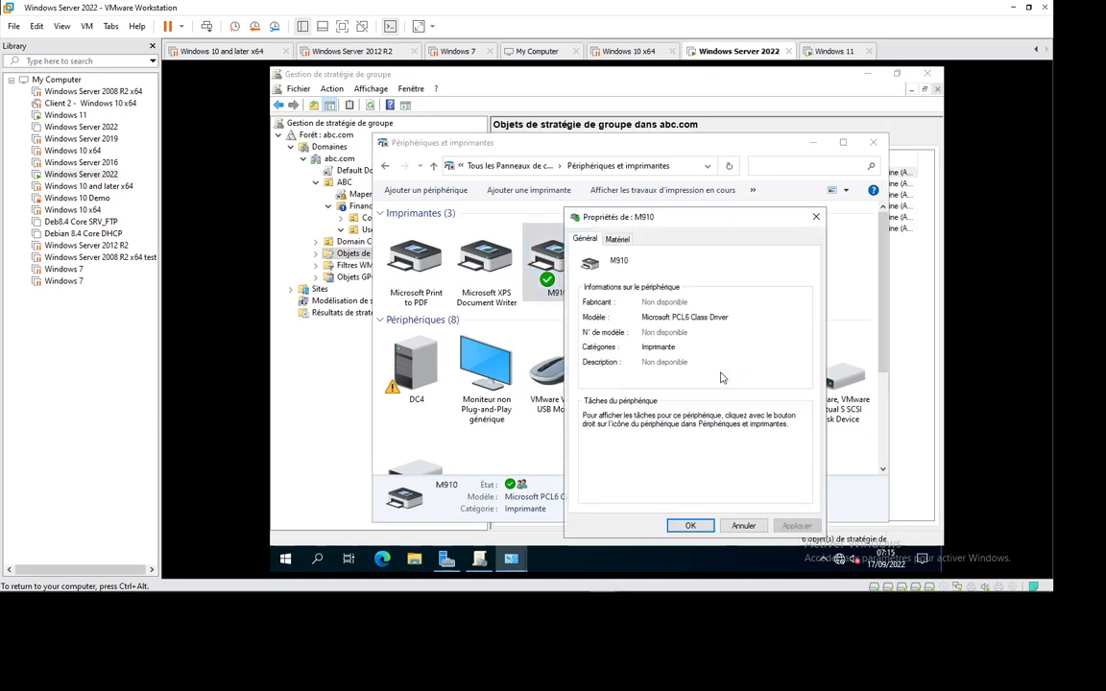
click(816, 217)
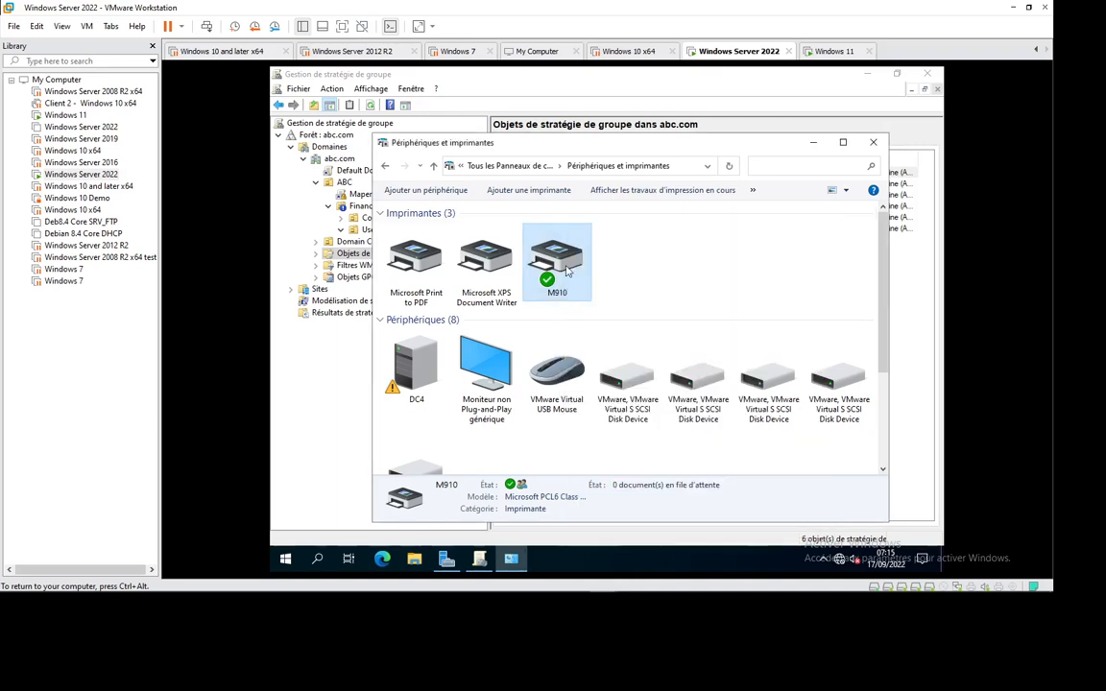
right_click(567, 269)
click(614, 319)
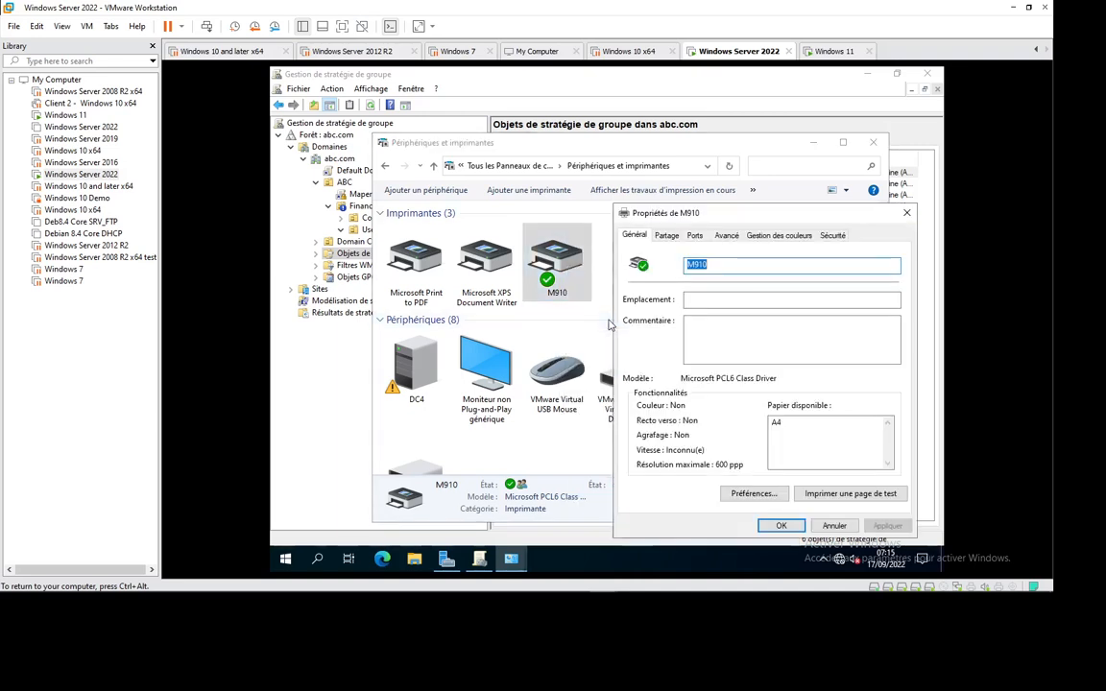
click(664, 235)
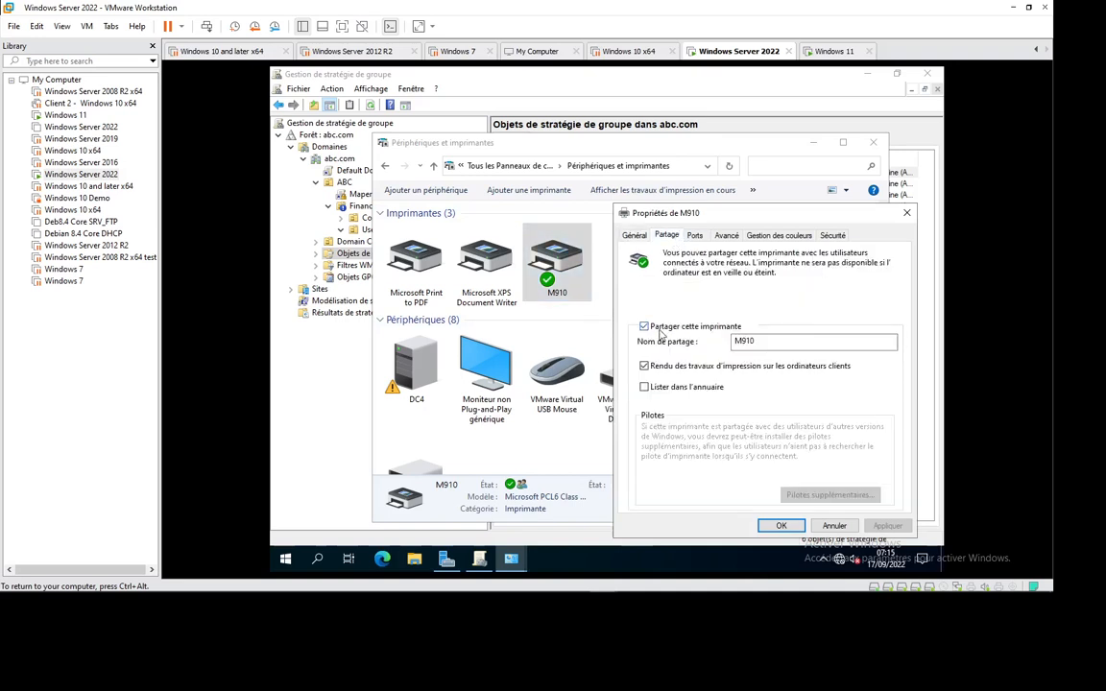
click(644, 388)
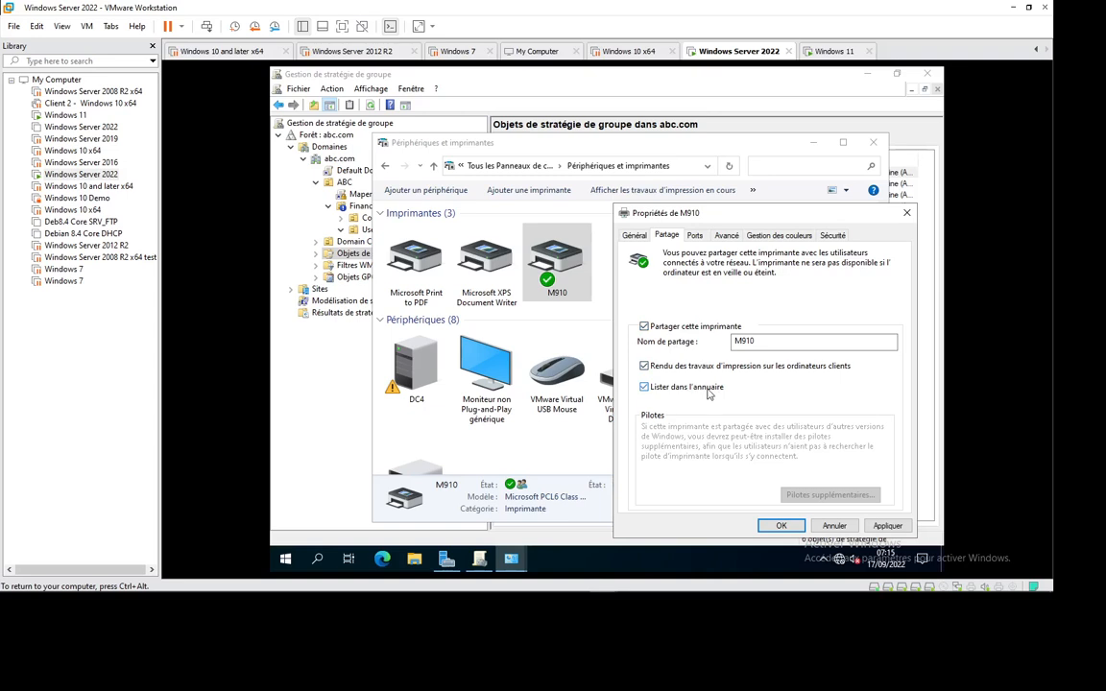
click(781, 525)
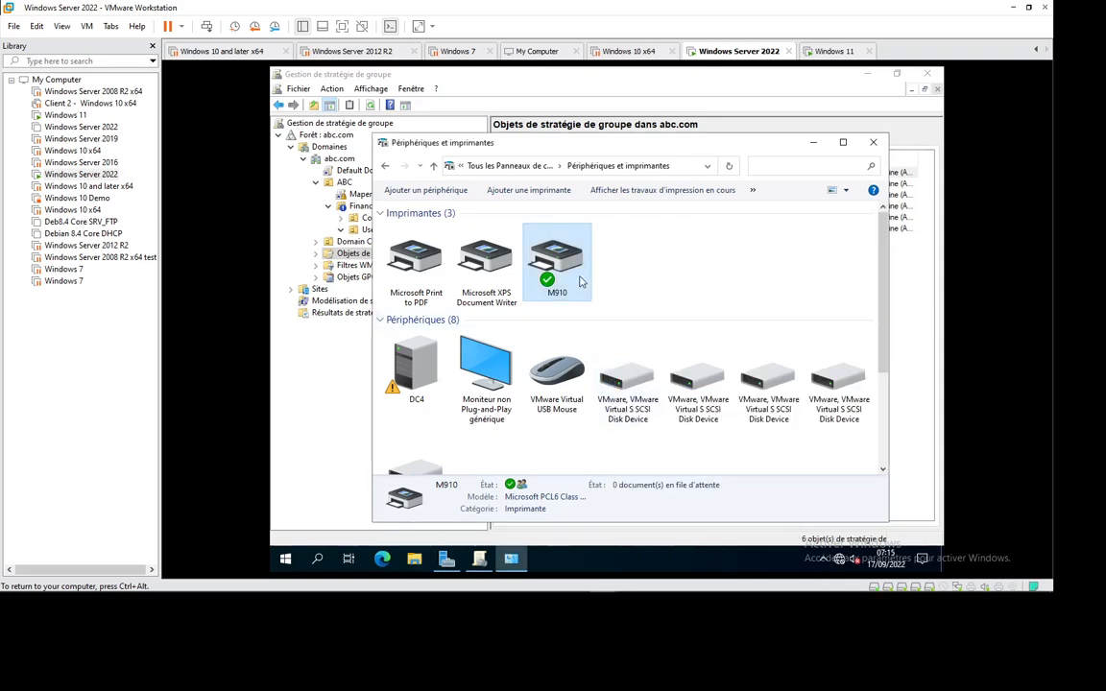
Close Périphériques et imprimantes and open the group policy object "Déployer une imprimante M910" for editing
click(873, 142)
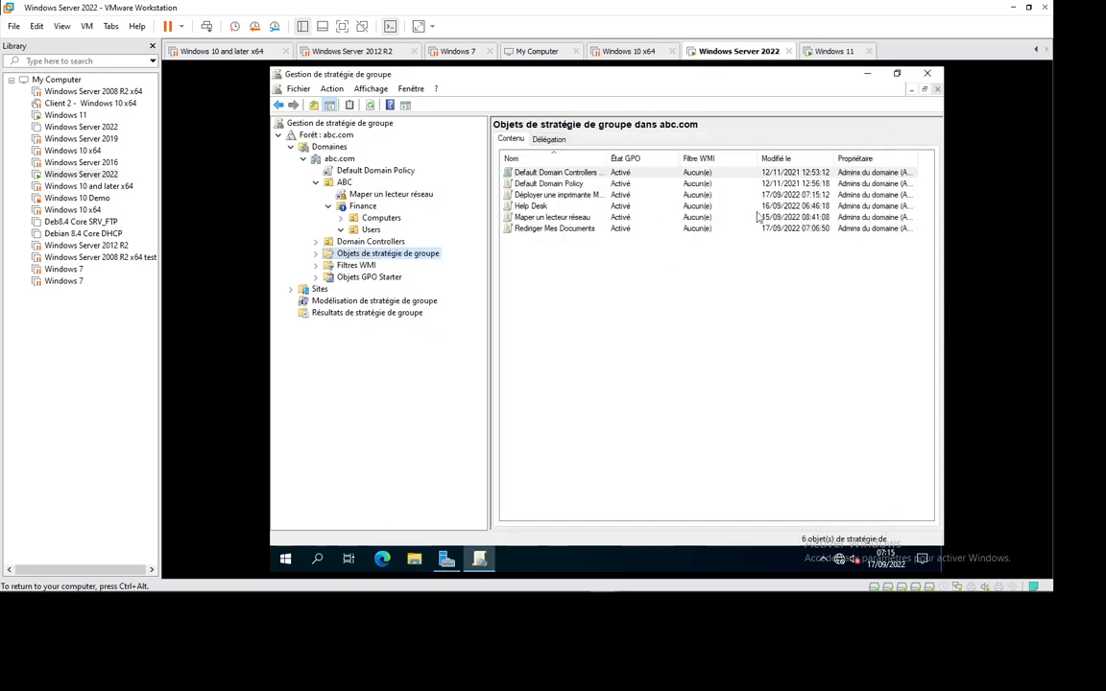
right_click(536, 196)
click(573, 204)
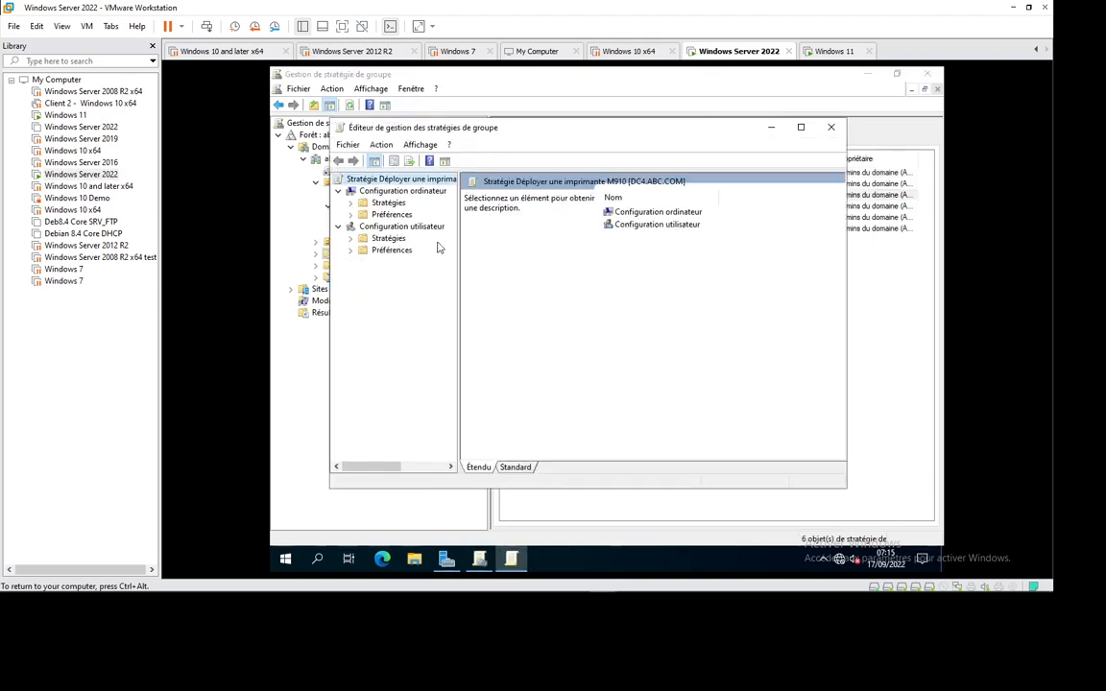
Examine which new printer types are offered for Imprimantes in the computer configuration's preferences
click(350, 215)
click(363, 238)
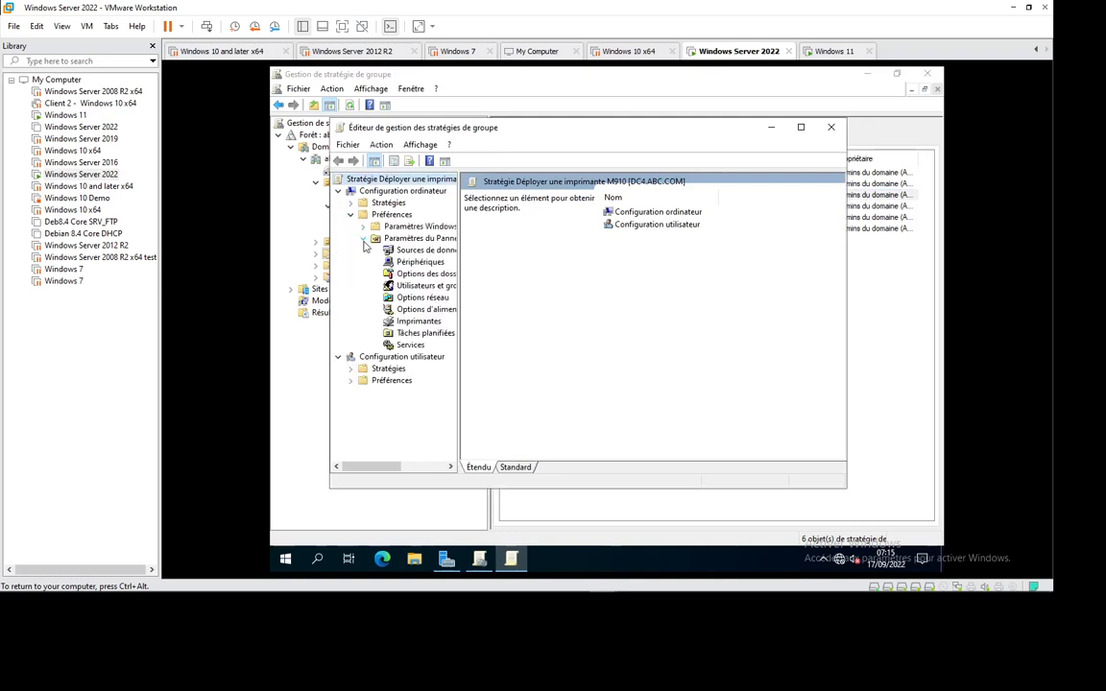
click(415, 322)
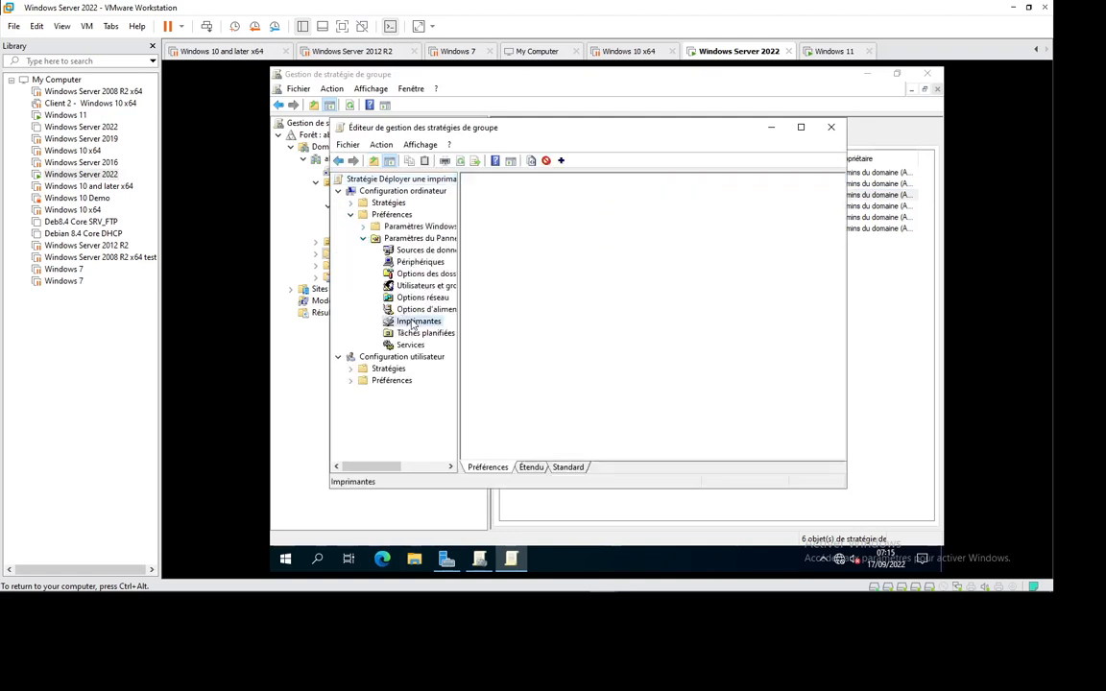
right_click(428, 323)
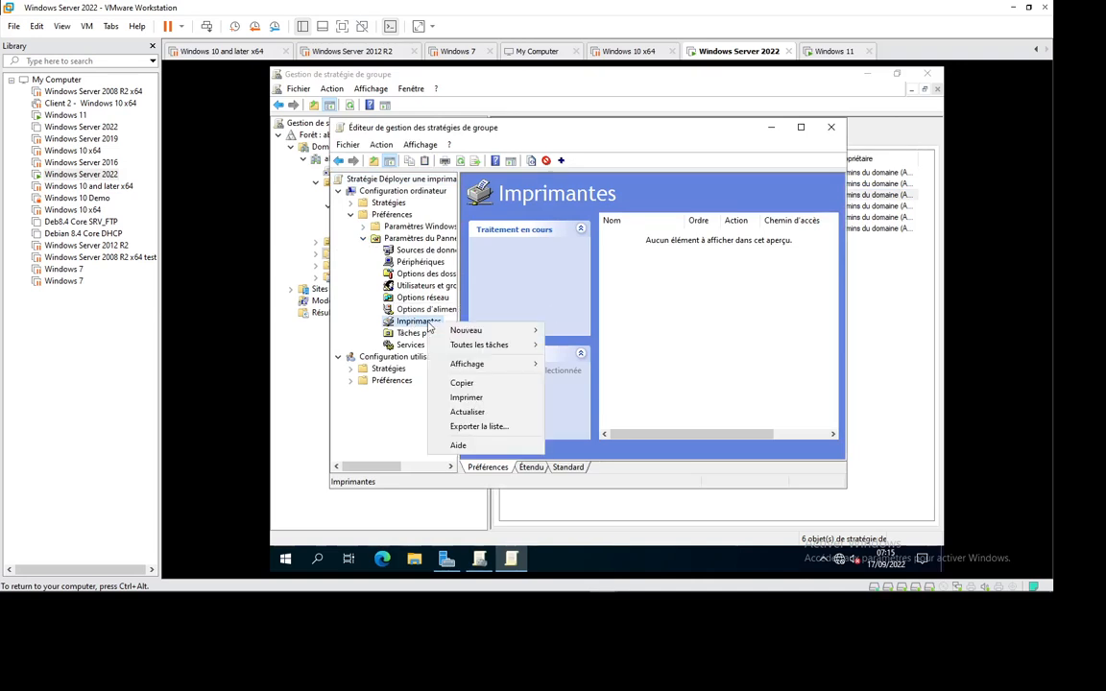
mouse_move(473, 331)
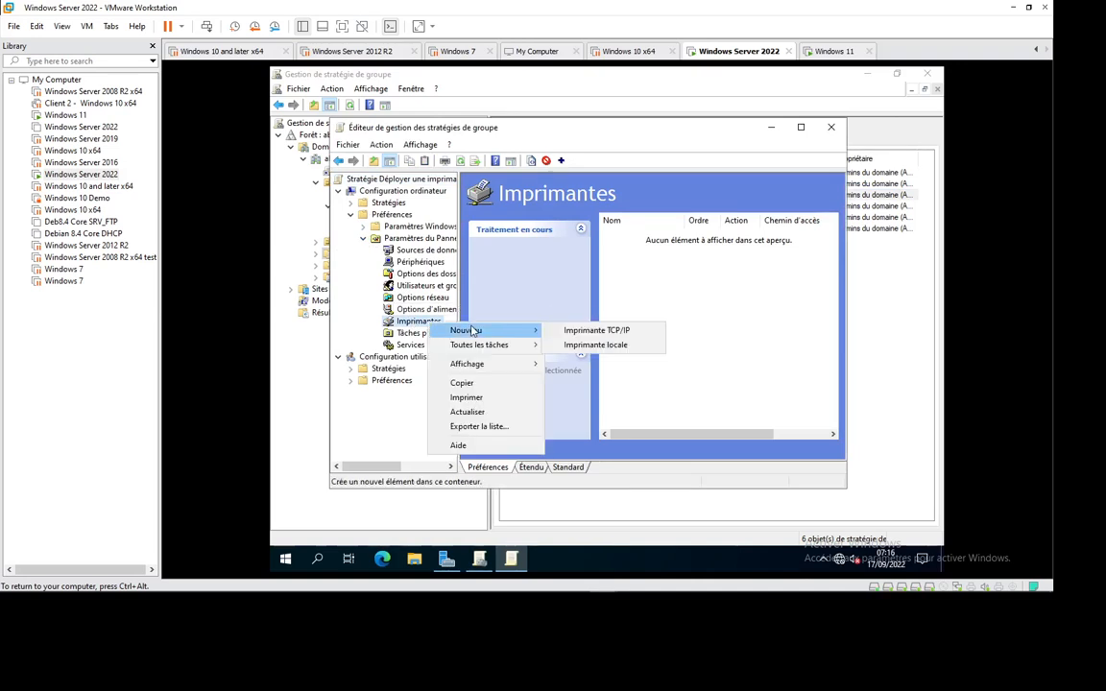
Start a new shared printer item under Imprimantes in the user configuration's Control Panel preferences, with the action set to Créer
click(364, 239)
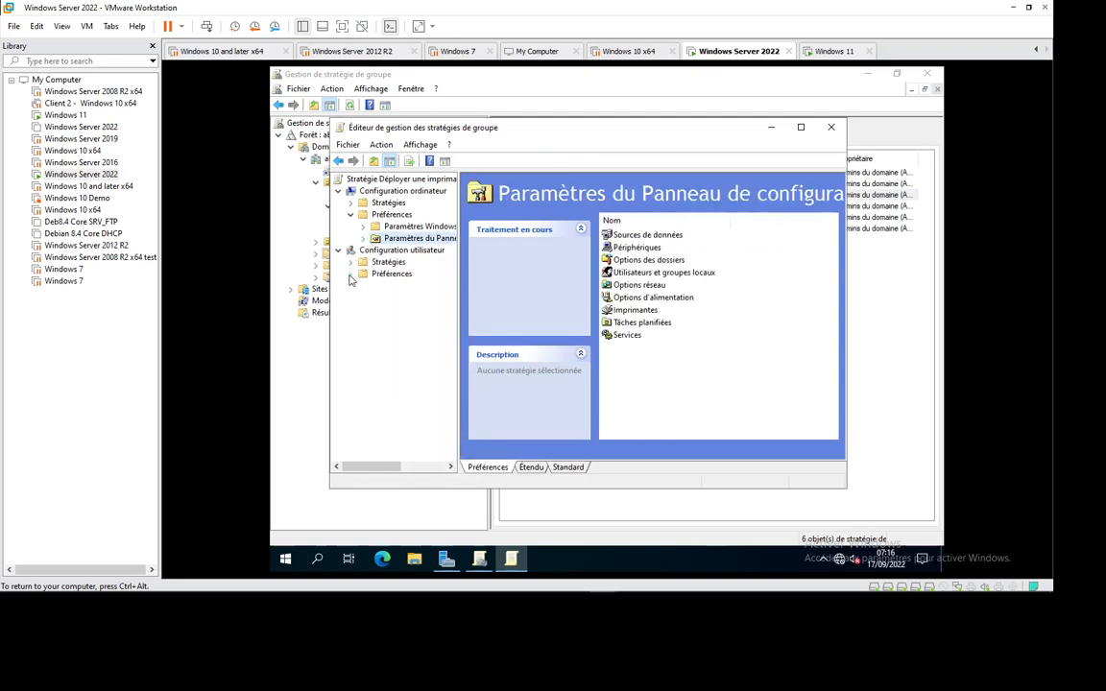
click(350, 274)
click(363, 297)
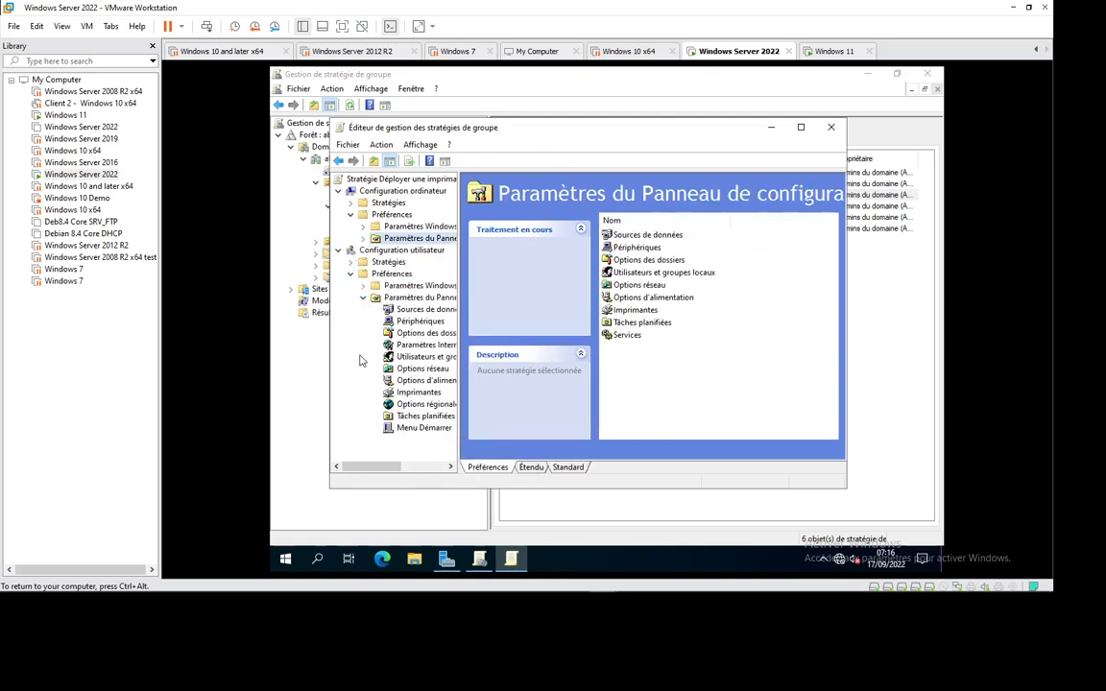
click(418, 392)
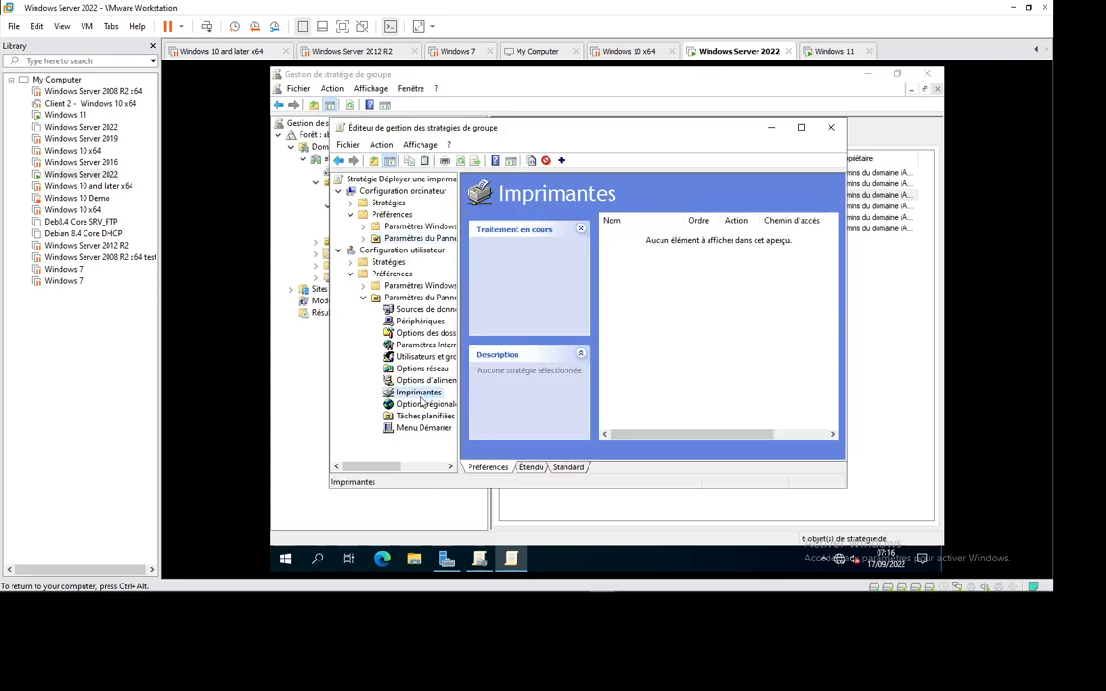
right_click(420, 395)
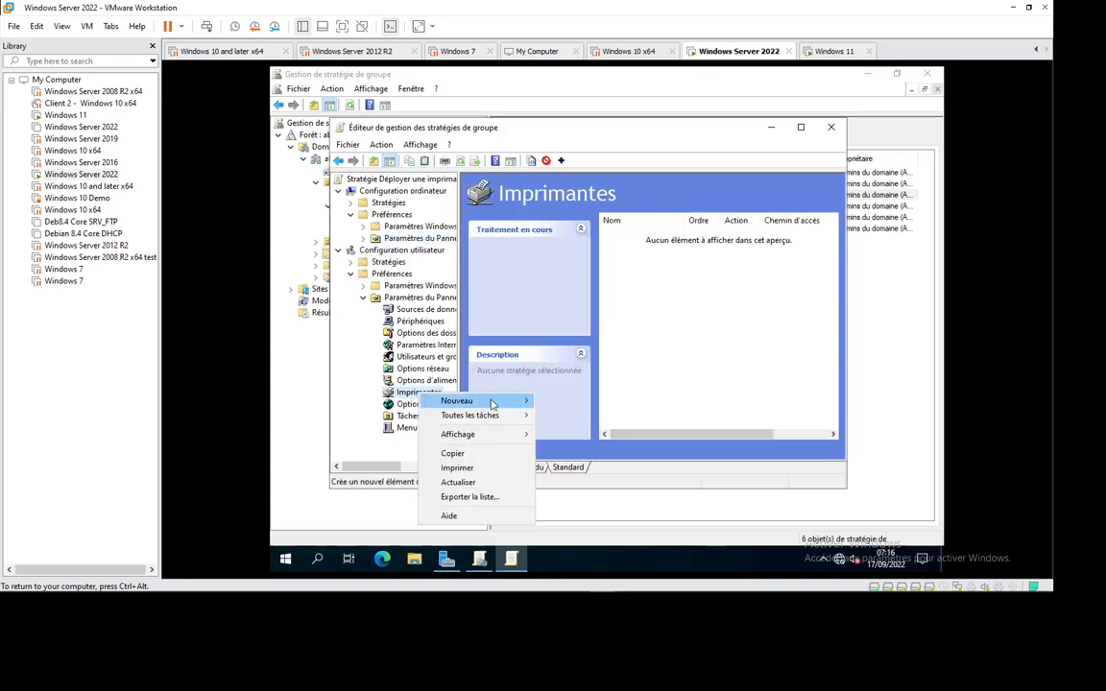
mouse_move(493, 403)
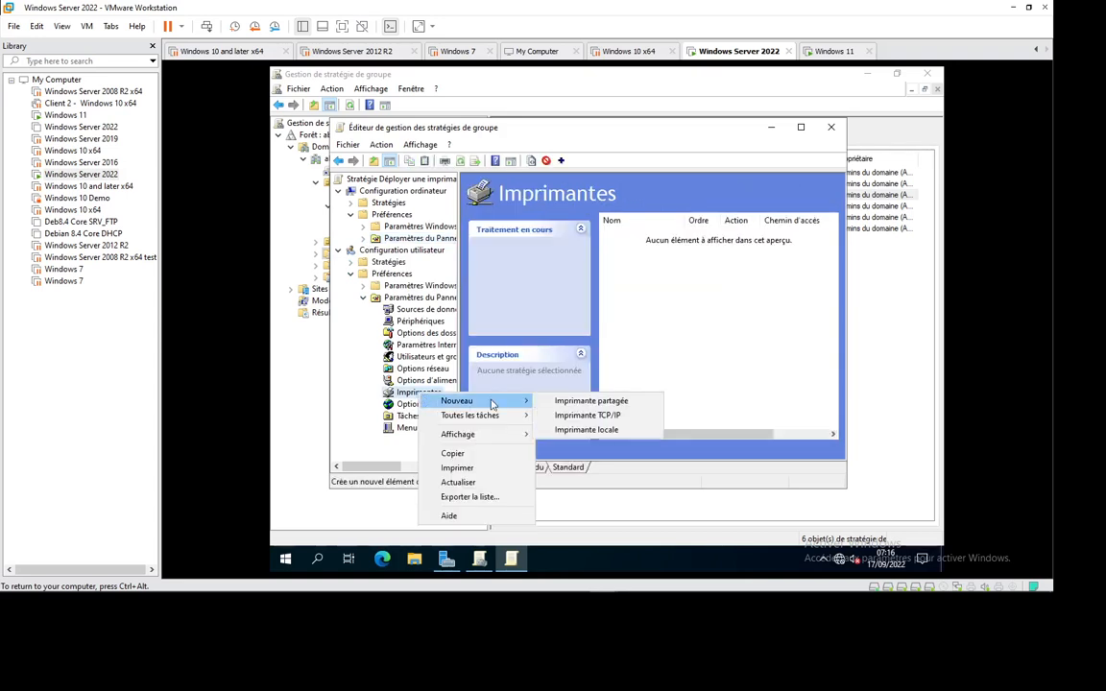
click(590, 401)
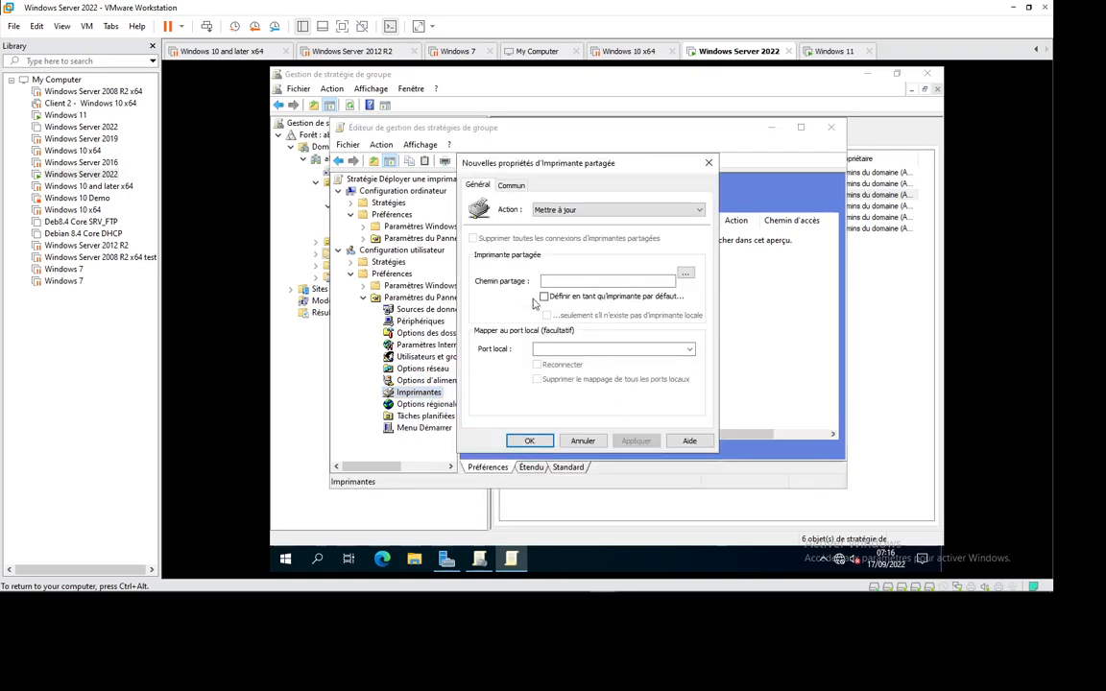
click(593, 210)
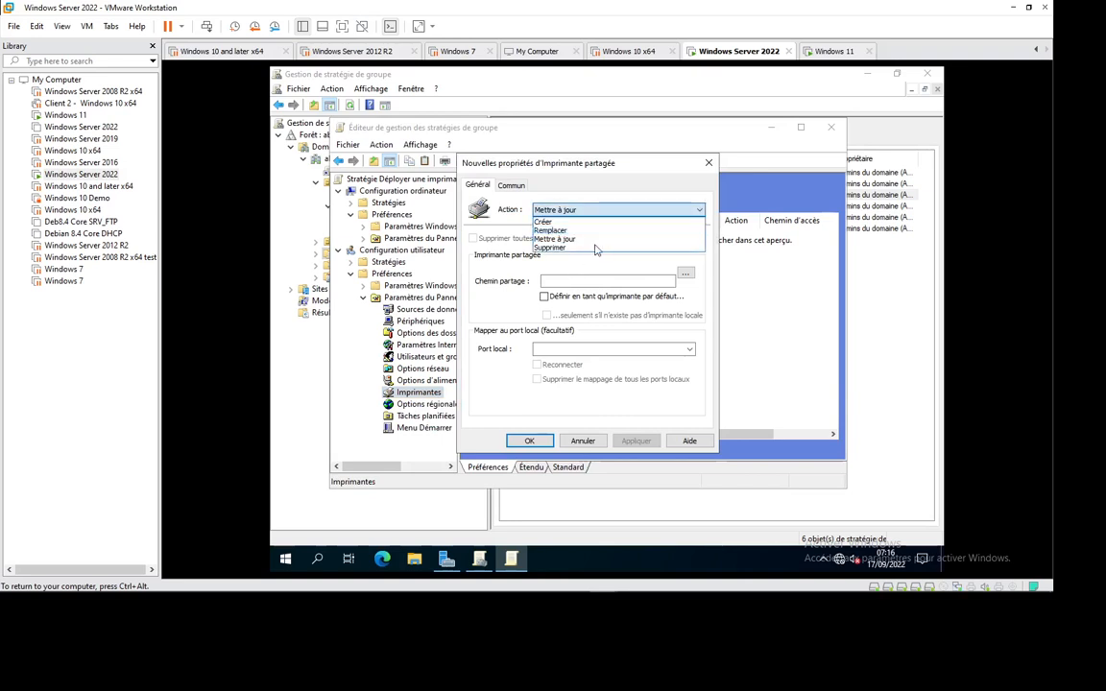
click(591, 222)
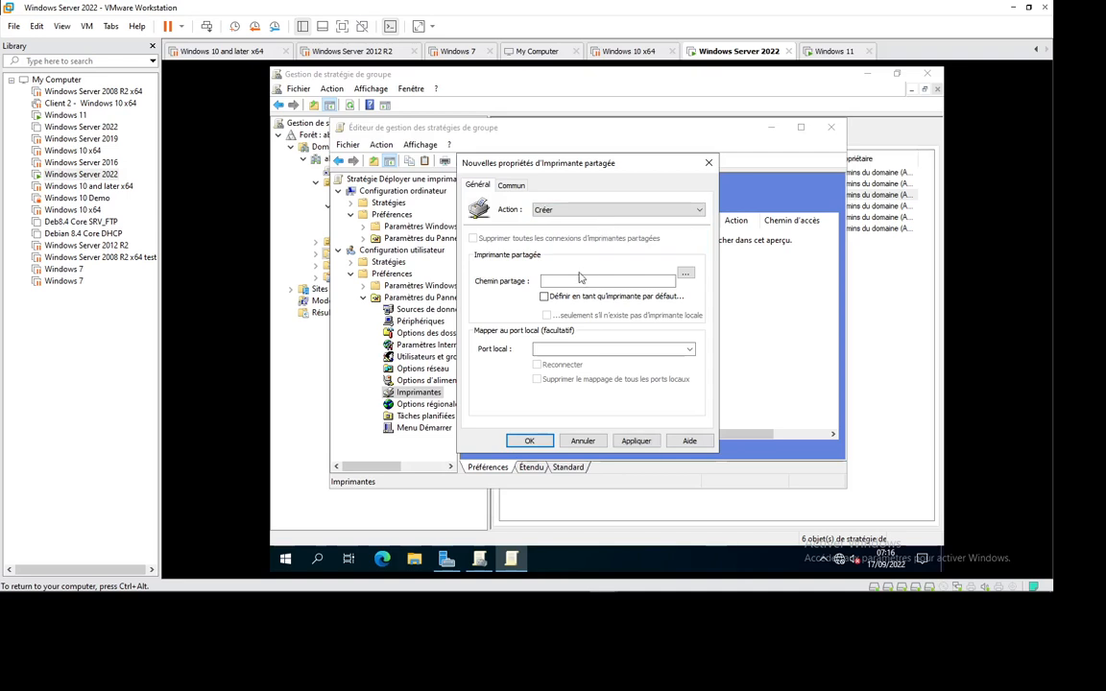
click(562, 281)
key(Escape)
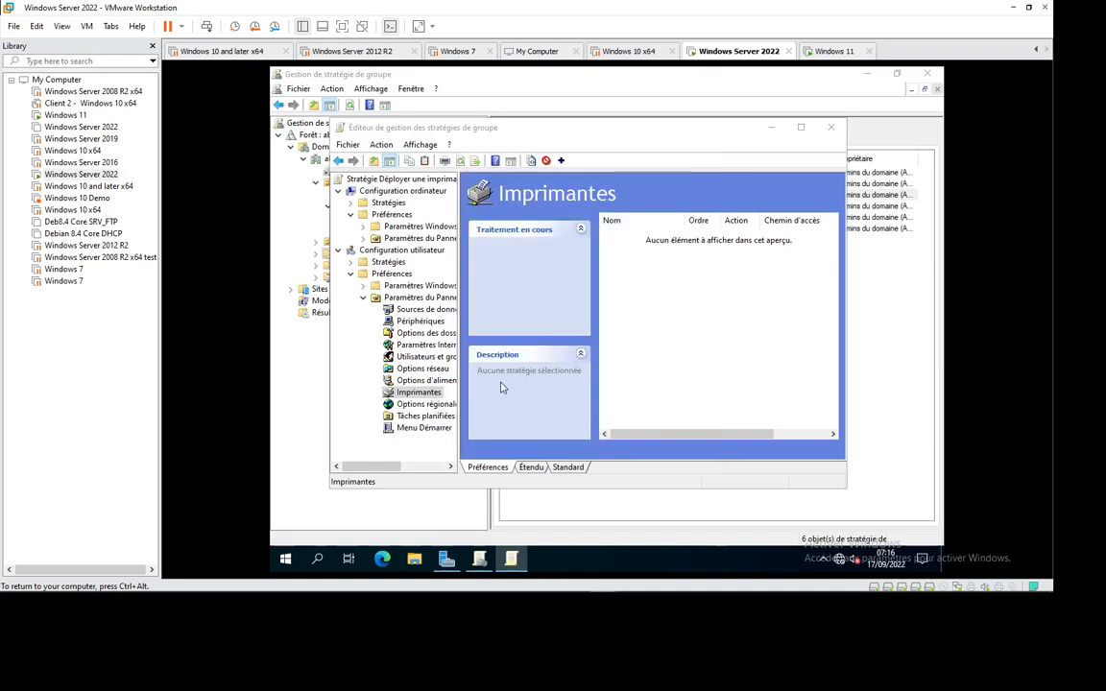
key(super+r)
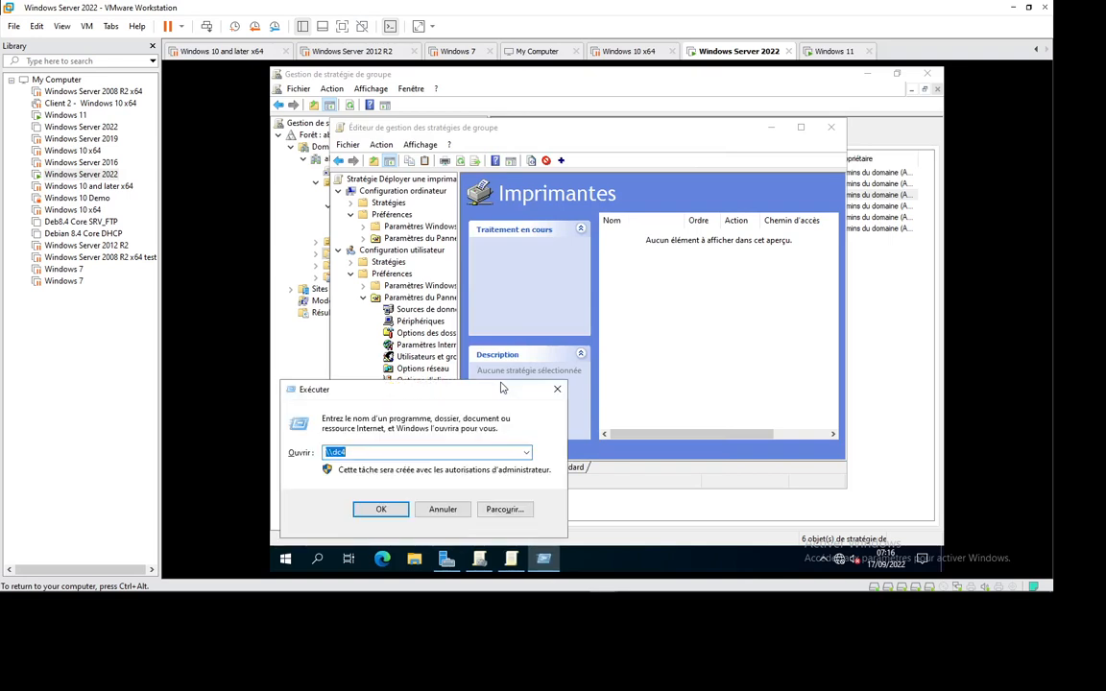
Switch to the Windows 11 virtual machine and open the network path \\dc4 to view the server's shared resources
click(834, 51)
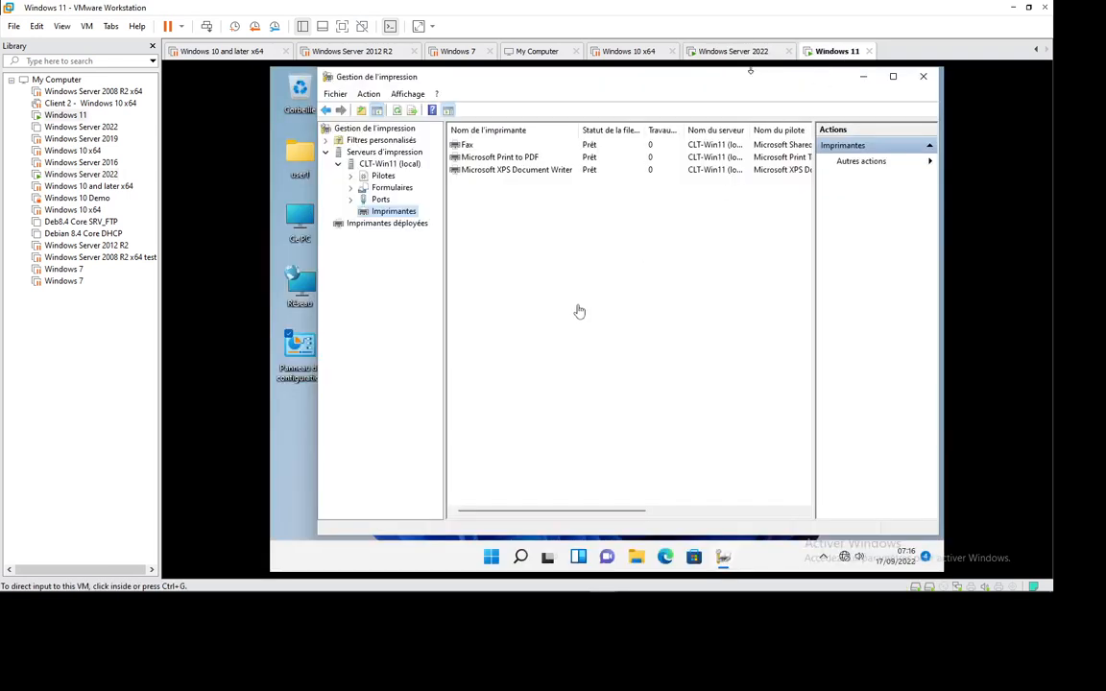
key(super+r)
click(521, 346)
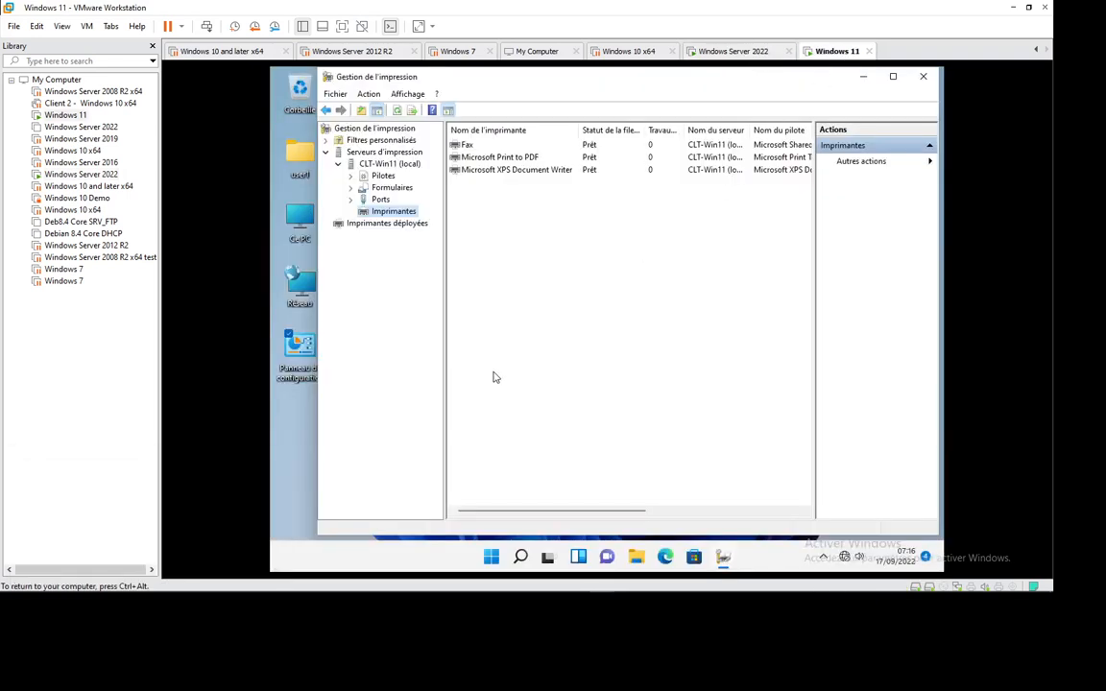
key(super+r)
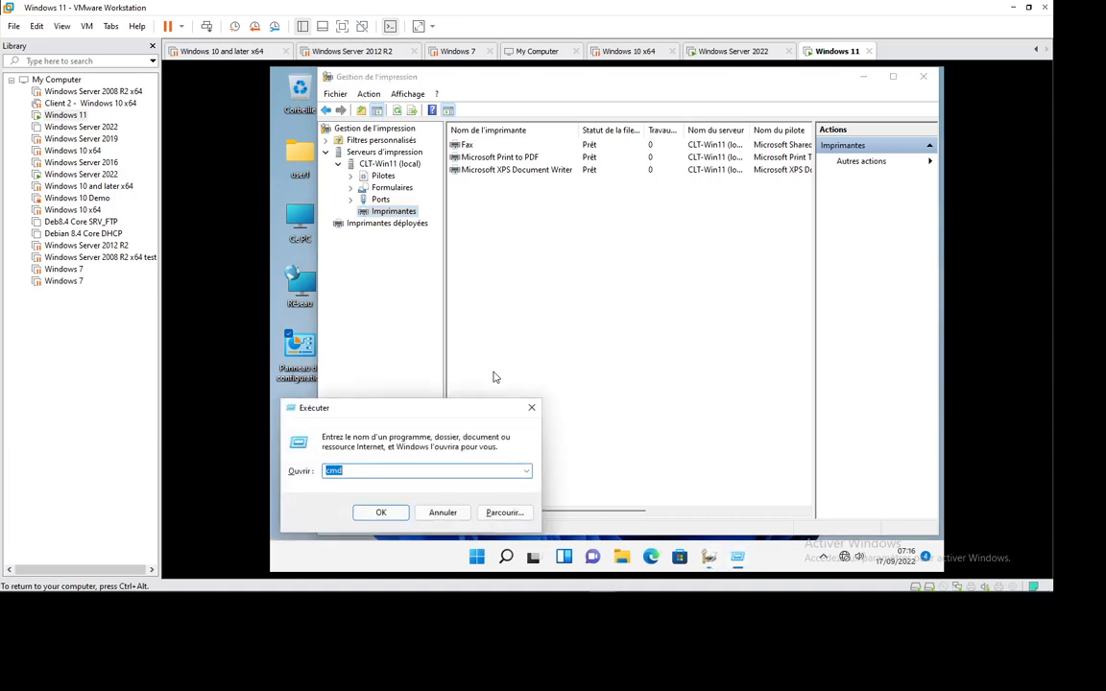
text(\\dc4)
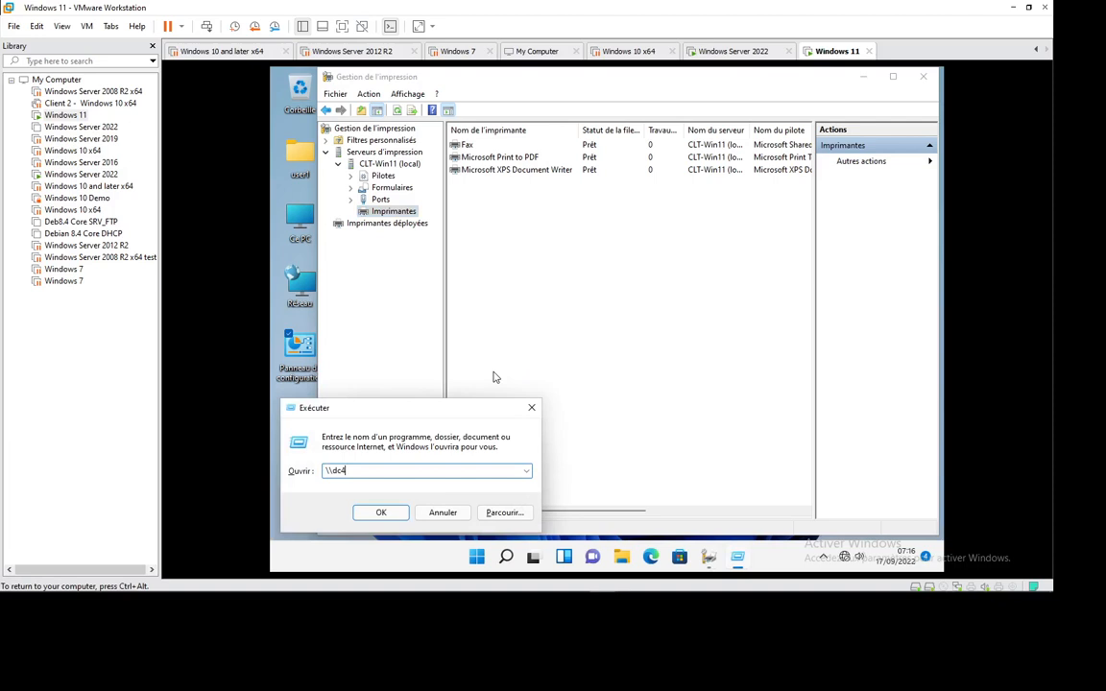
key(Return)
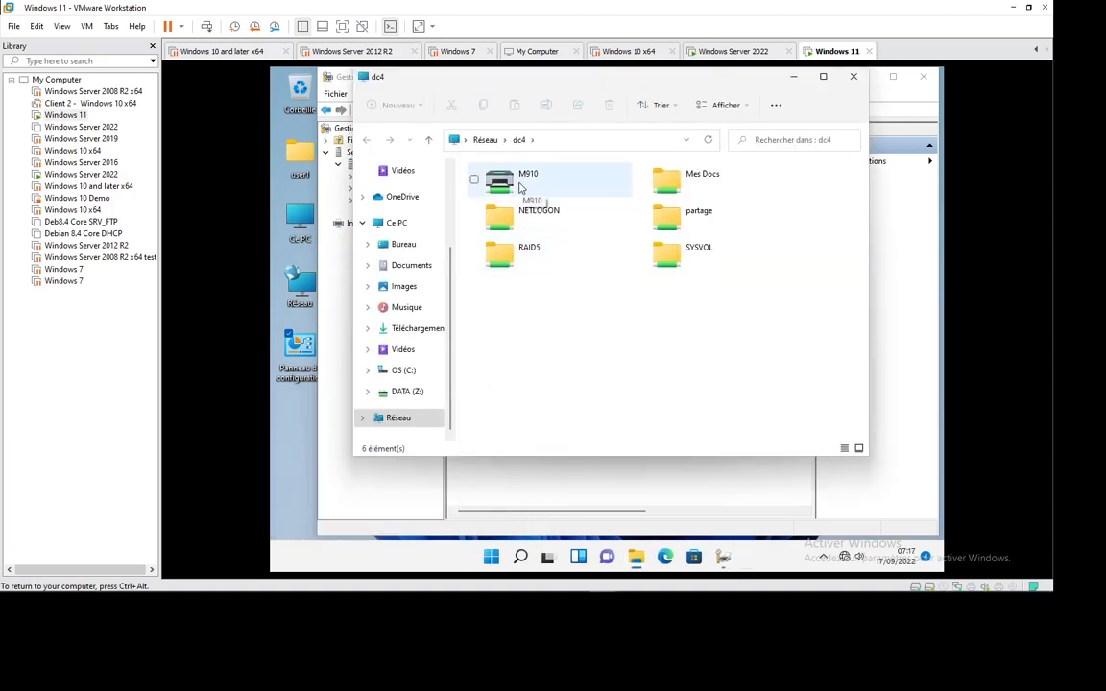
Bring up Gestion de l'impression, then open Périphériques et imprimantes in the Control Panel to examine the client's installed printers
click(722, 557)
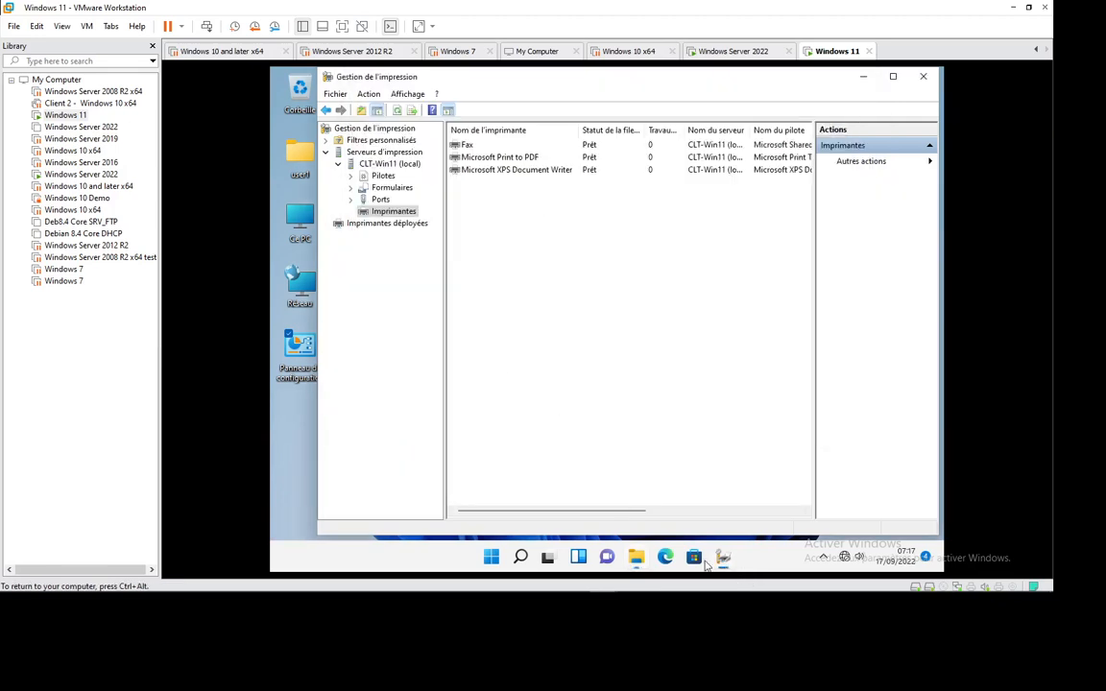
click(725, 560)
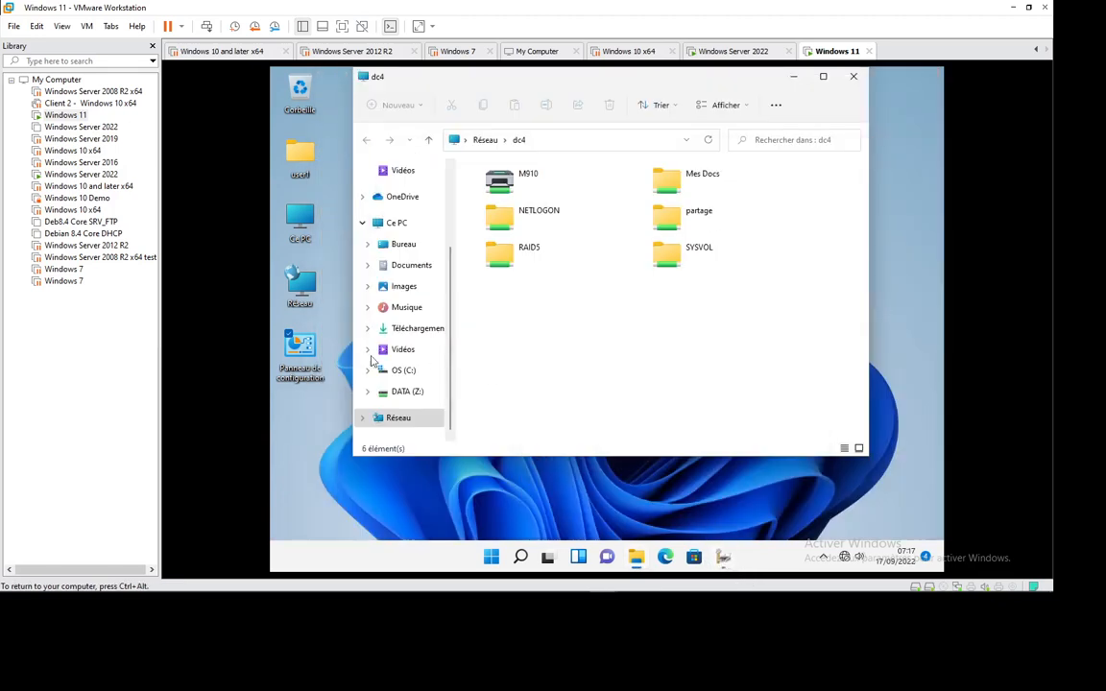
click(725, 559)
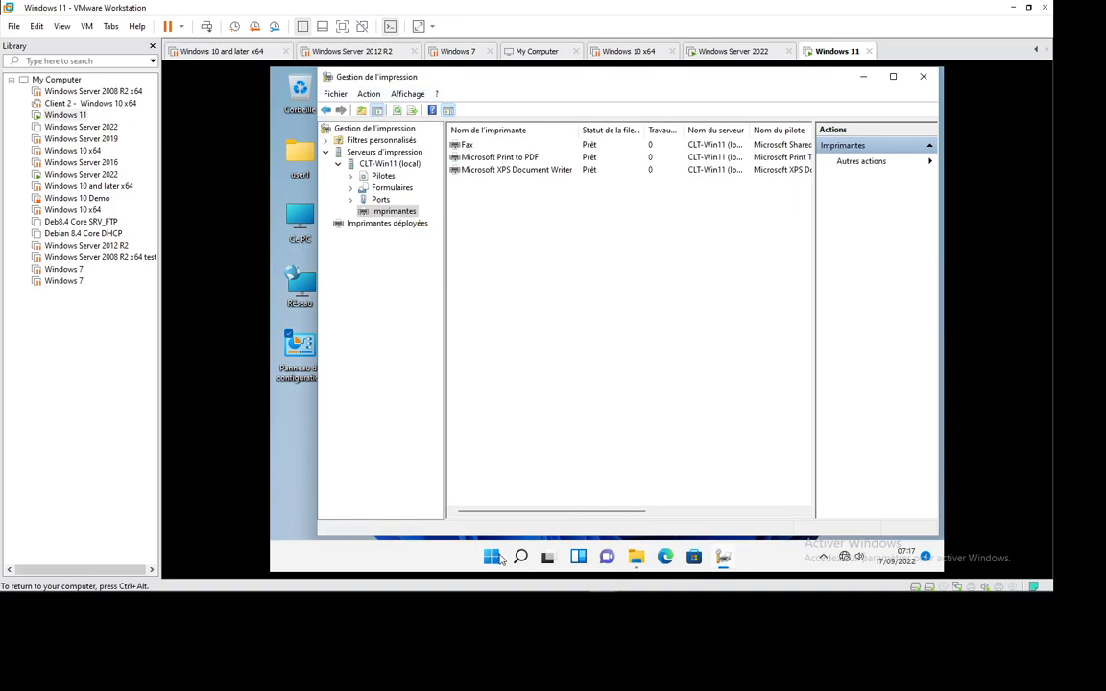
click(300, 353)
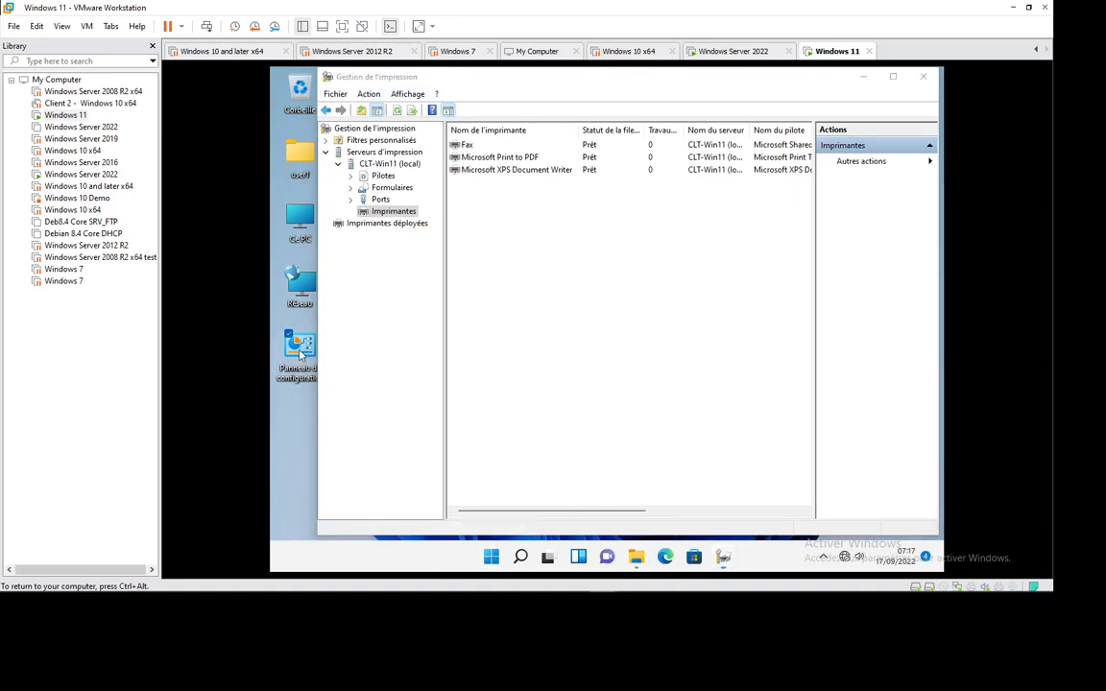
double_click(300, 354)
scroll(472, 432, down, 1)
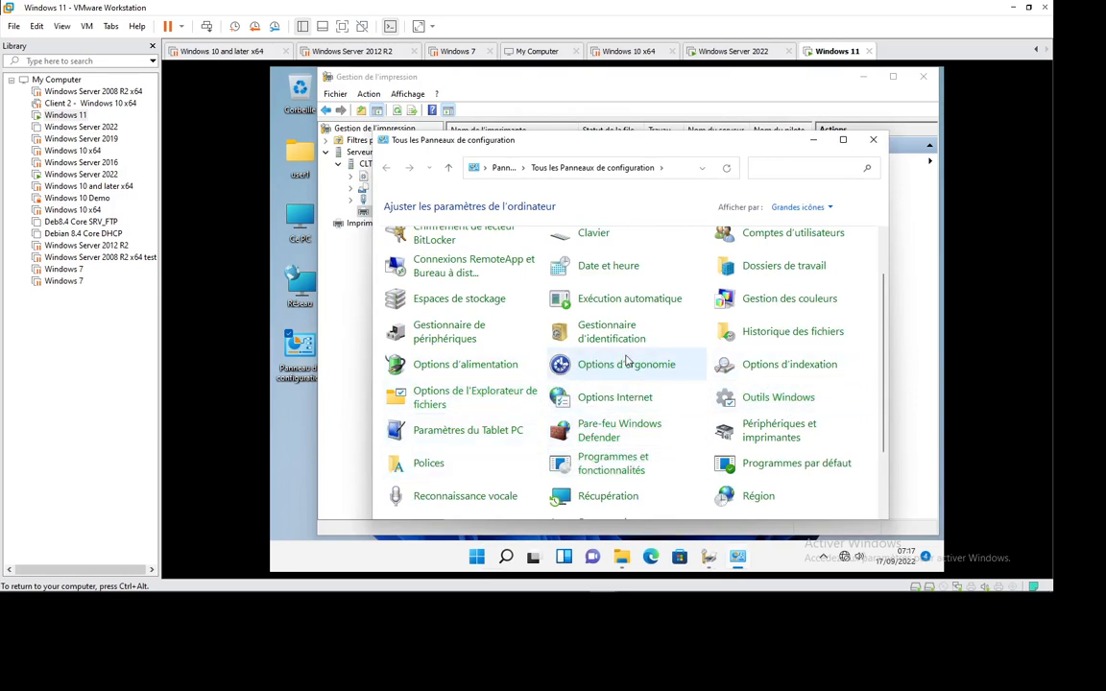
scroll(626, 361, down, 1)
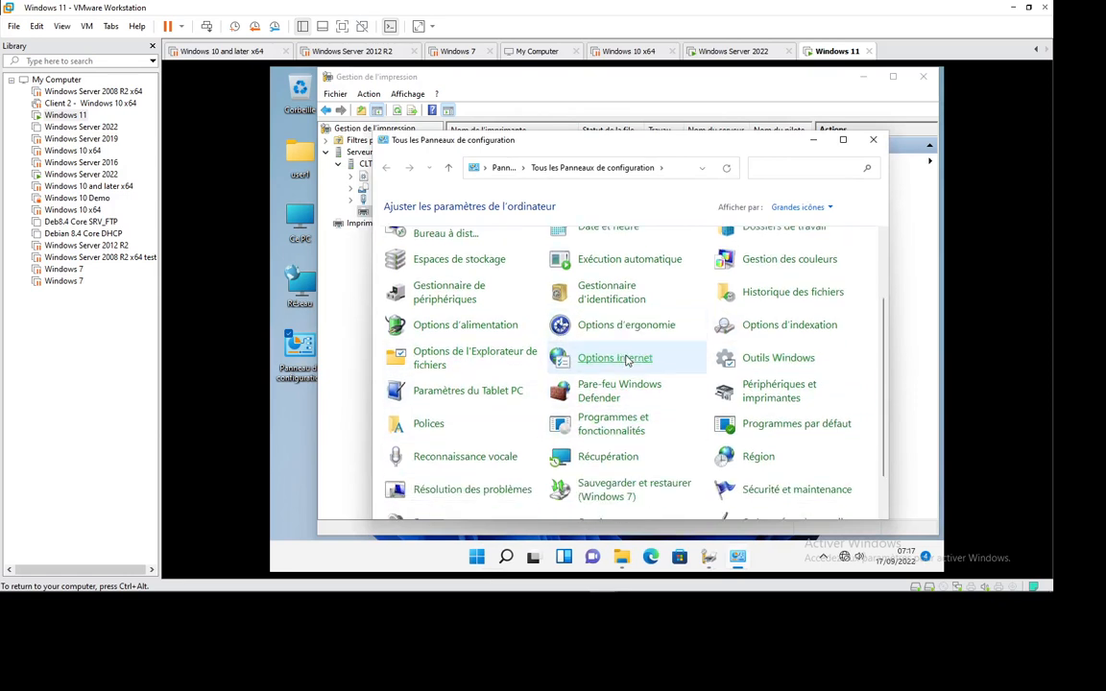
click(760, 401)
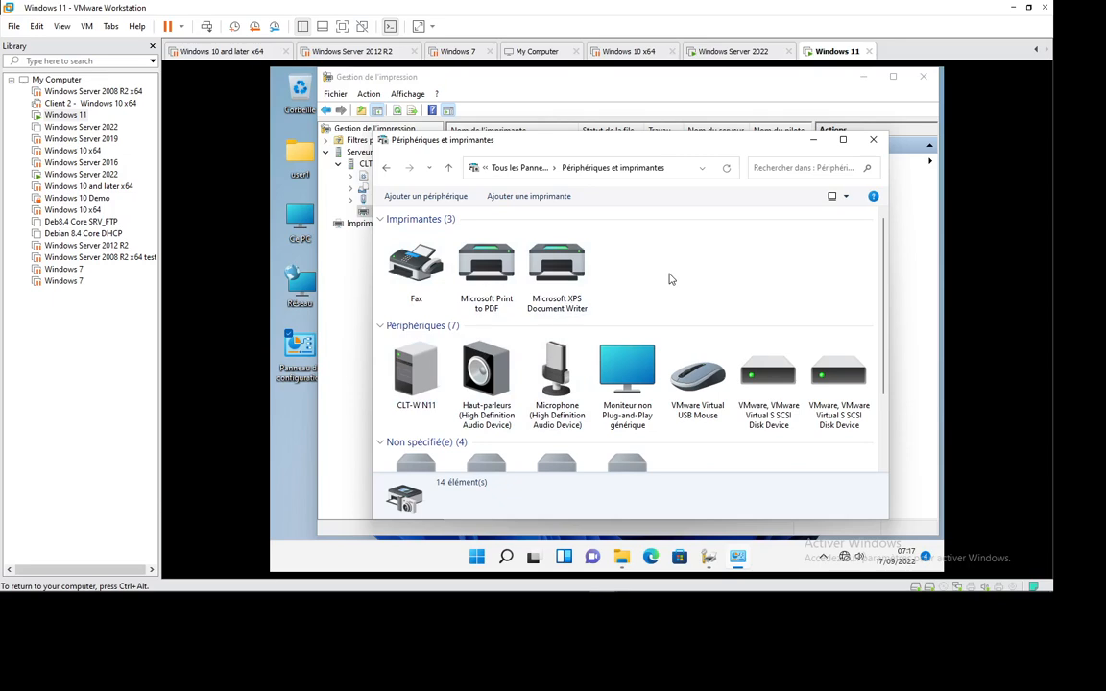
Switch back to the Windows Server 2022 machine, close the Exécuter dialog and return to the group policy editor
click(734, 51)
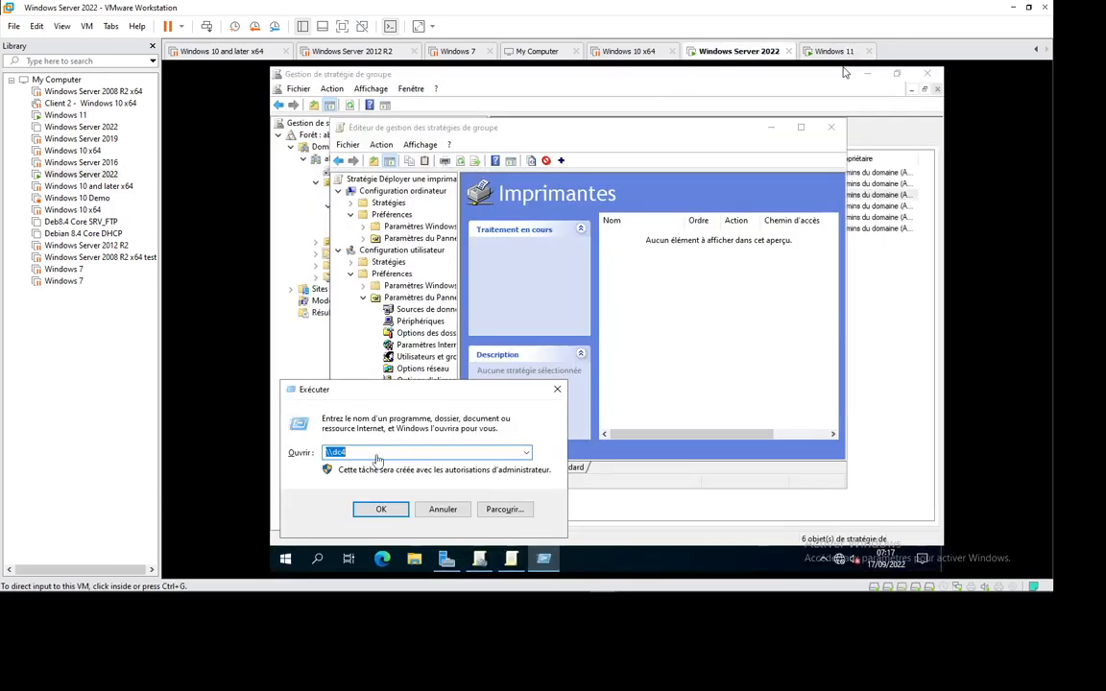
click(559, 392)
click(559, 392)
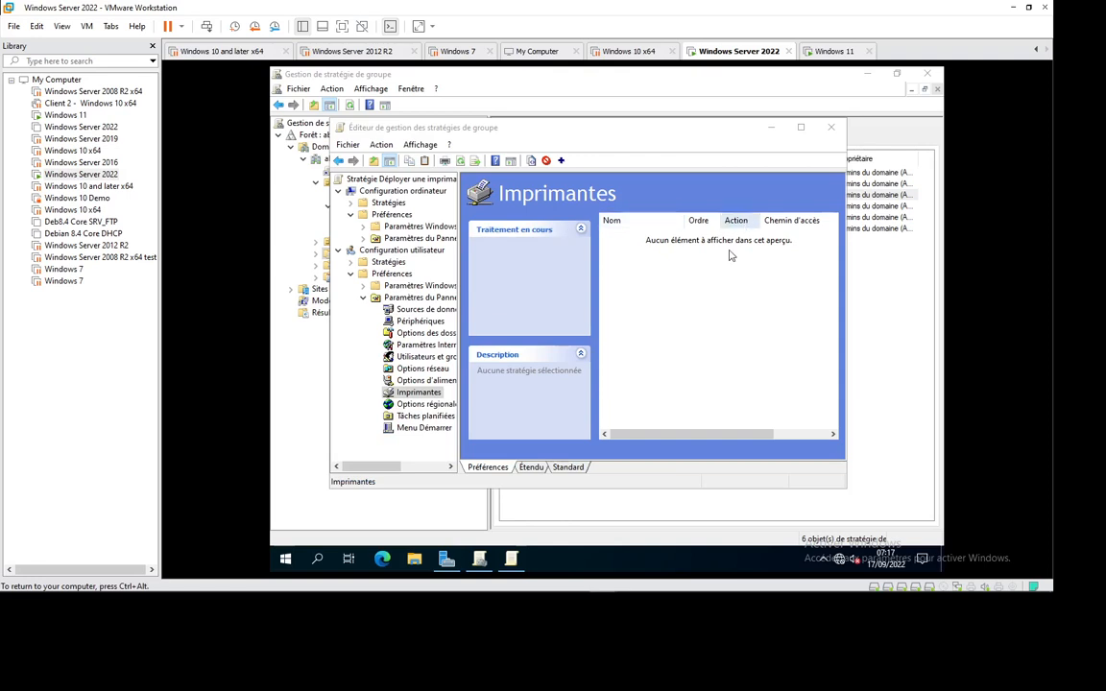
mouse_move(516, 546)
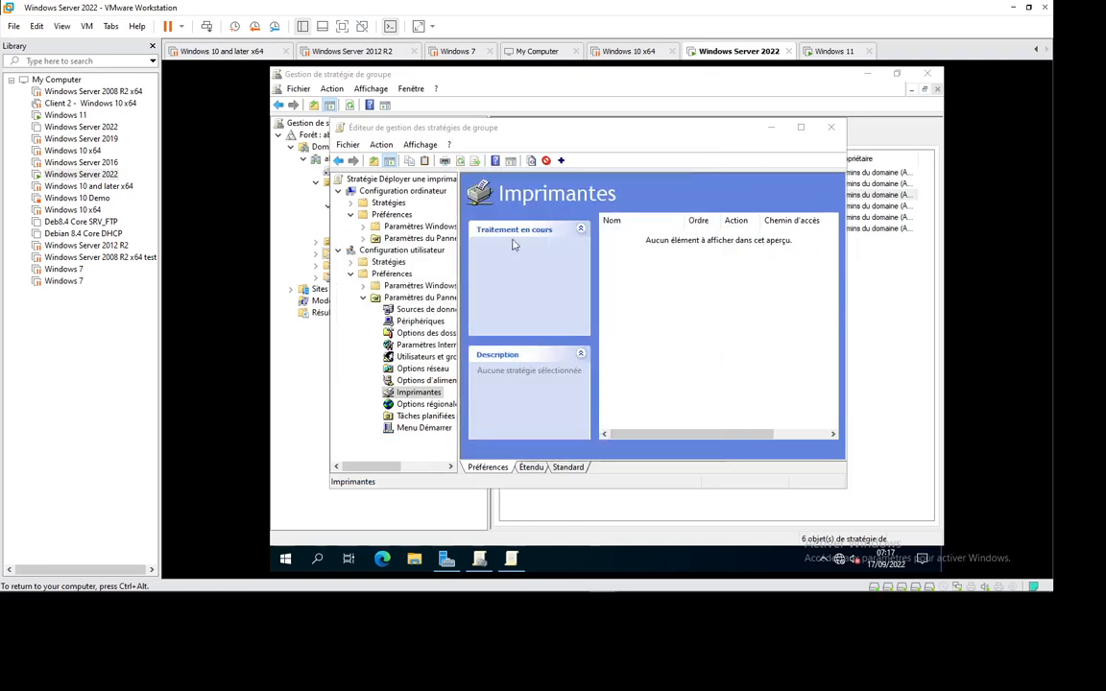
click(579, 270)
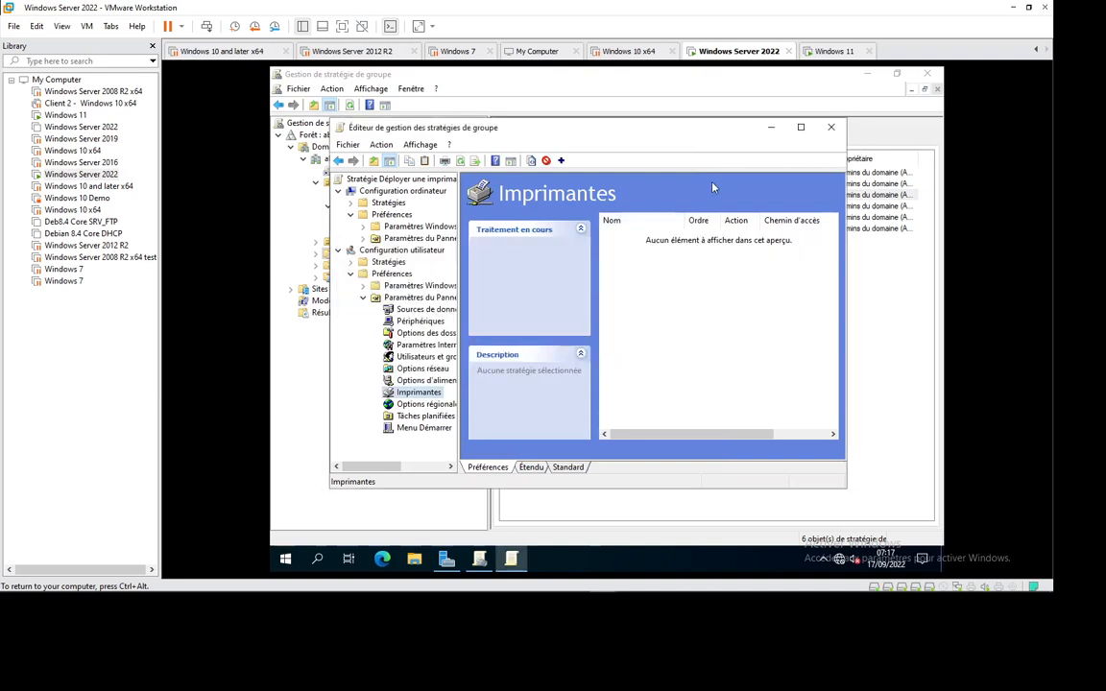
Request a new shared printer under the user configuration's Imprimantes again and return to the already open properties dialog
right_click(430, 393)
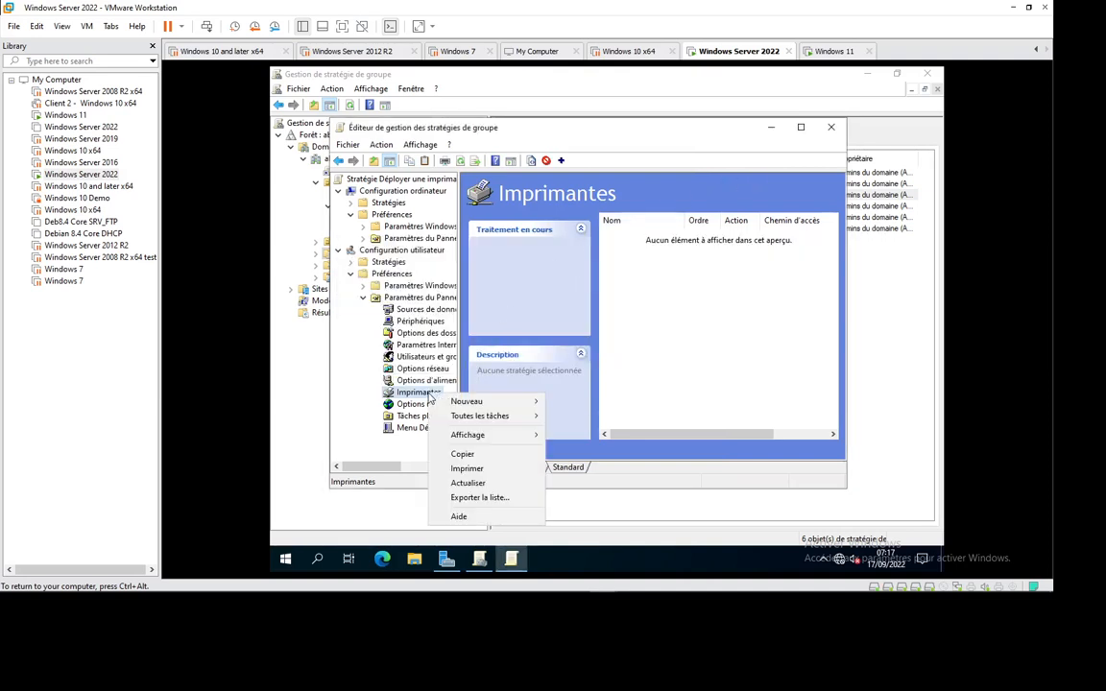
mouse_move(490, 408)
click(576, 404)
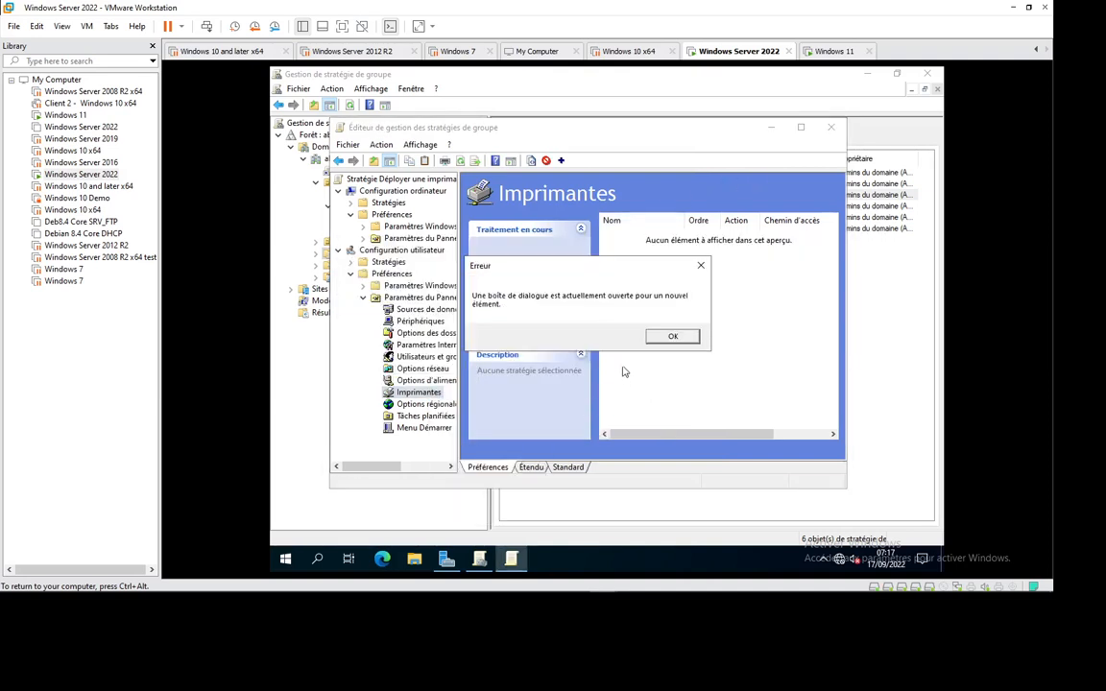
click(675, 336)
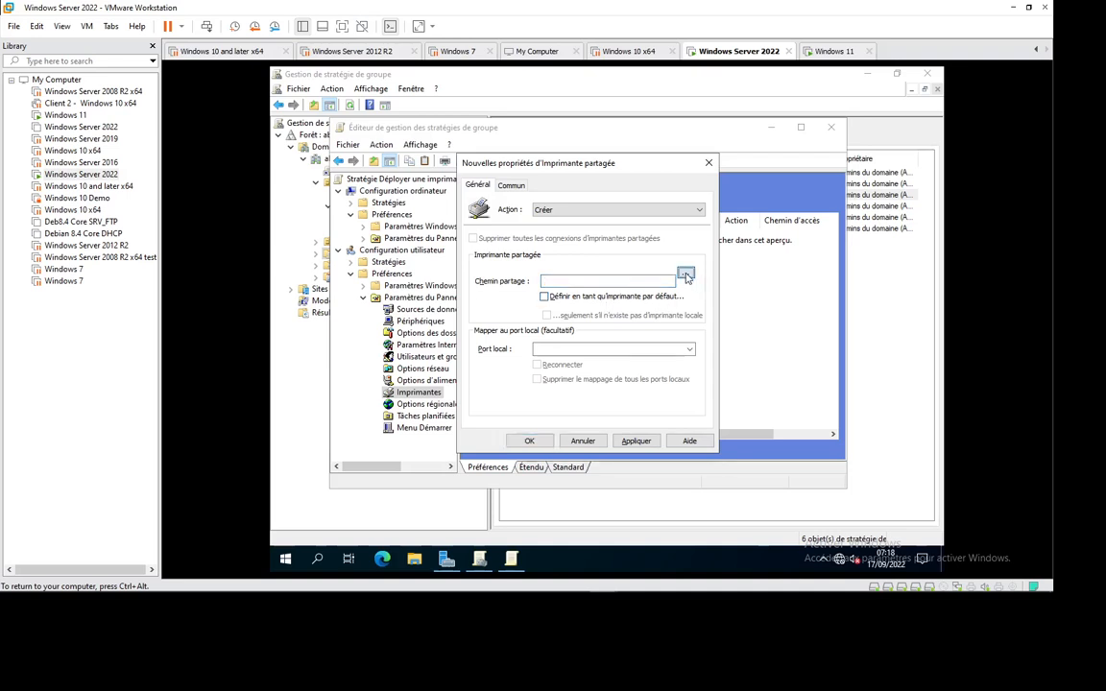
click(684, 274)
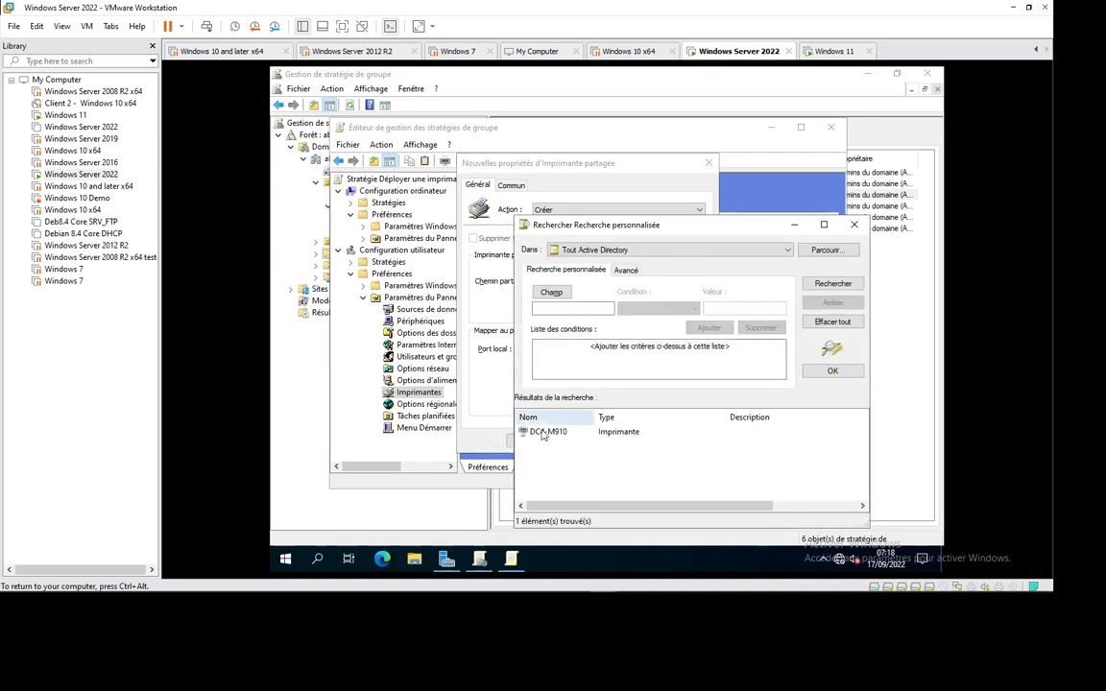
click(553, 437)
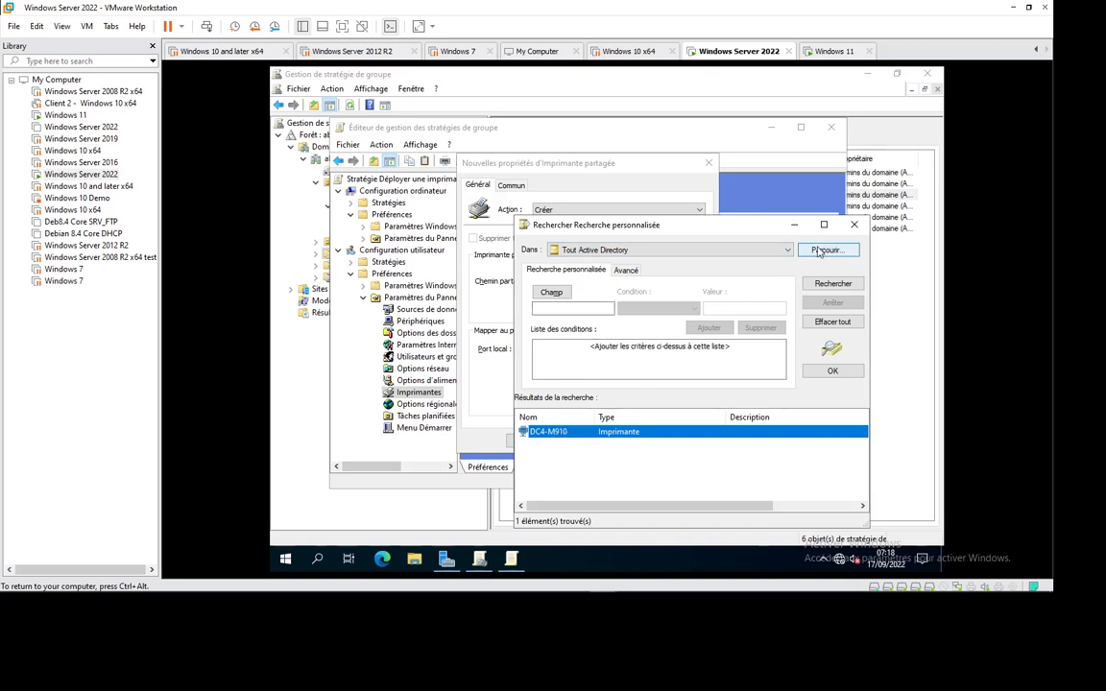
click(855, 225)
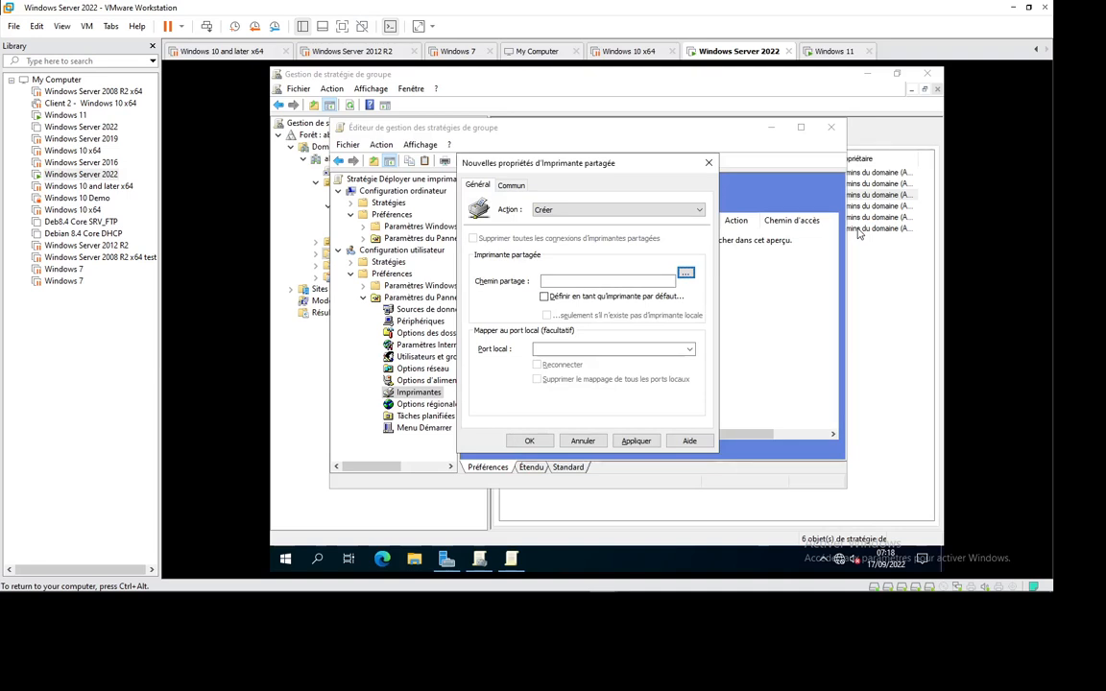
Set the shared printer's path to \\dc4\M910 with the Créer action, apply the preference and close the group policy editor
click(592, 281)
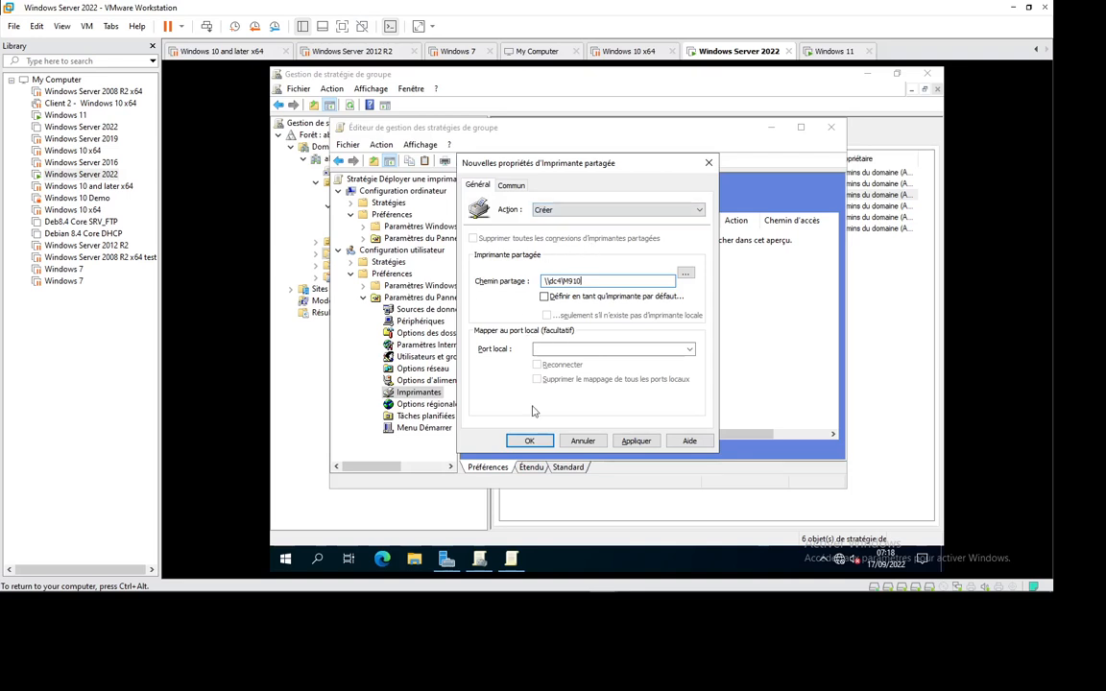
click(648, 444)
click(529, 442)
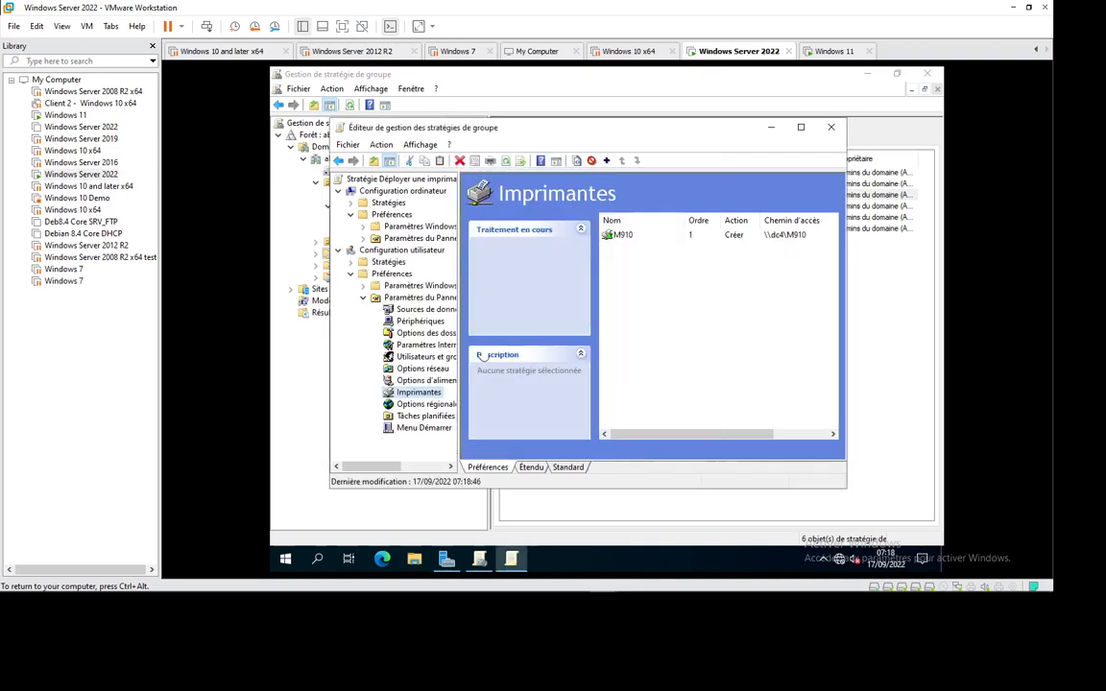
click(825, 53)
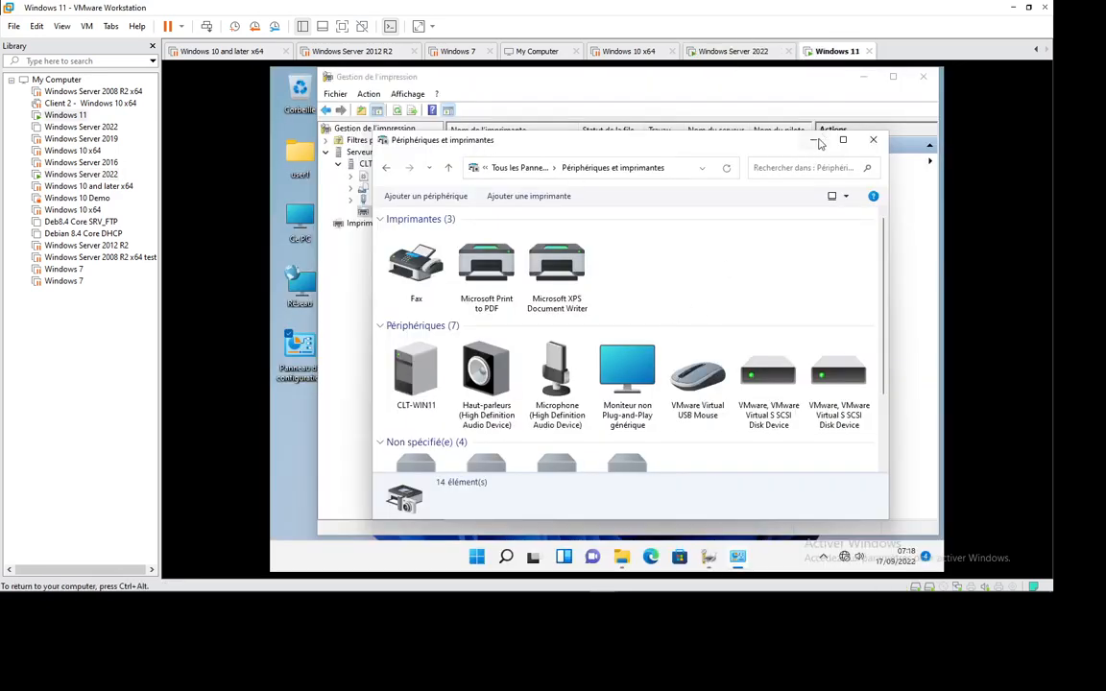
click(738, 51)
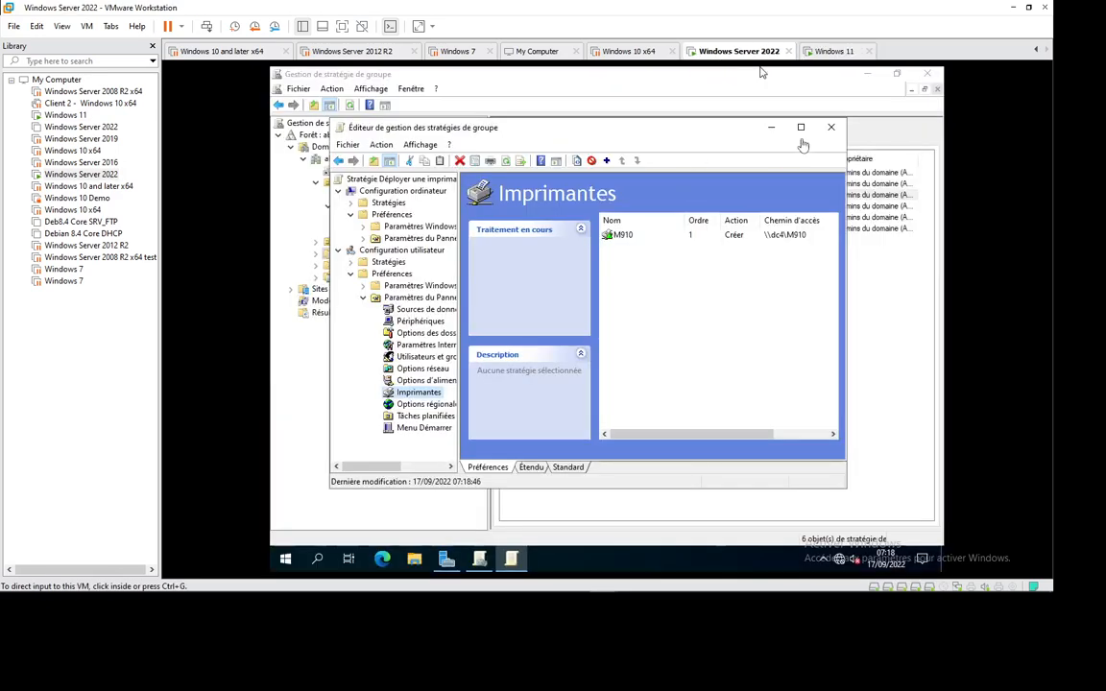
click(832, 129)
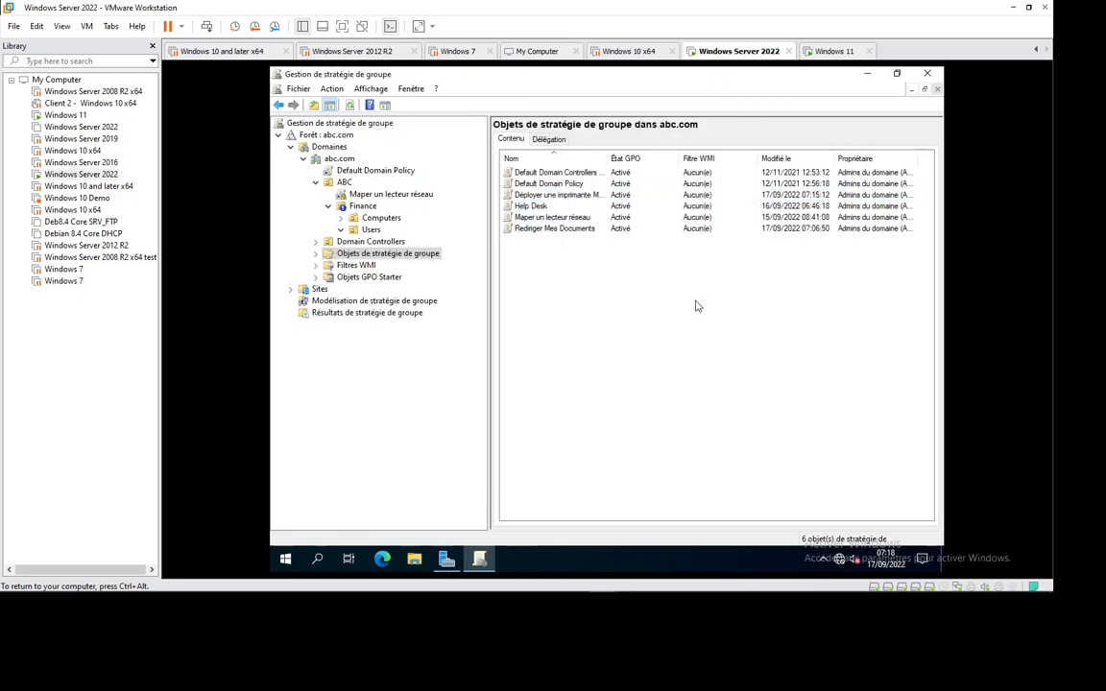
click(834, 50)
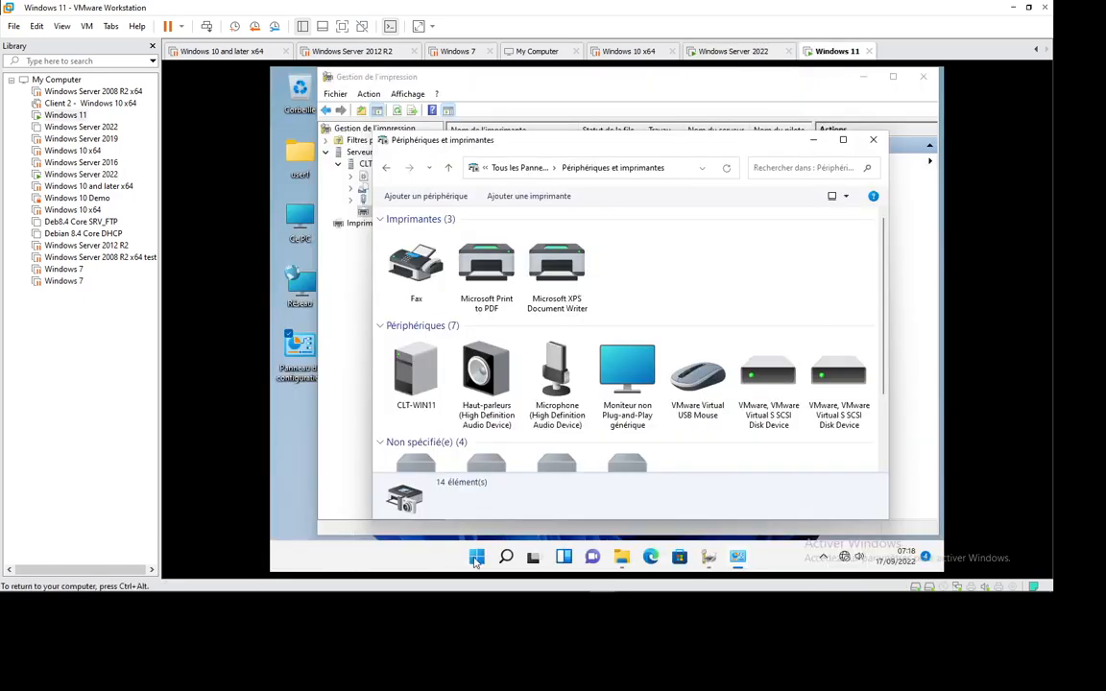
click(735, 51)
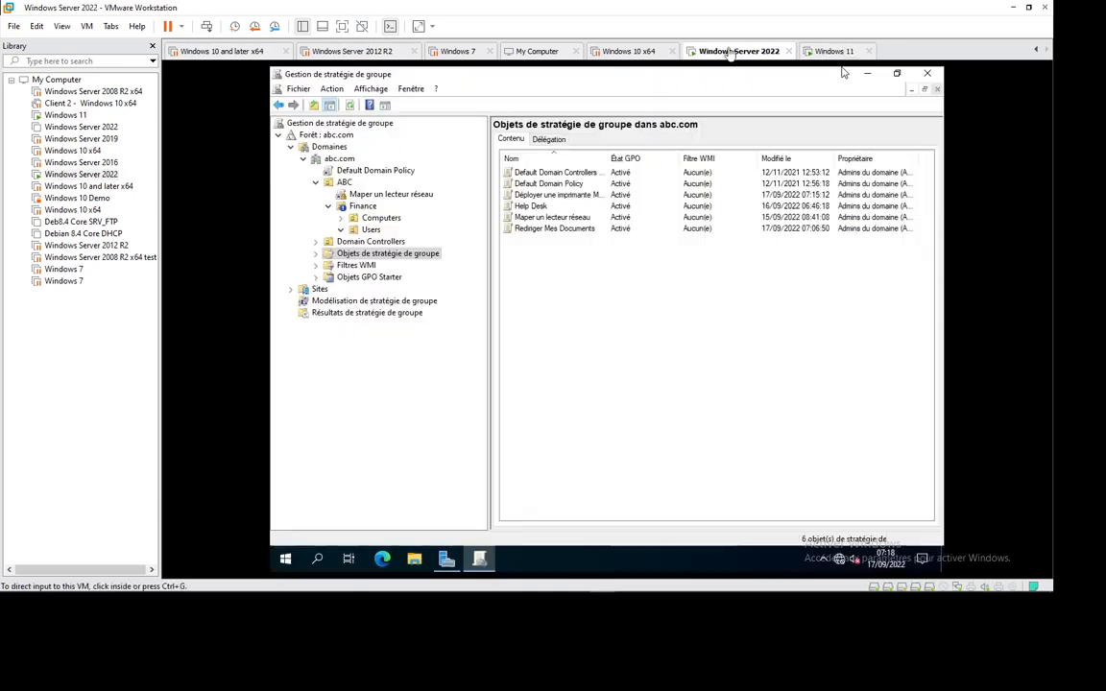
click(286, 562)
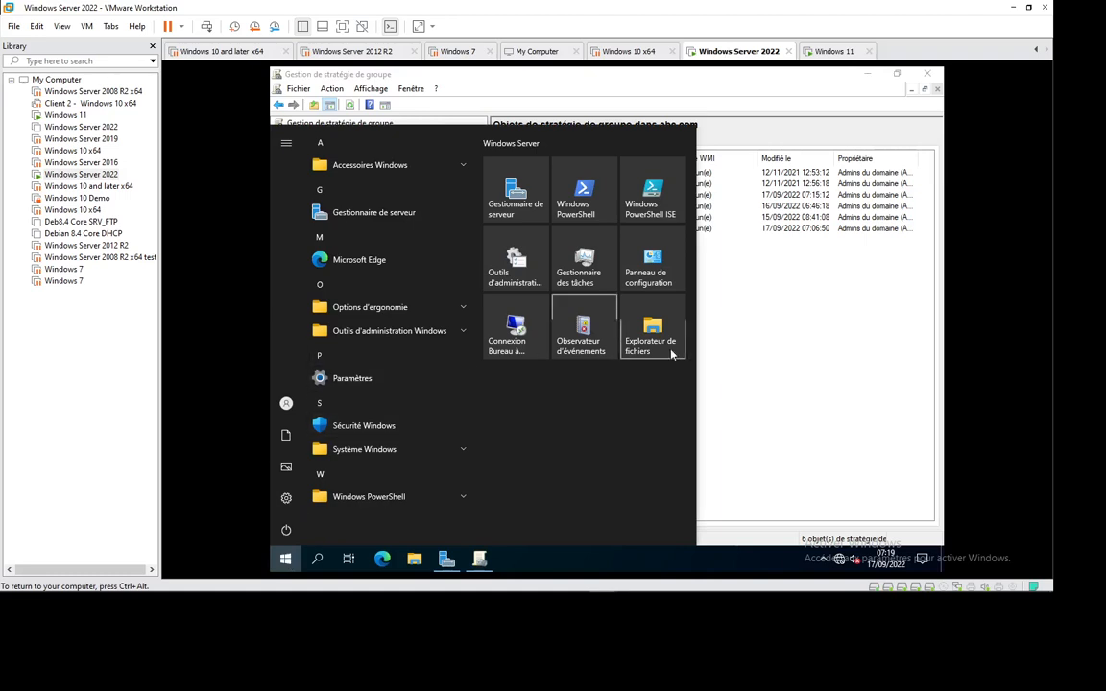
click(768, 366)
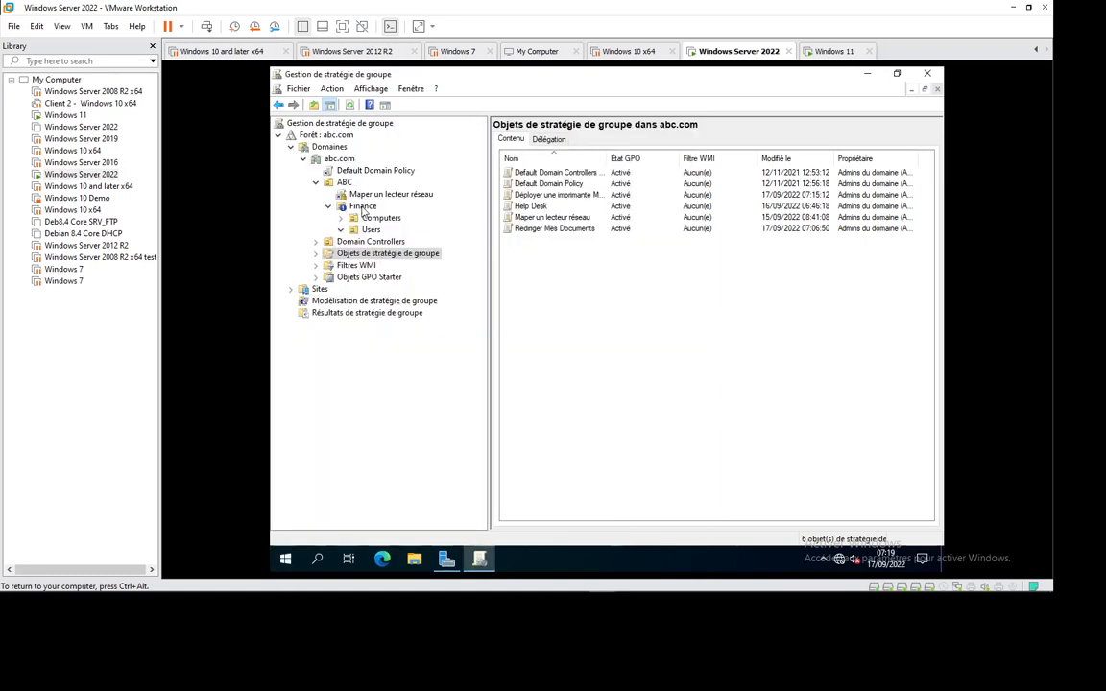
Find and launch the Utilisateurs et ordinateurs Active Directory console on the server
click(285, 562)
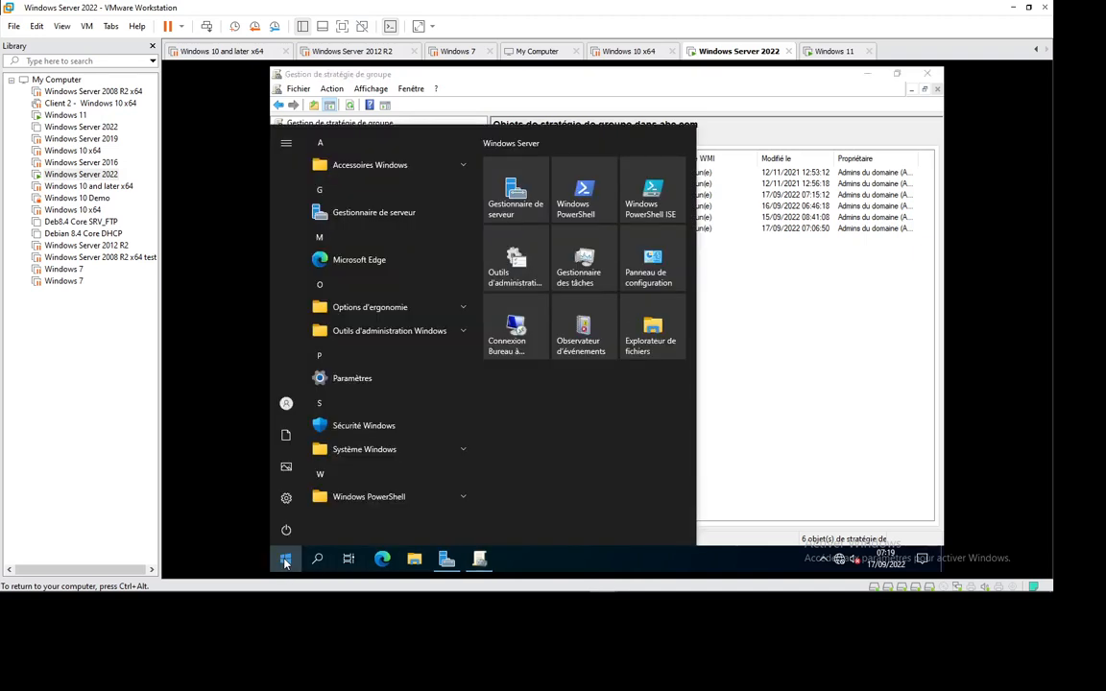
text(utili)
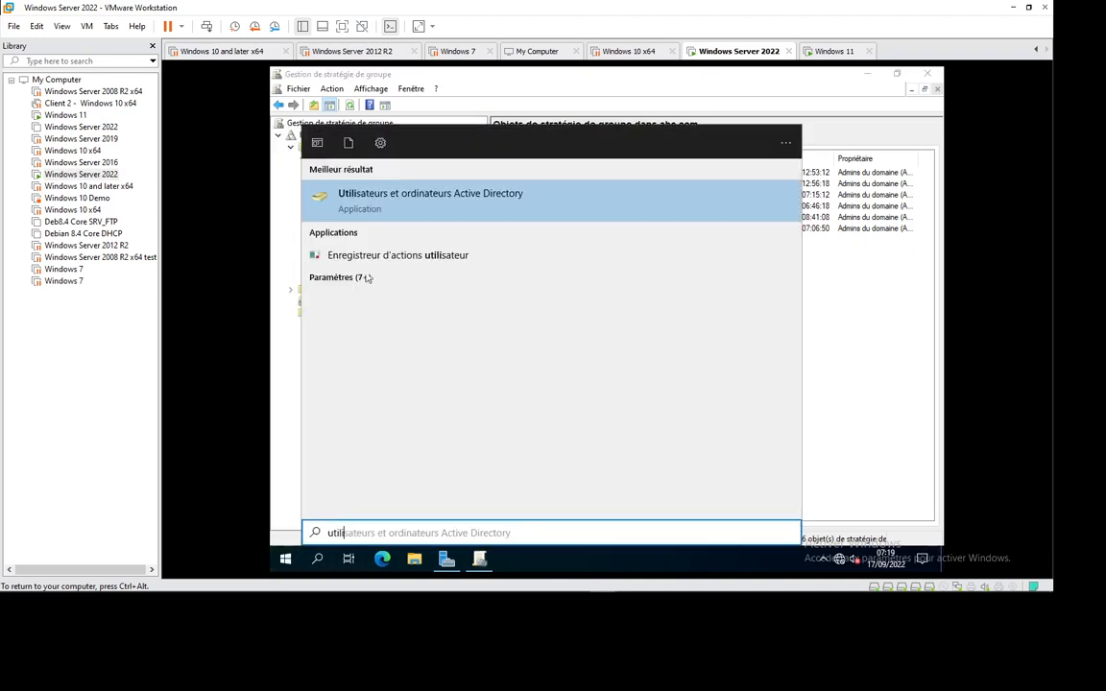
click(390, 205)
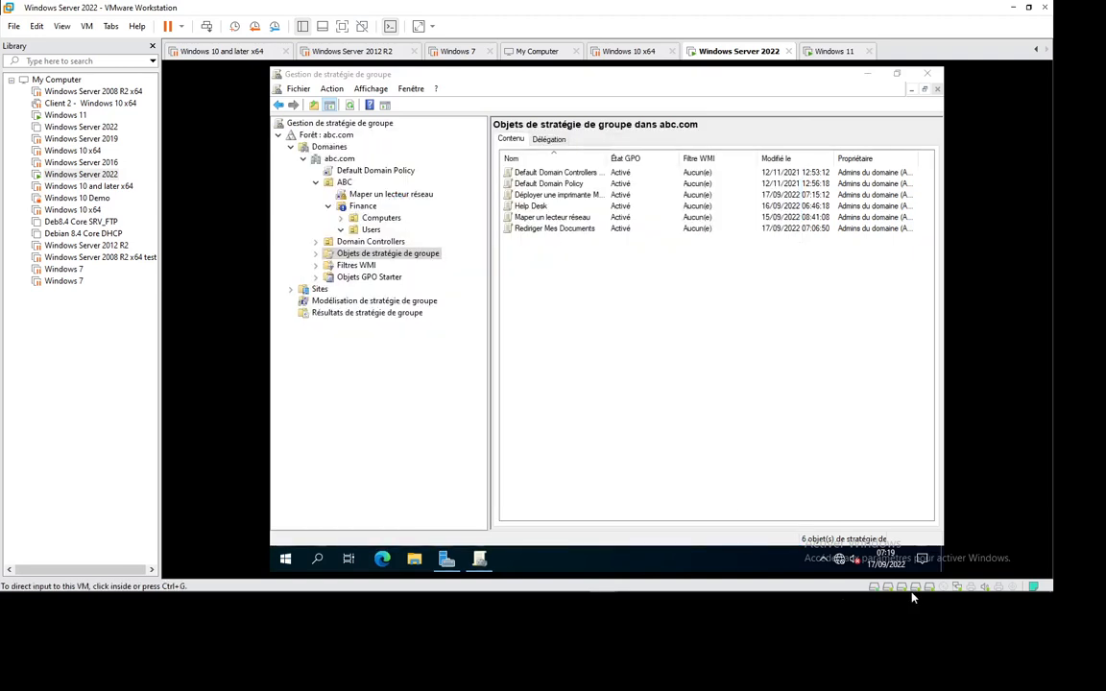
mouse_move(912, 592)
click(854, 583)
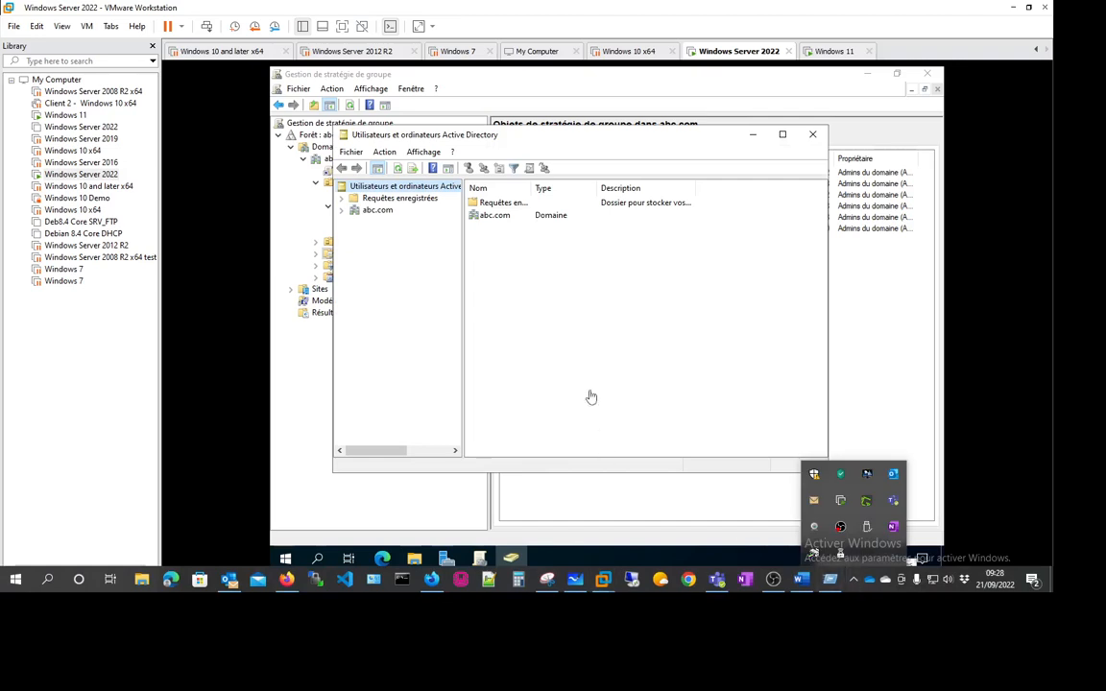
click(590, 391)
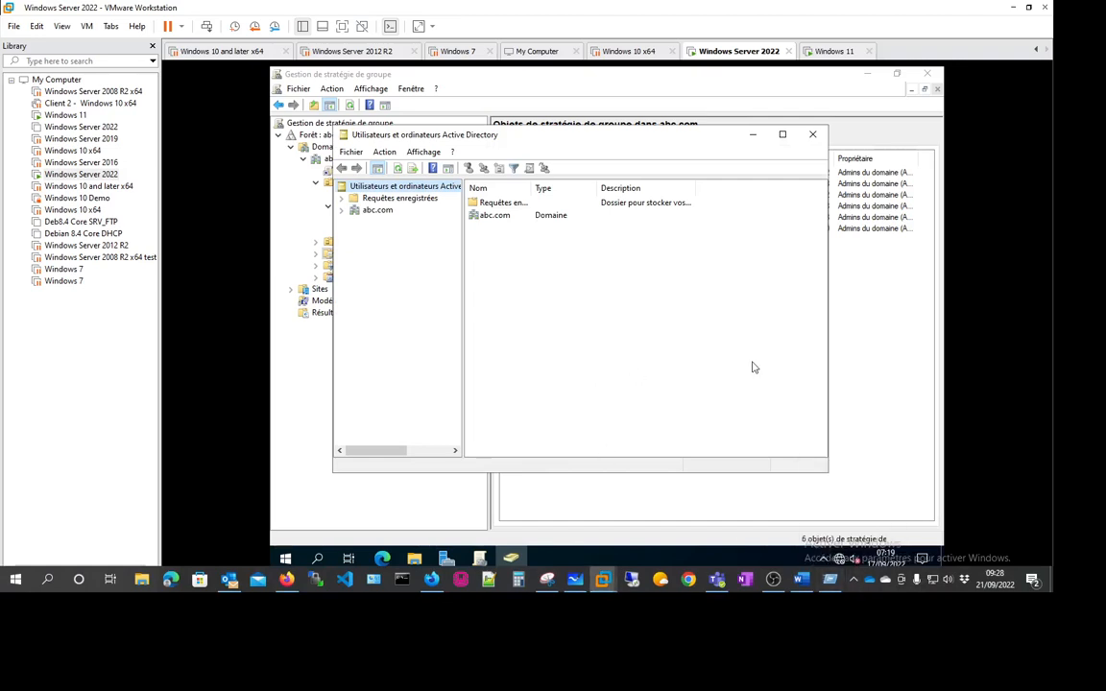
Expand abc.com, ABC and Finance in the directory tree and view the accounts in the Users organizational unit
click(341, 211)
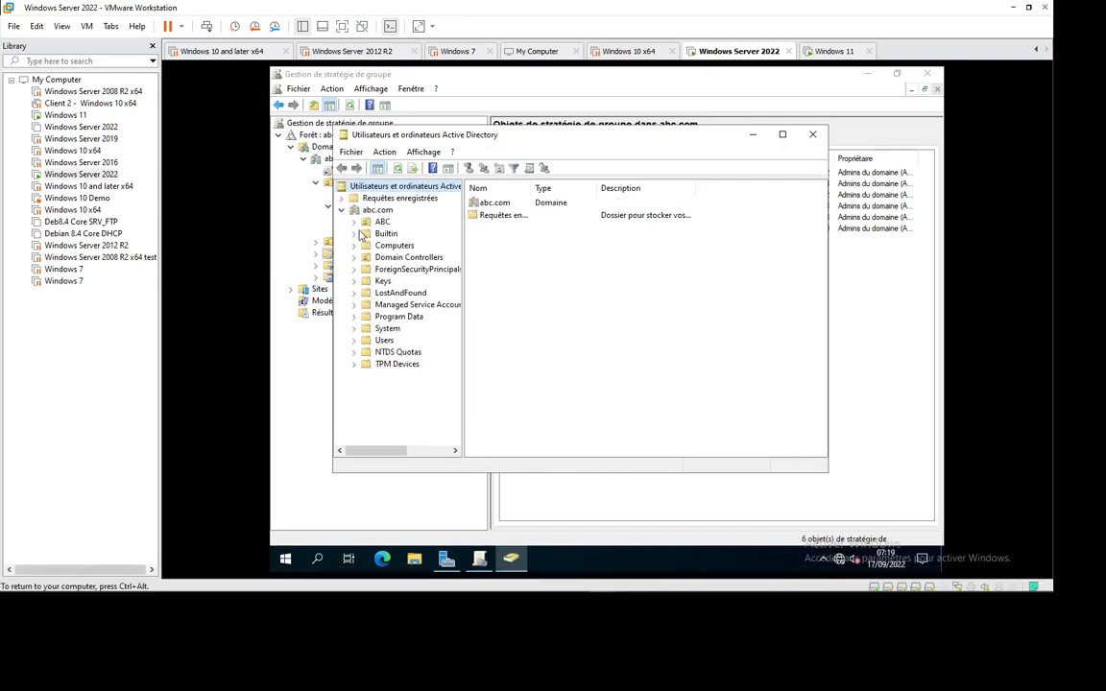
click(353, 222)
click(367, 234)
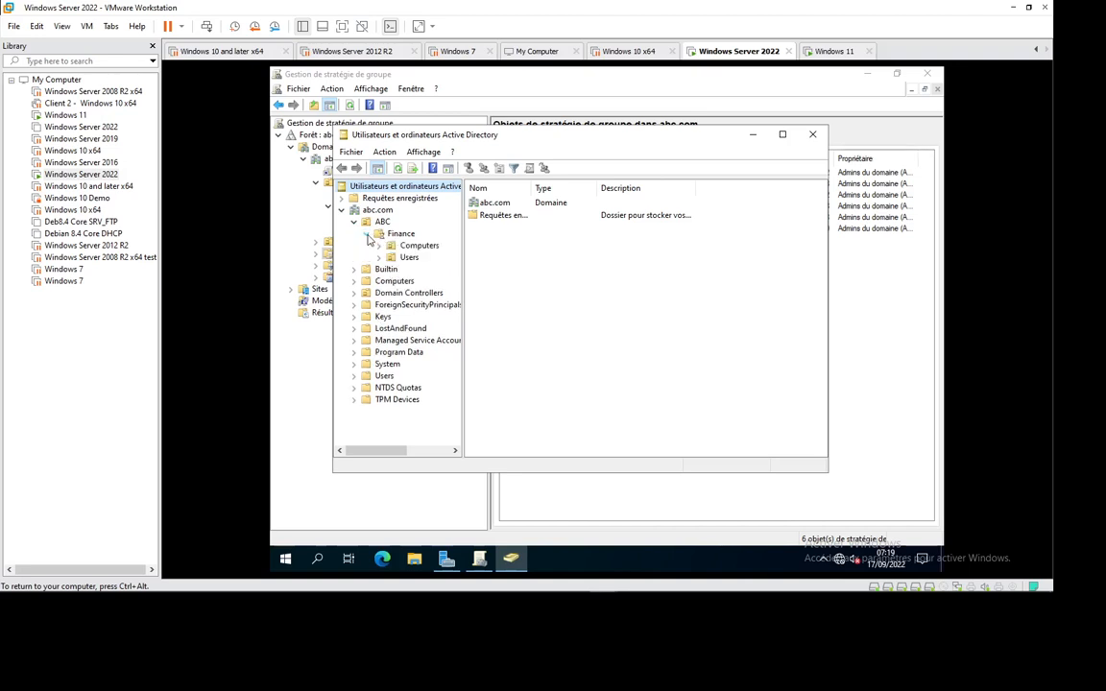
click(410, 257)
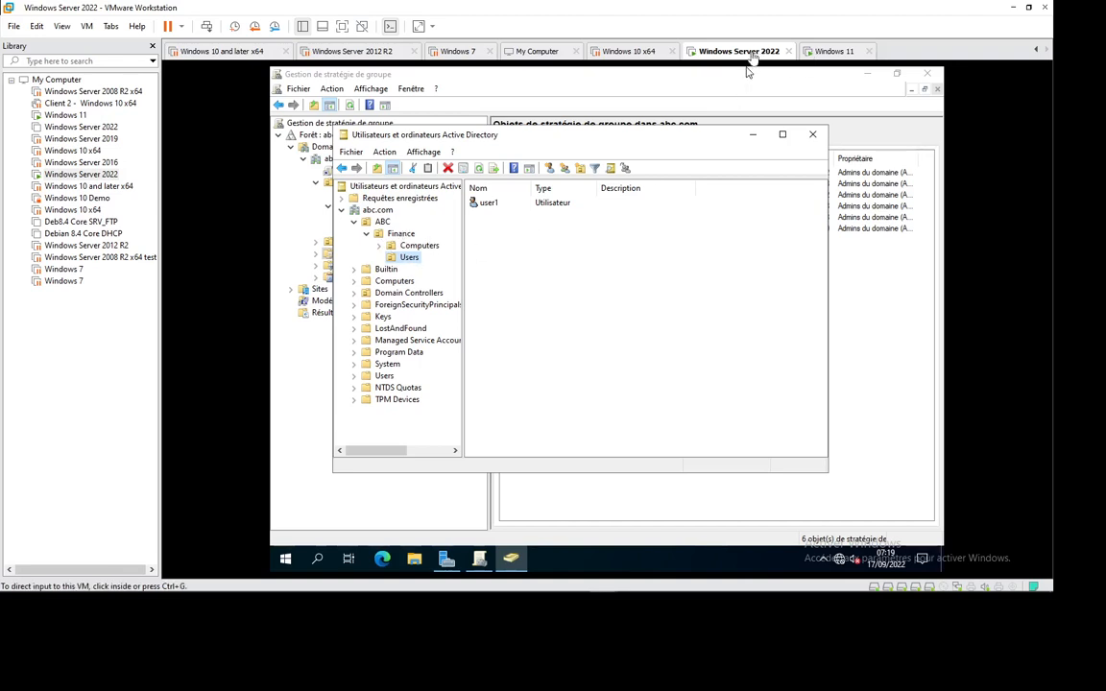
Return to Gestion de stratégie de groupe and link the existing GPO Déployer une imprimante M910 to Finance's Users organizational unit
click(288, 394)
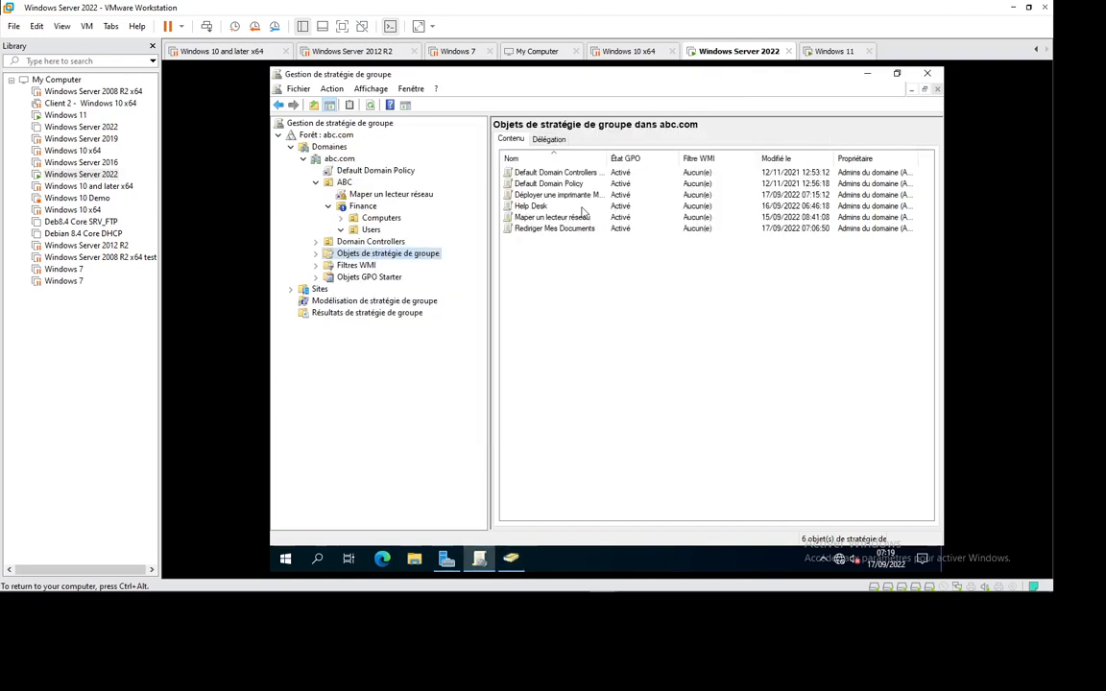
right_click(371, 229)
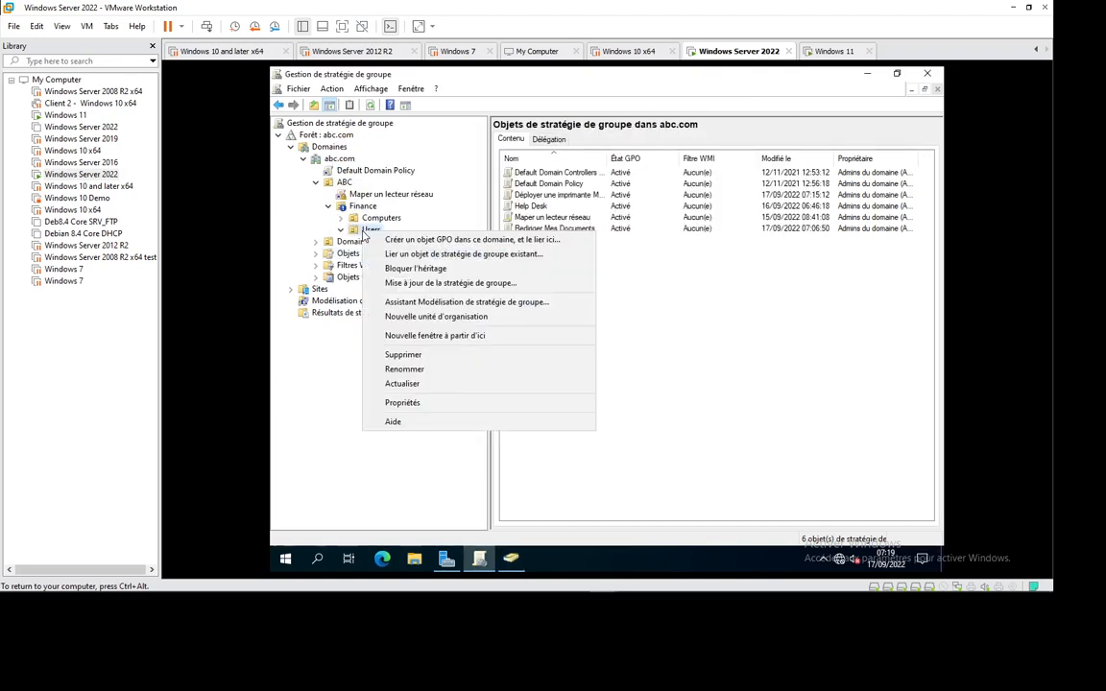
click(421, 255)
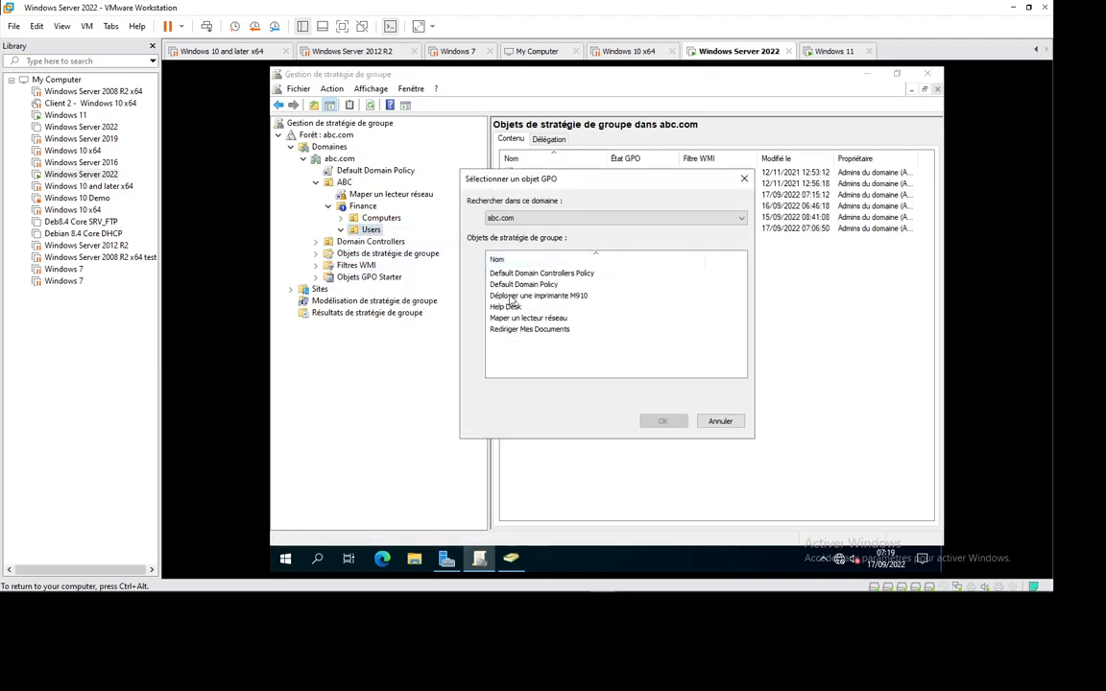
click(537, 295)
click(662, 421)
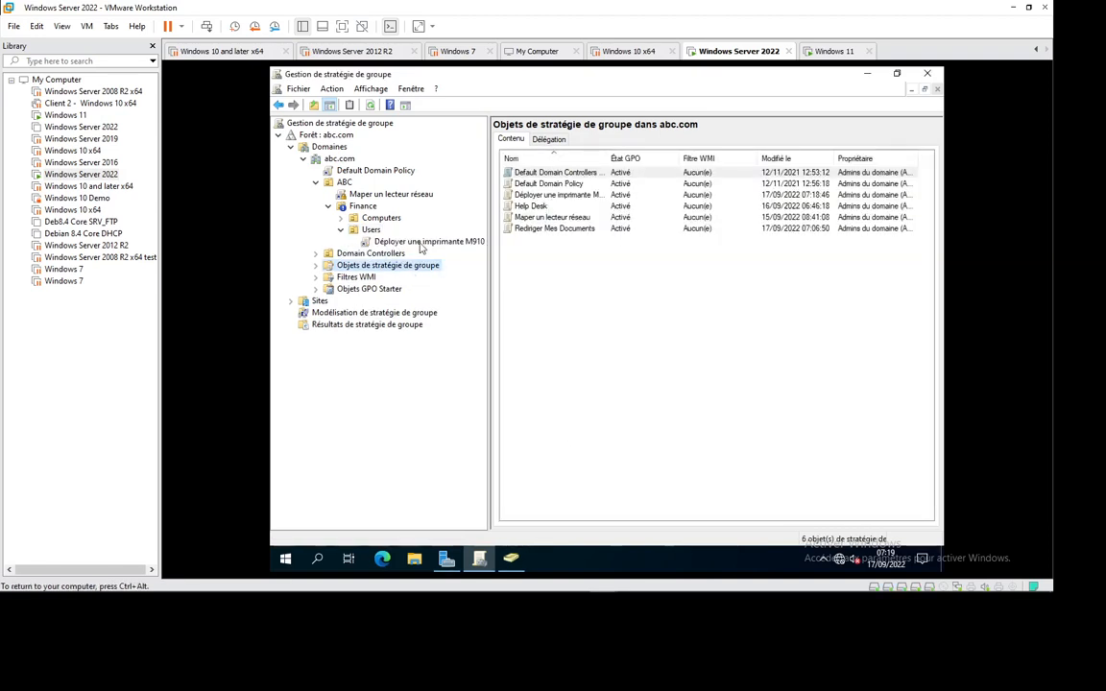
Switch to the Windows 11 virtual machine, open a command prompt and run gpupdate/force
click(833, 51)
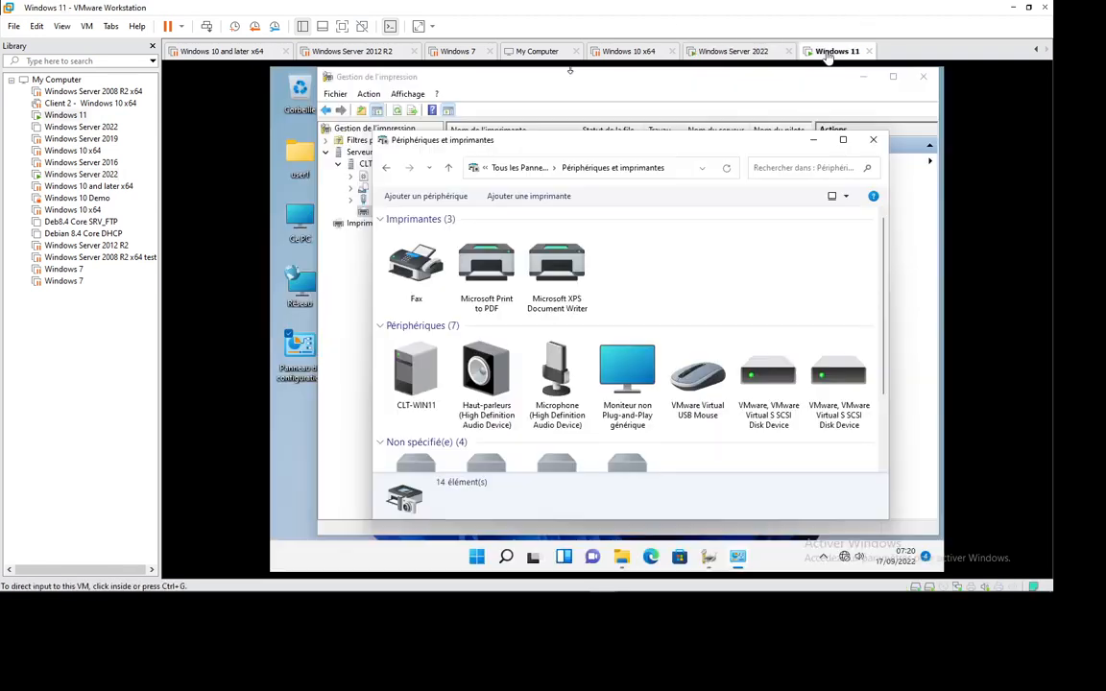
click(711, 271)
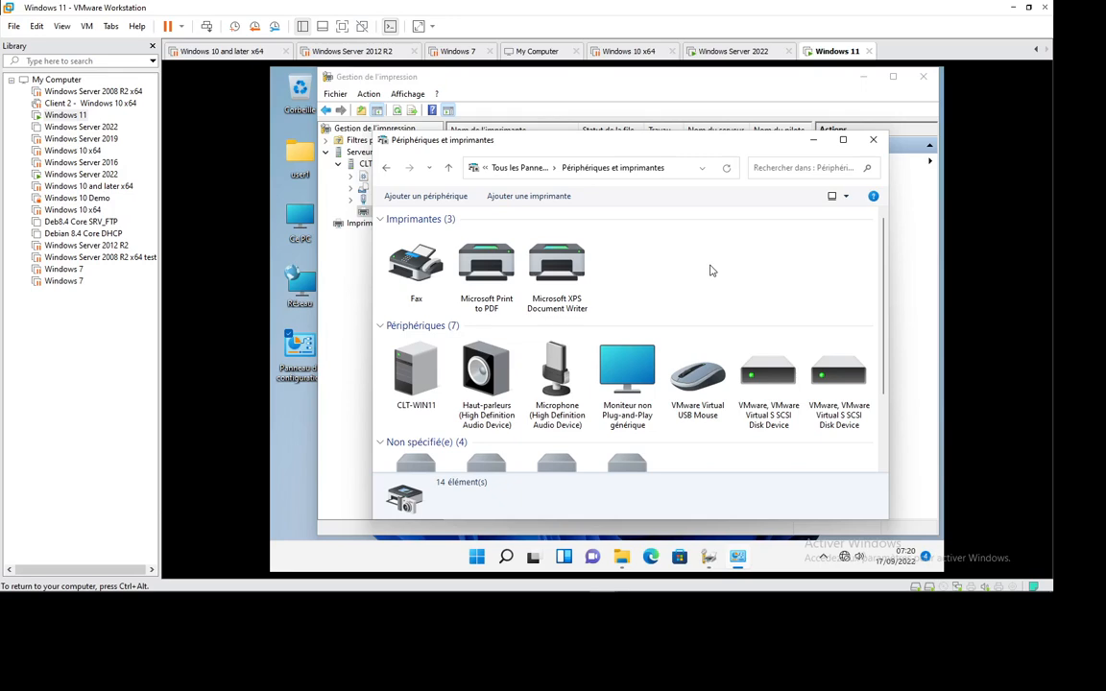
key(super+r)
text(cmd)
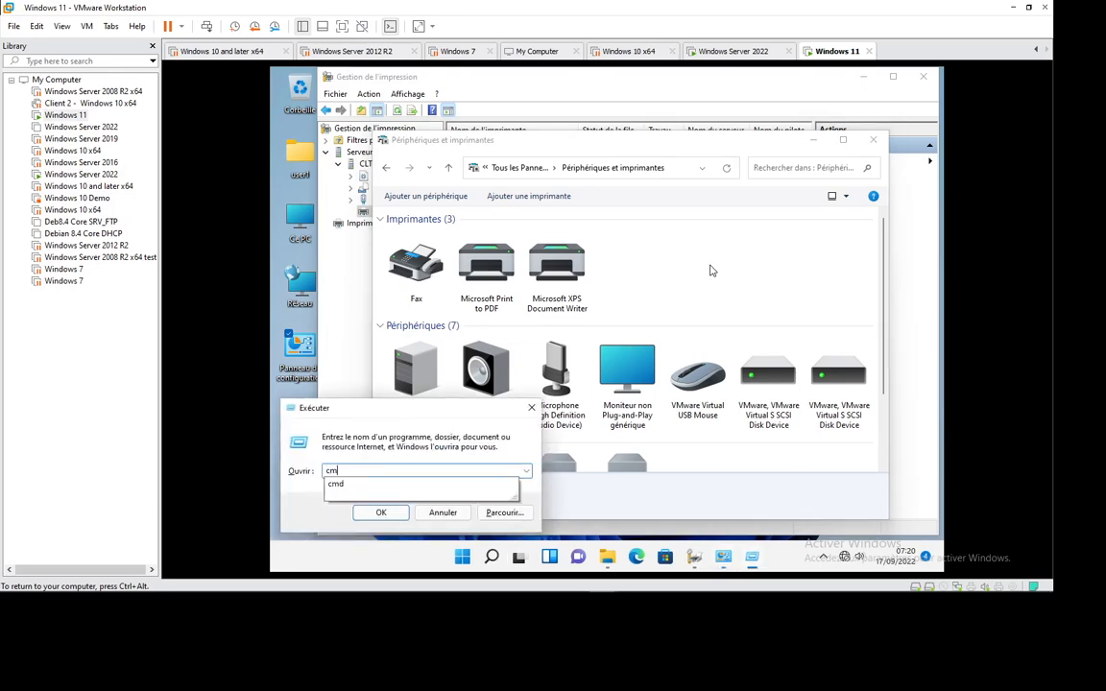
key(Return)
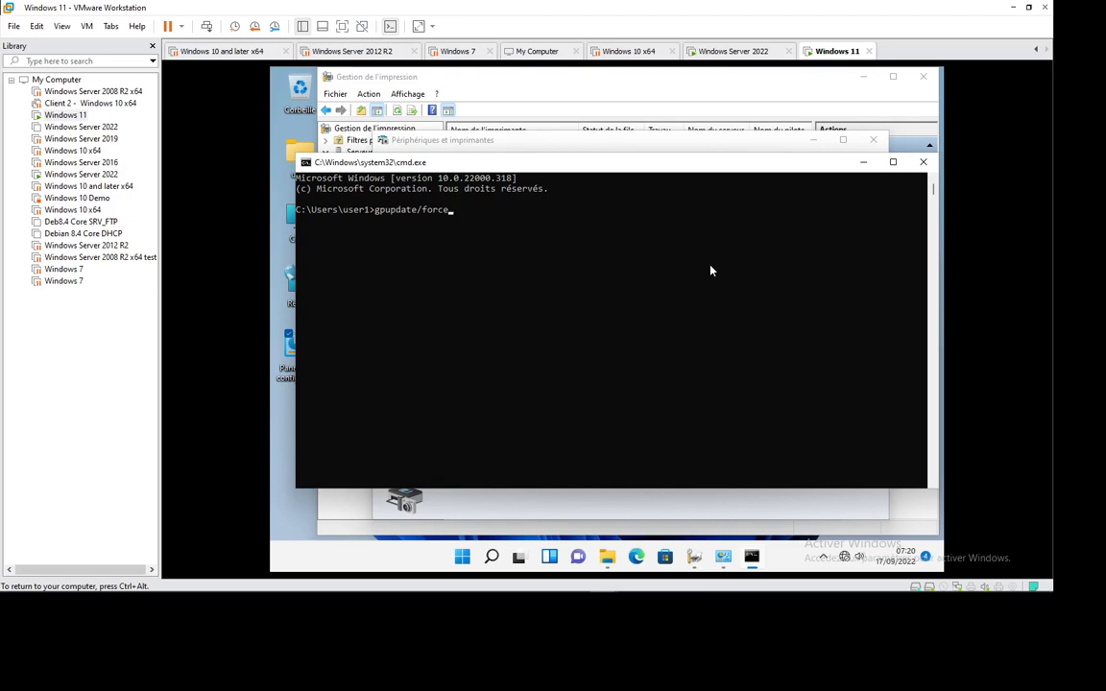
key(Return)
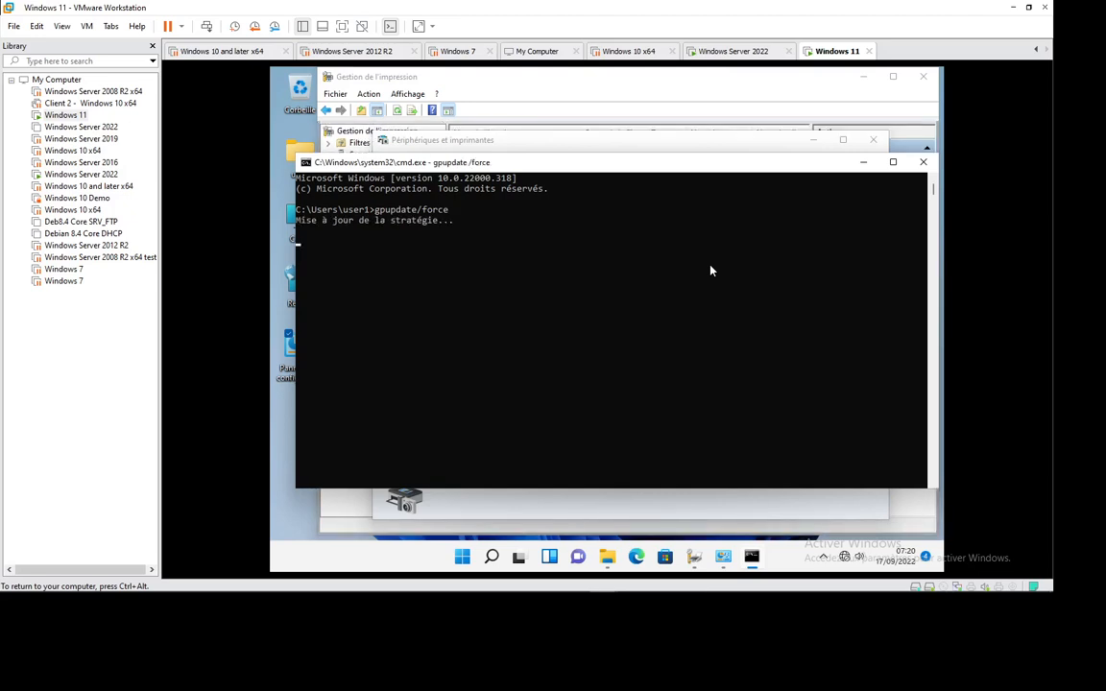
Refresh the Périphériques et imprimantes window and select the deployed printer M910 sur dc4 to check its details
click(694, 150)
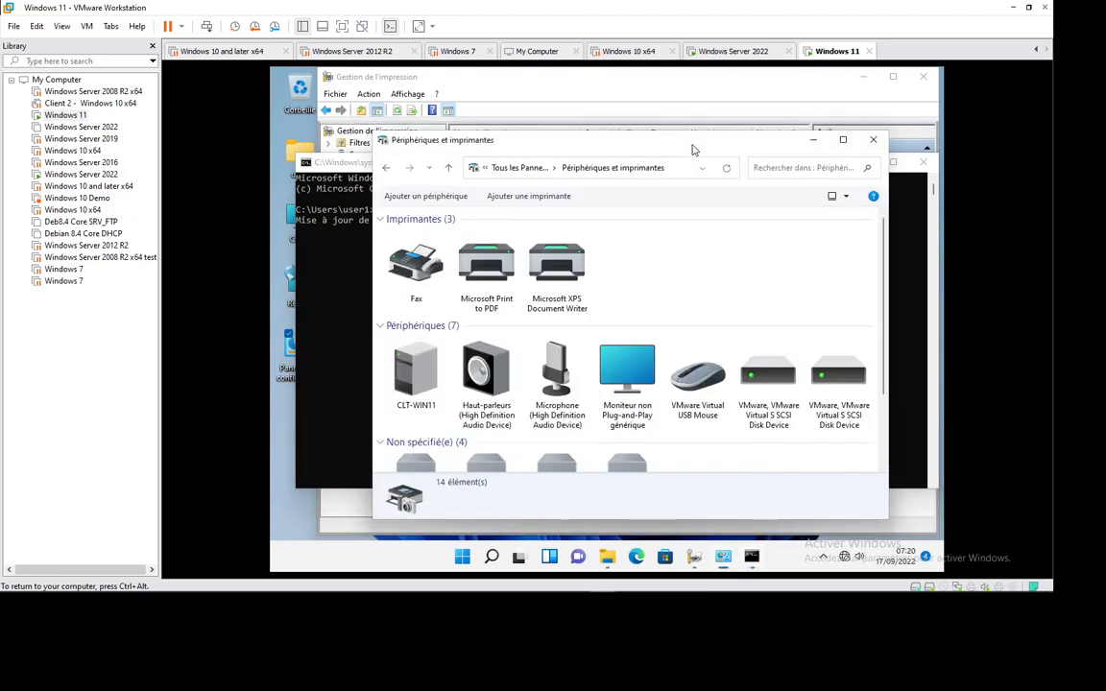
right_click(769, 296)
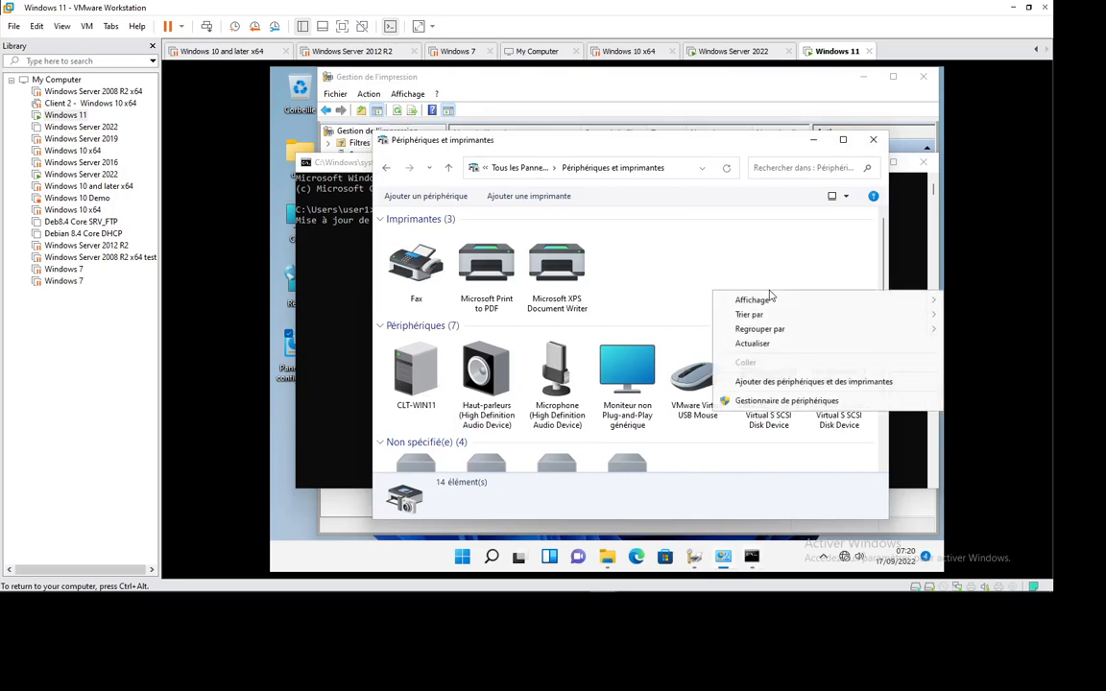
click(760, 348)
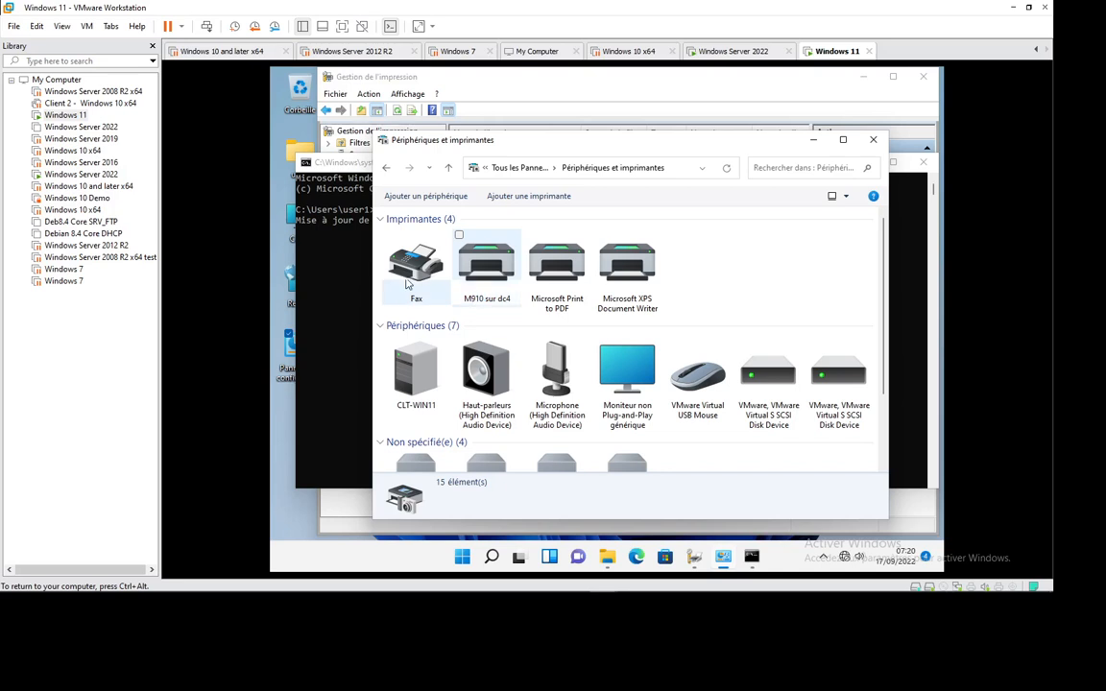
click(483, 283)
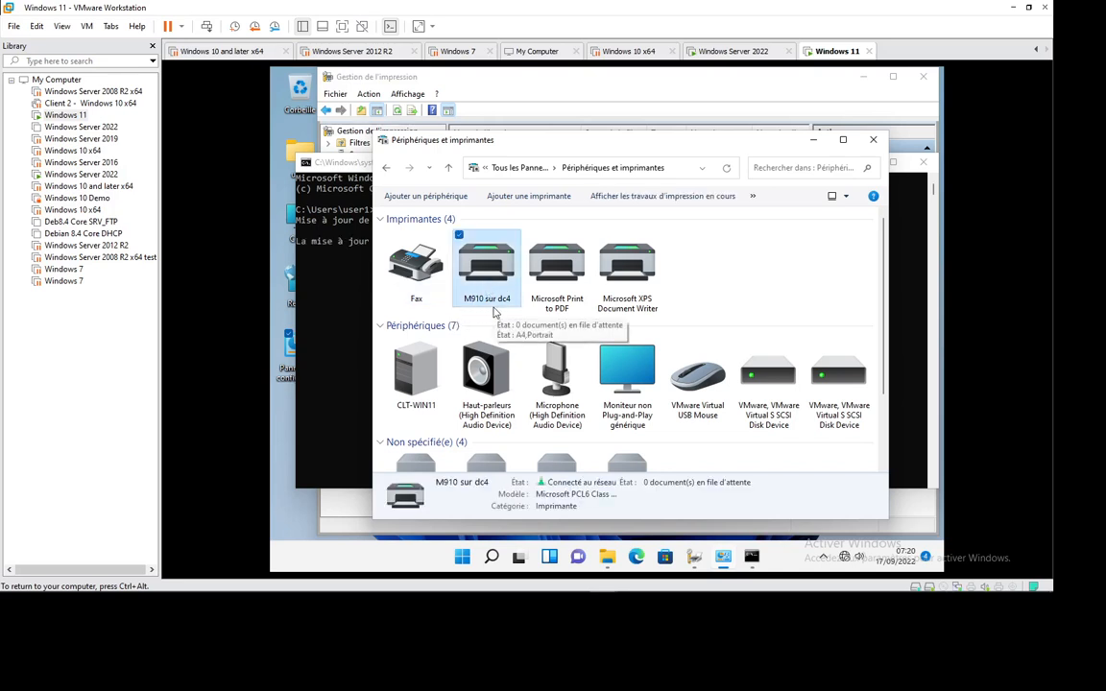
Create a new text document on the Windows 11 desktop with its default name and open it
click(300, 507)
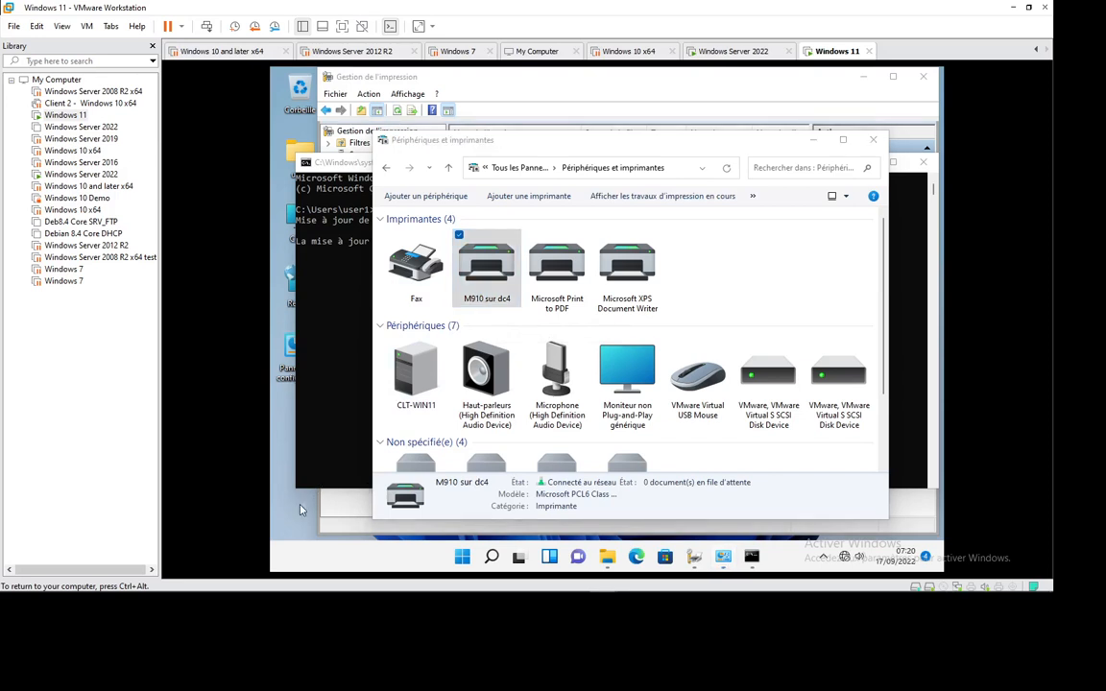
right_click(299, 510)
mouse_move(428, 421)
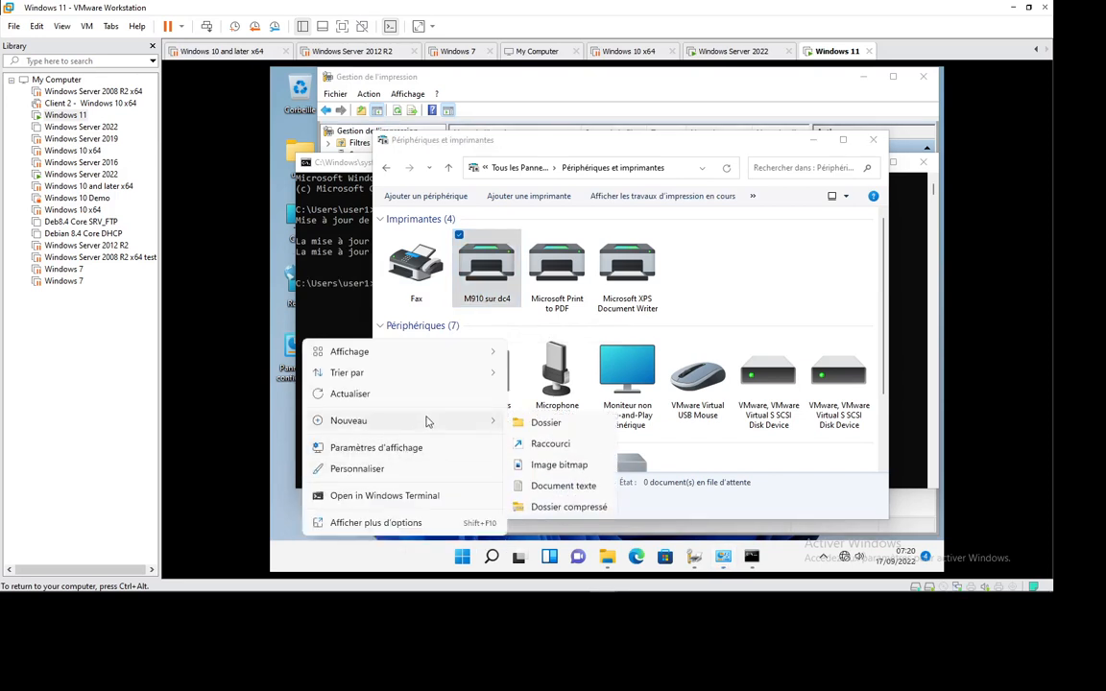
click(543, 486)
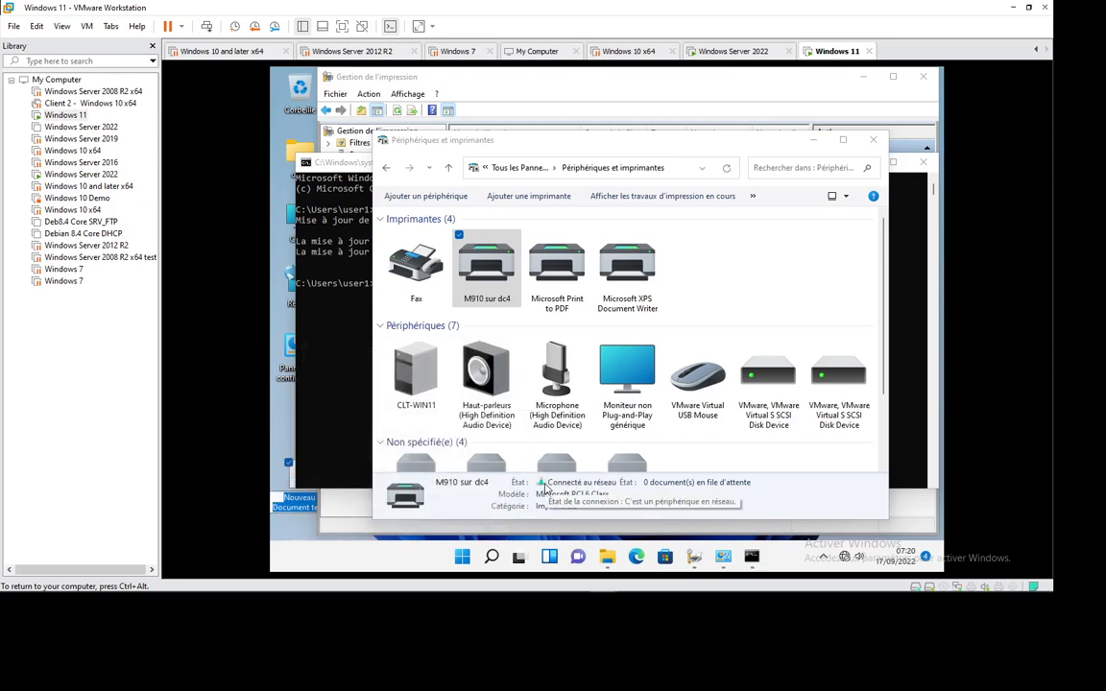
key(Return)
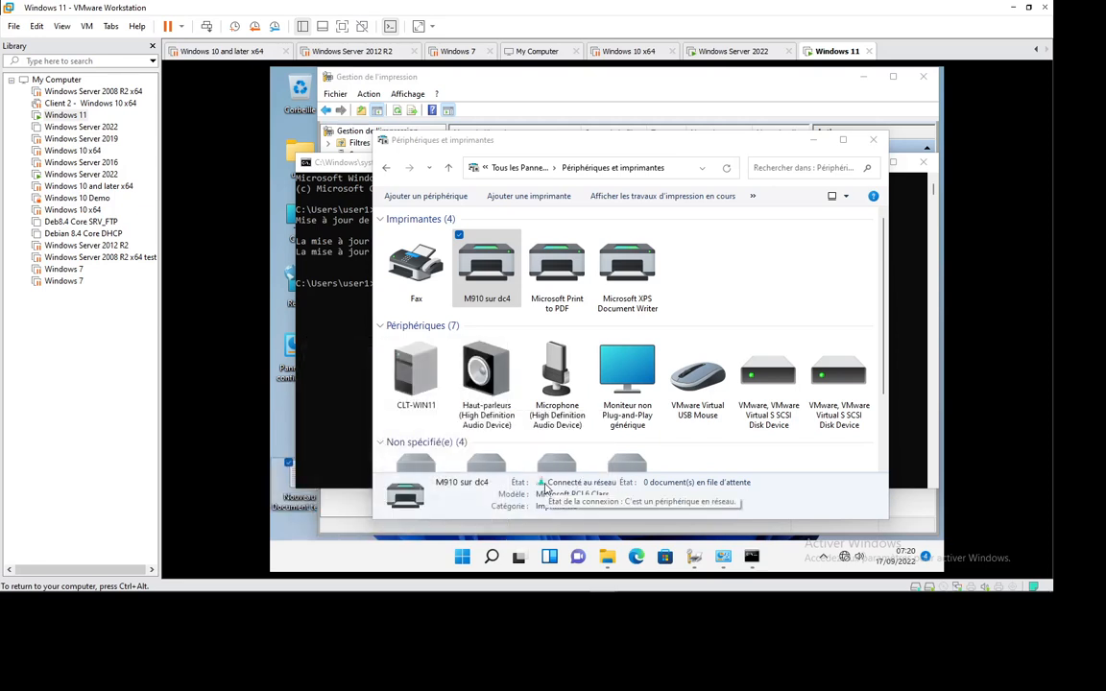
key(Return)
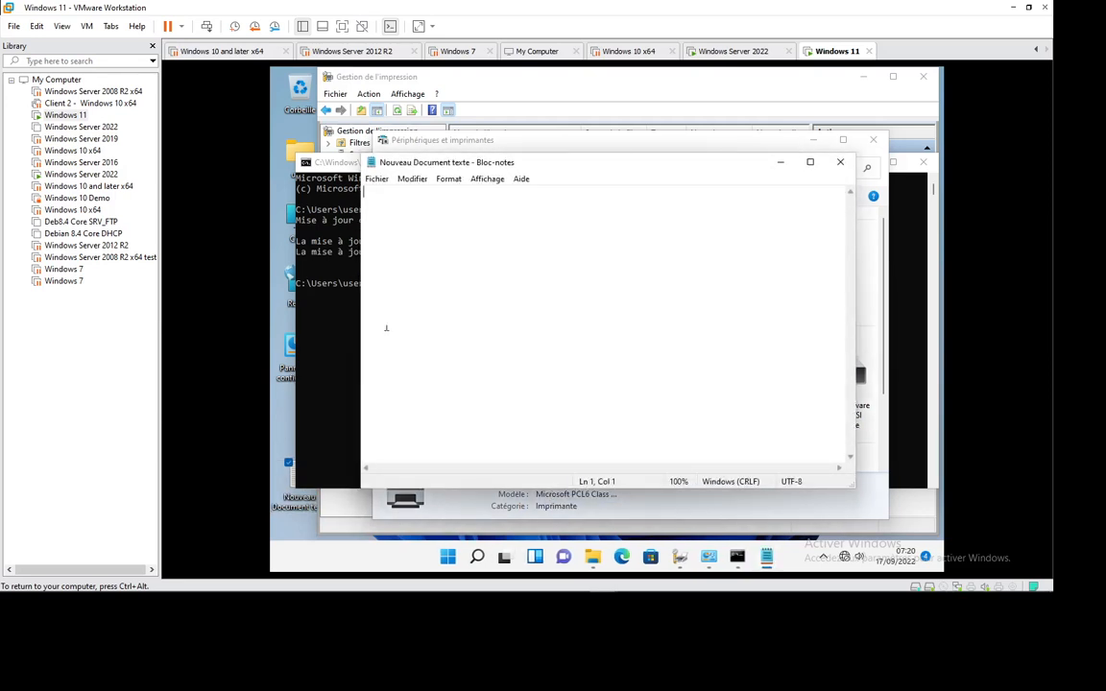
Write "Bonjour tout le monde !!!" in the new text document, save it and close it
text(Bon)
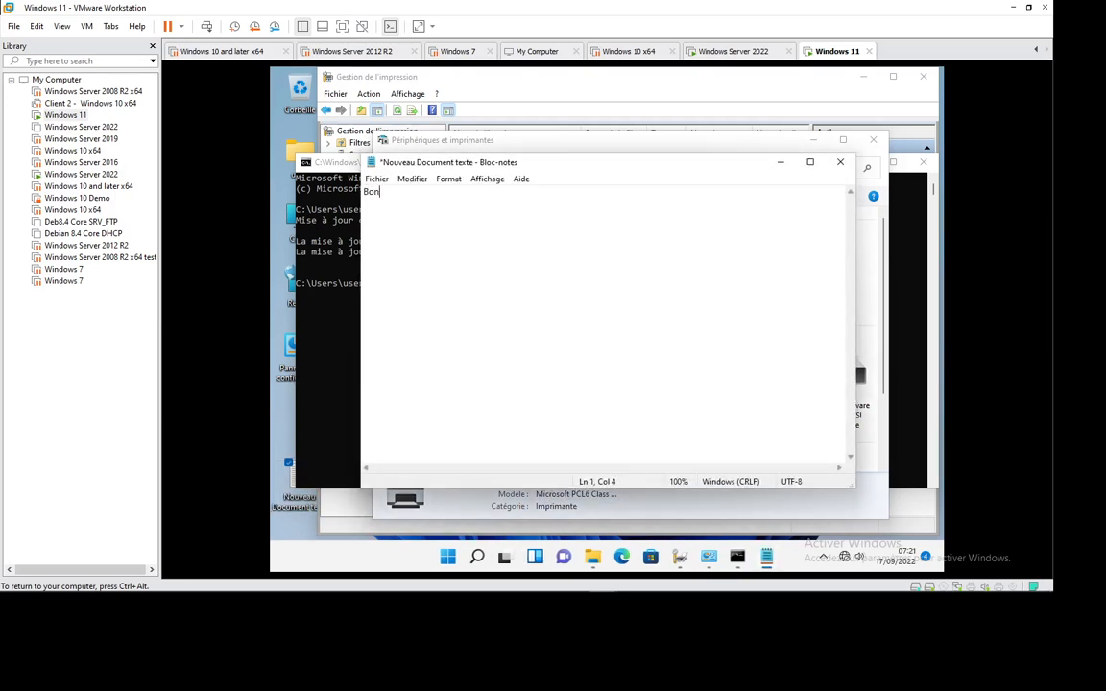
text(jour tout le monde !!!)
key(ctrl+s)
click(840, 162)
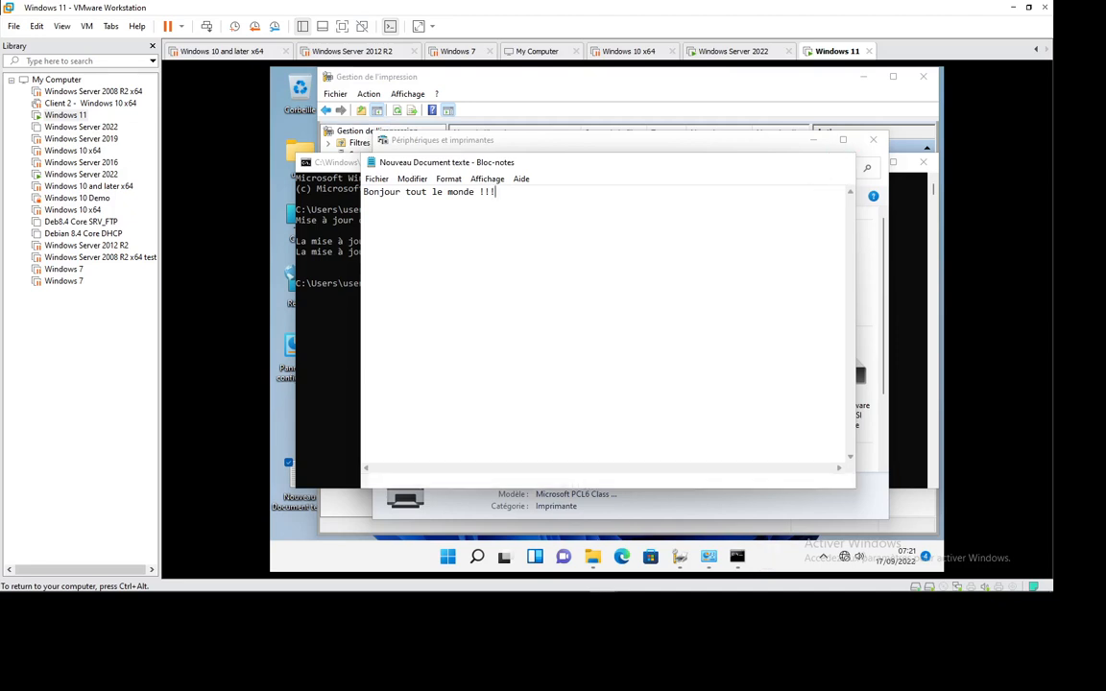
Rename the new text document on the desktop as Test
click(301, 506)
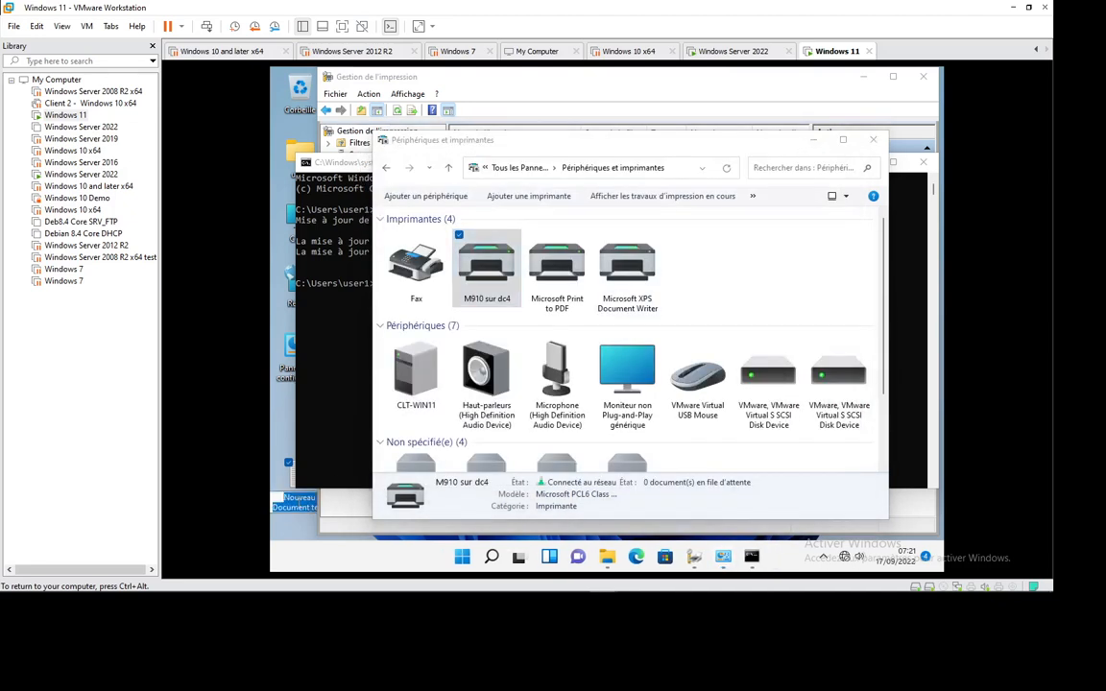
text(Test)
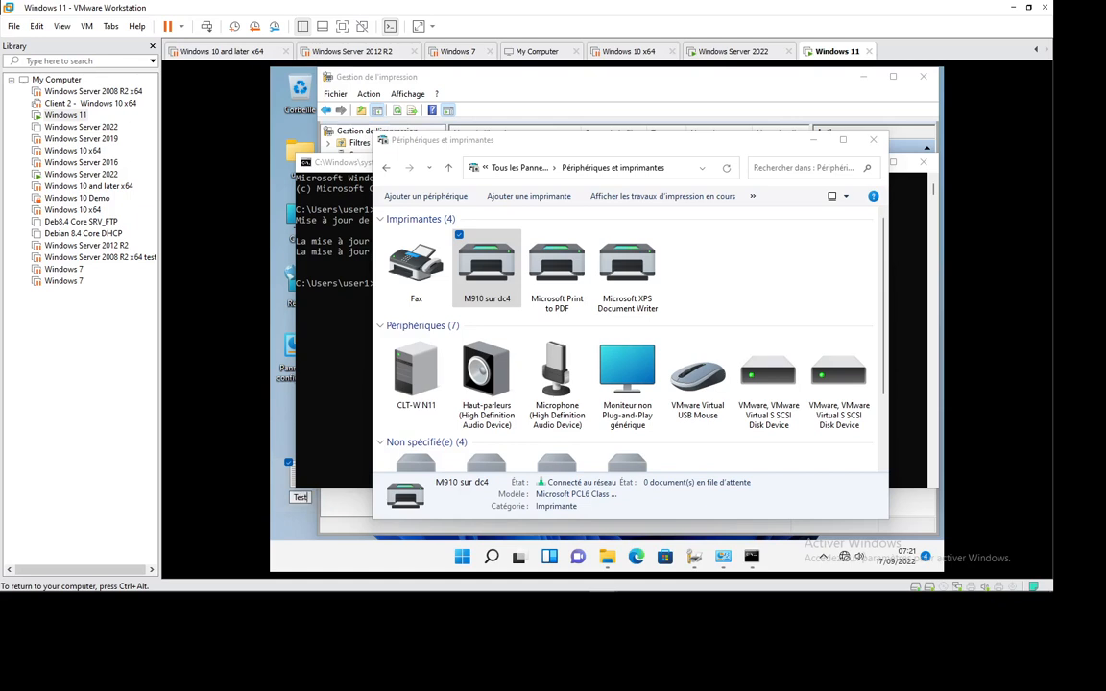
key(Return)
click(296, 487)
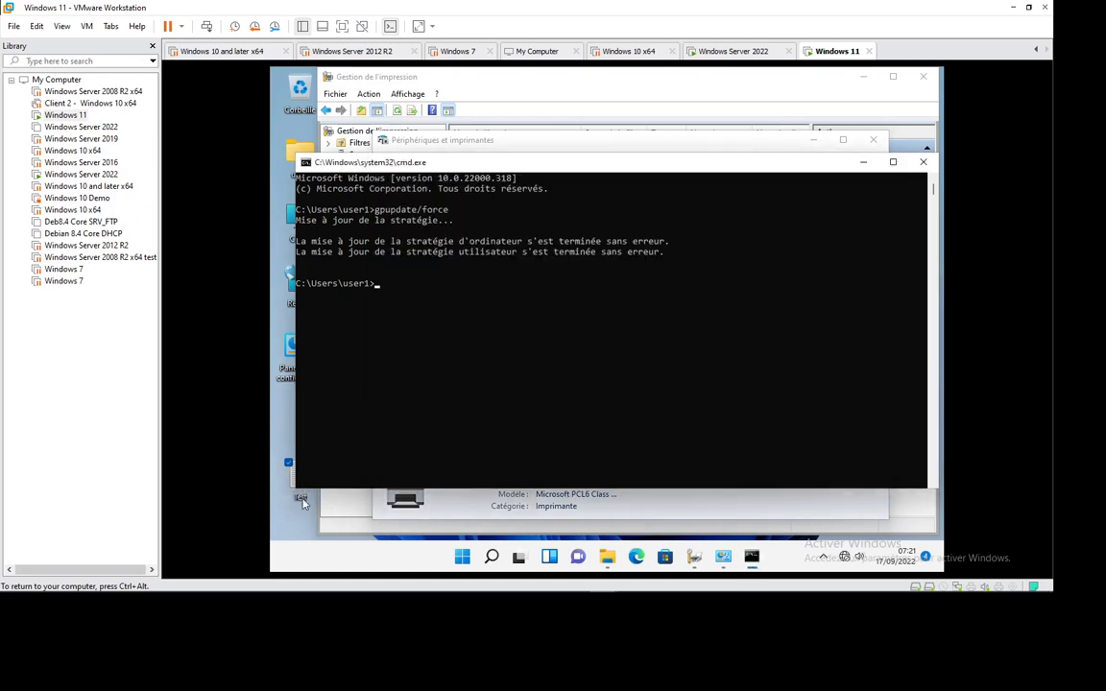
Open the Test document and print it on the printer M910 sur dc4
double_click(302, 501)
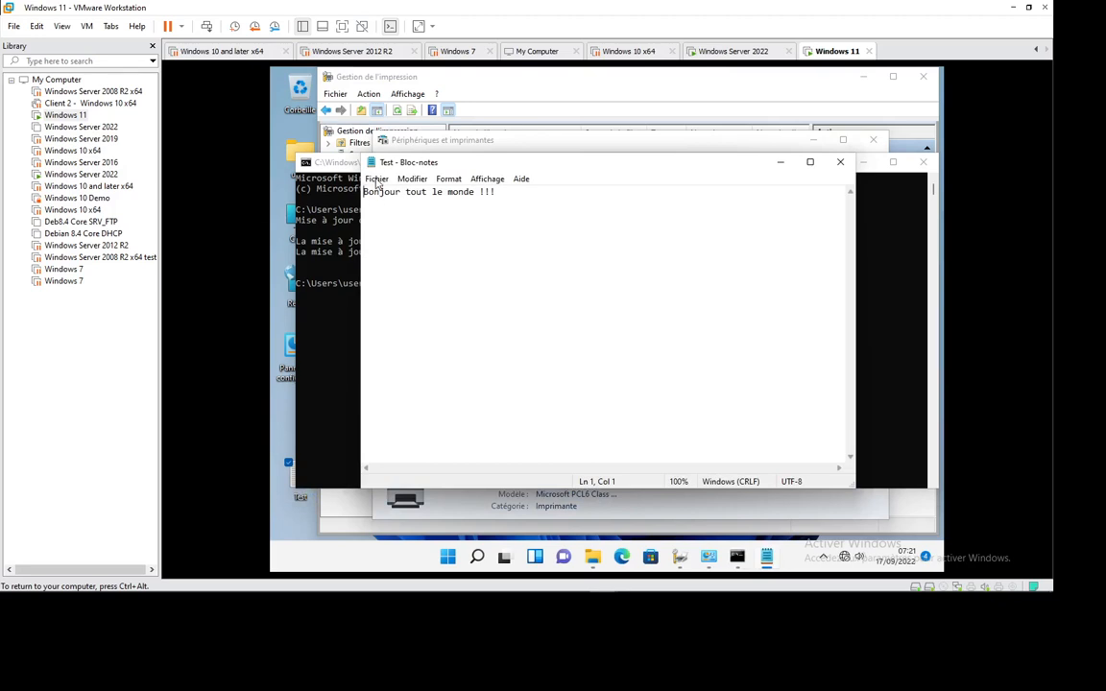
click(377, 179)
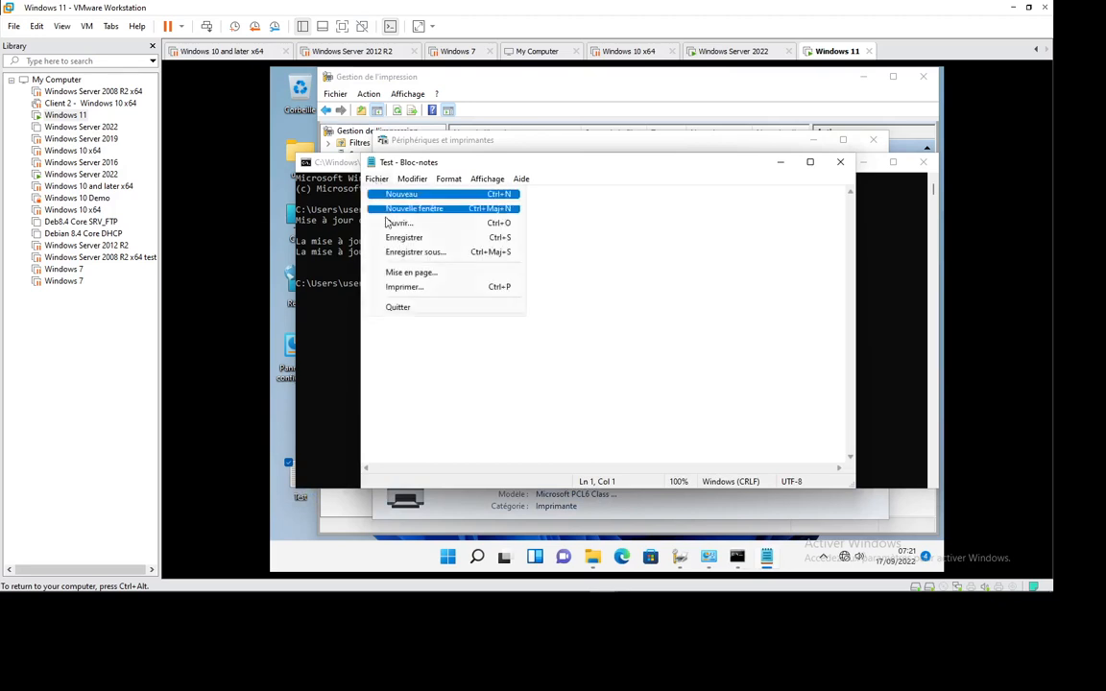
click(428, 288)
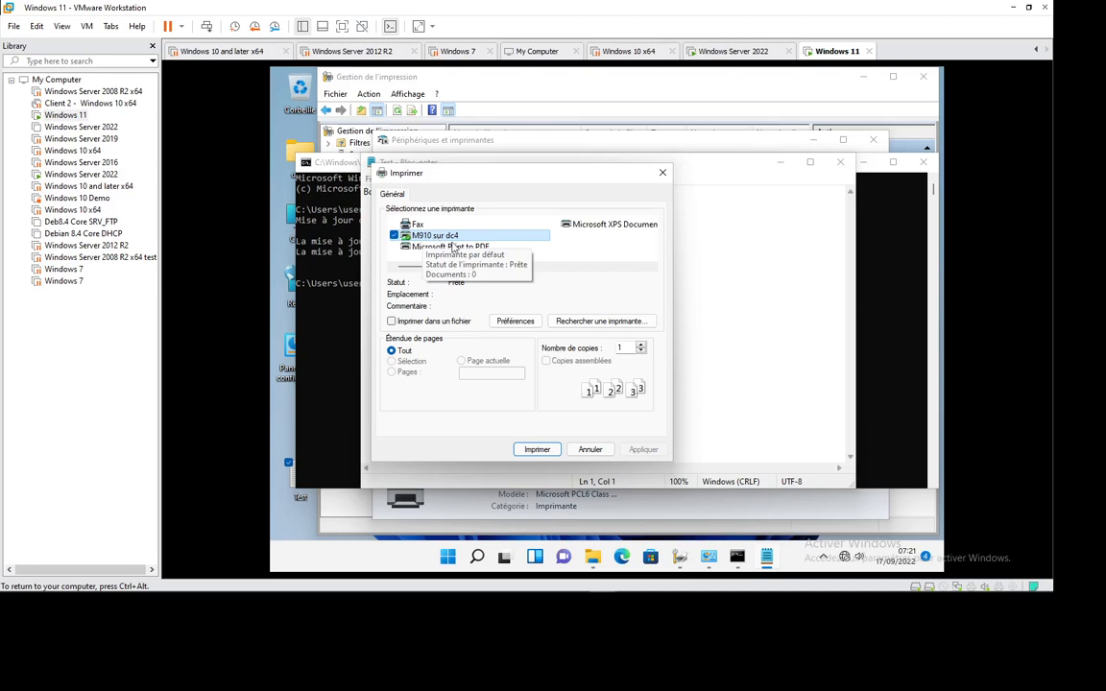
click(541, 455)
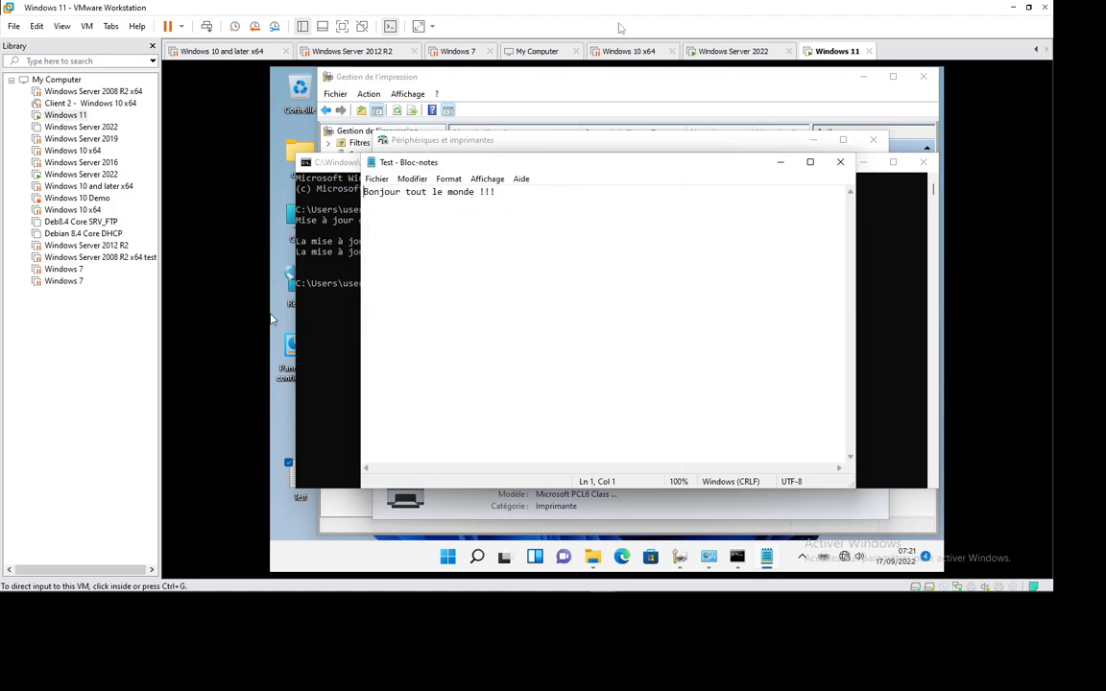
Switch to the Windows Server 2022 virtual machine and open Périphériques et imprimantes from the Panneau de configuration
click(735, 51)
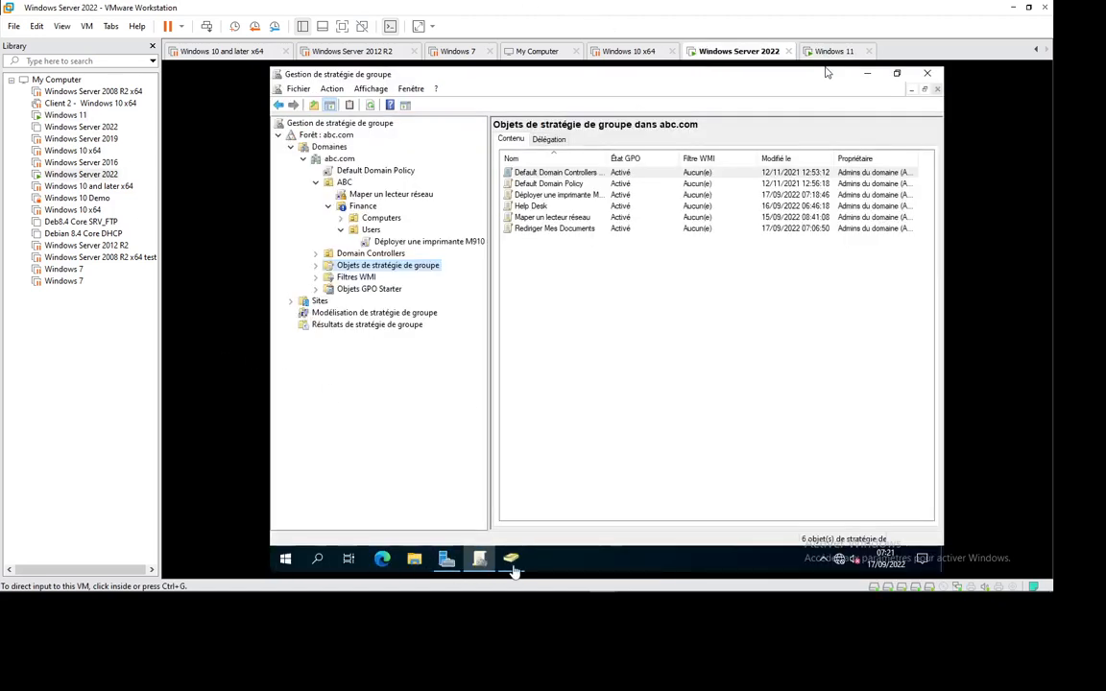
click(285, 559)
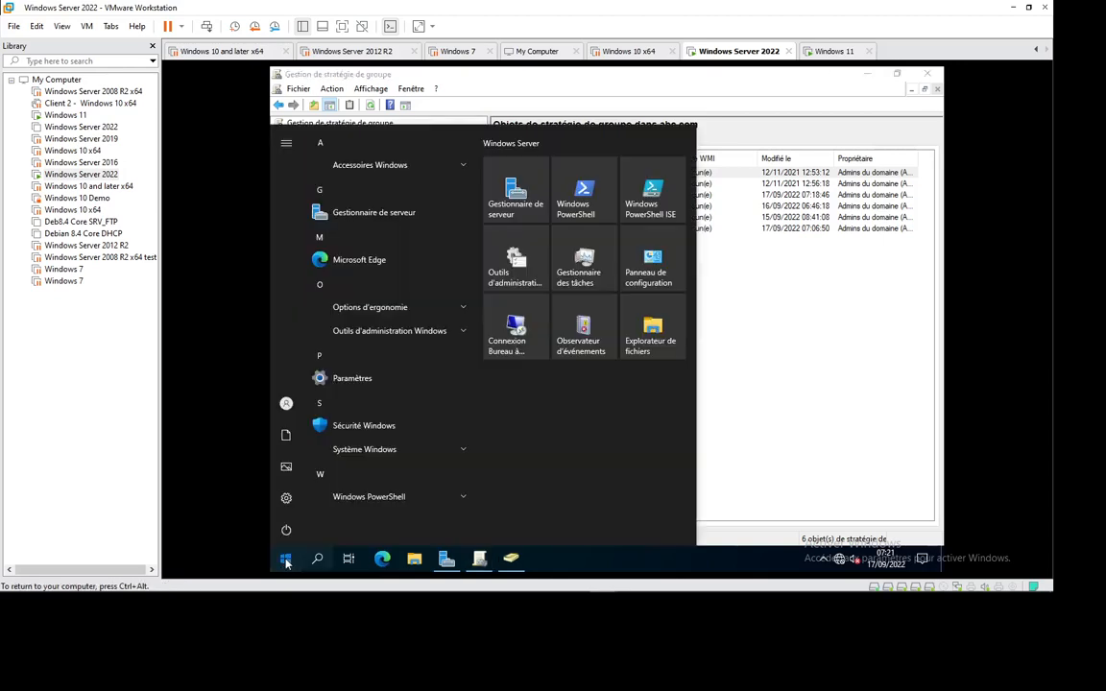
text(pa)
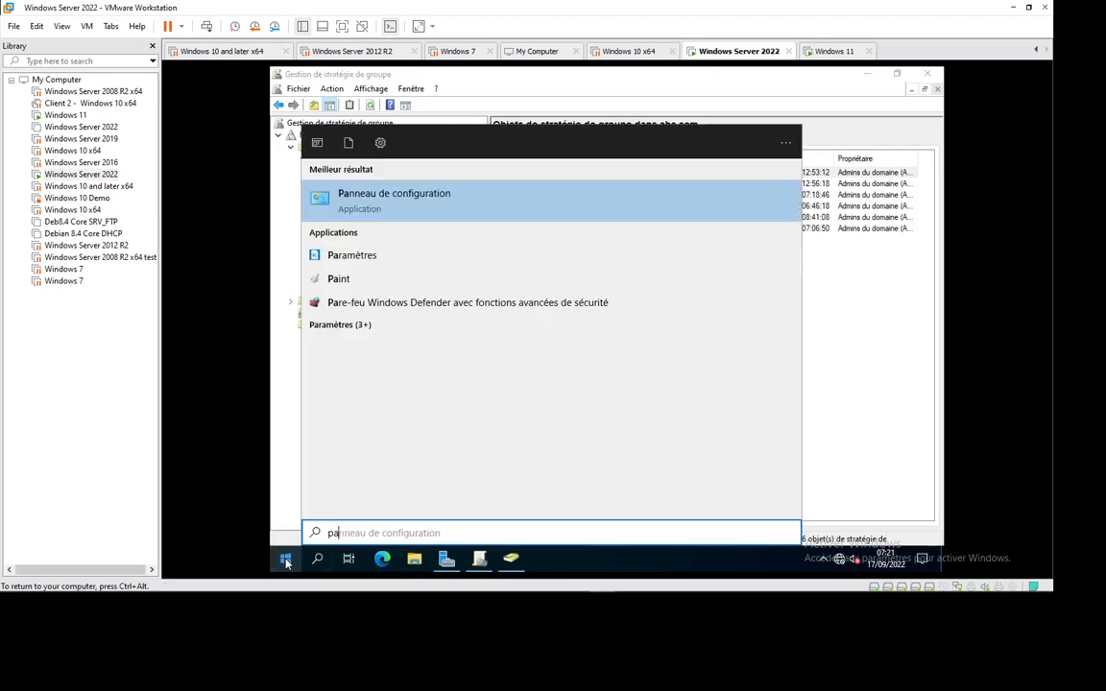
key(Return)
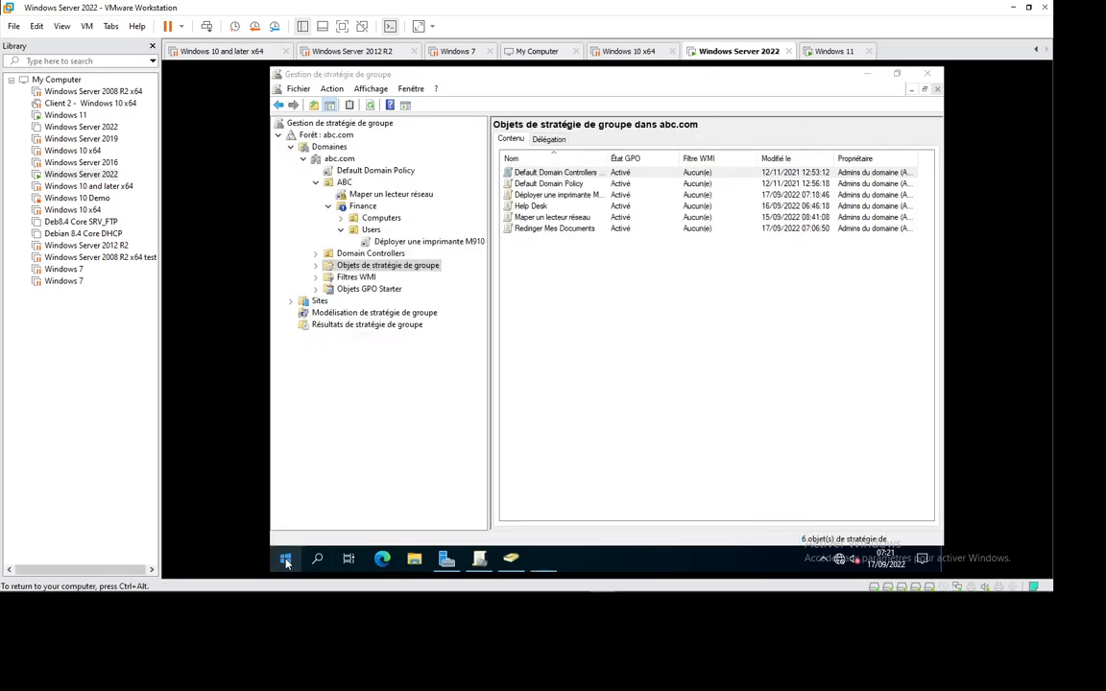
click(606, 458)
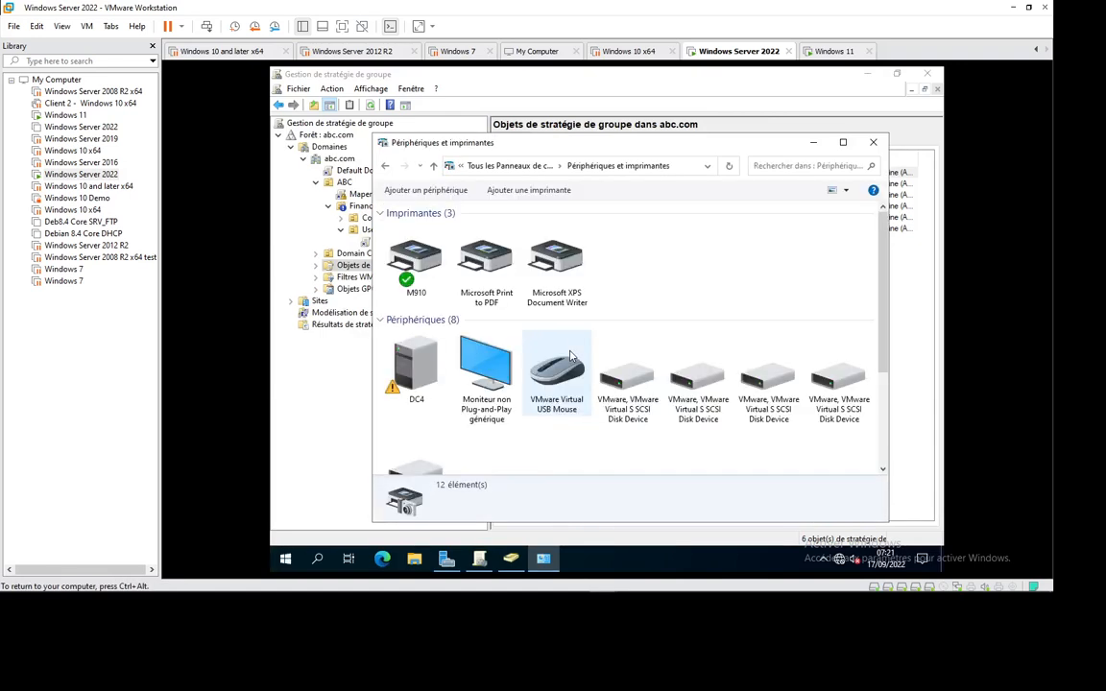
Open the M910 print queue, examine the Test job's status, owner, pages, size, submission time and port, and close the queue
click(420, 268)
double_click(420, 268)
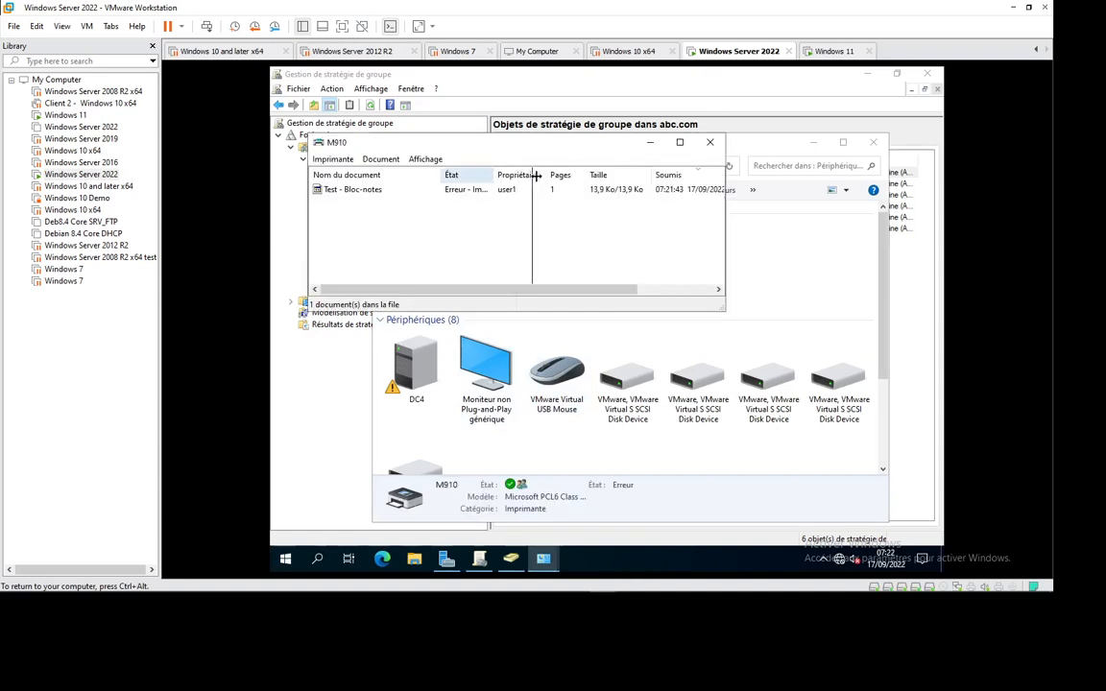
drag(493, 174, 533, 176)
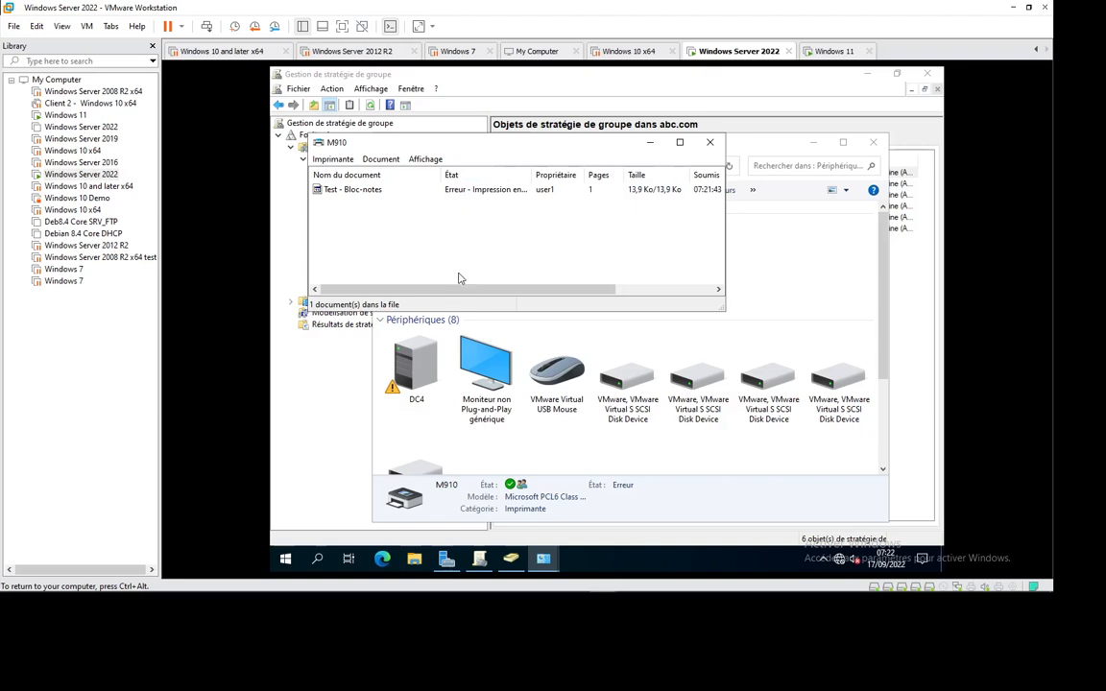
drag(452, 289, 517, 289)
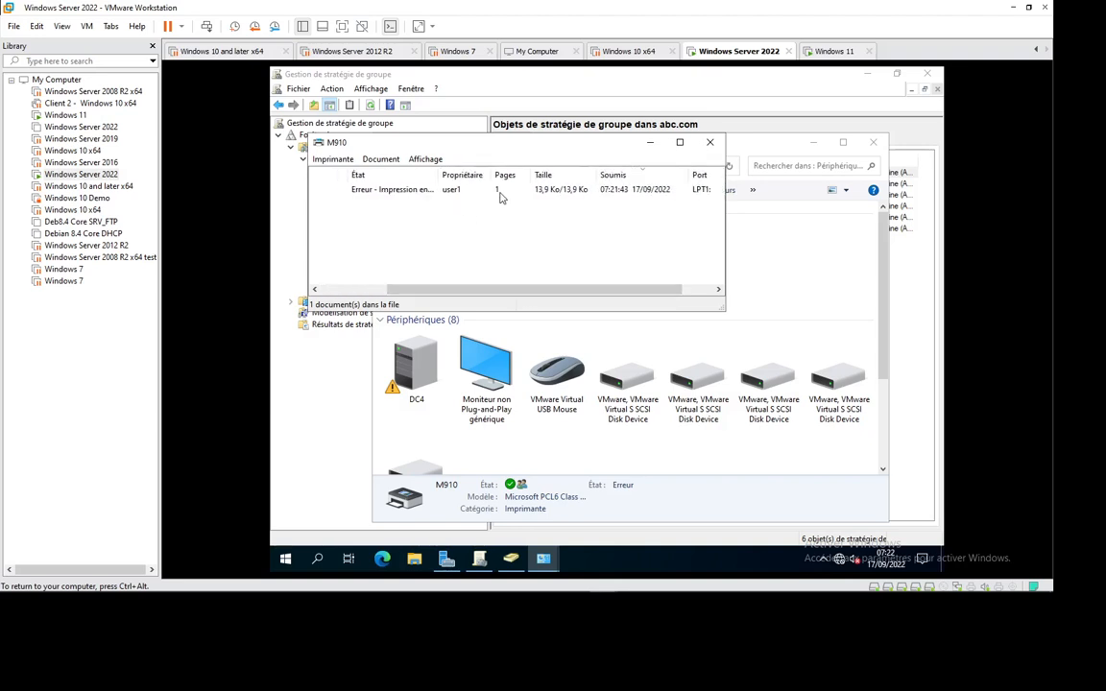
drag(563, 290, 594, 290)
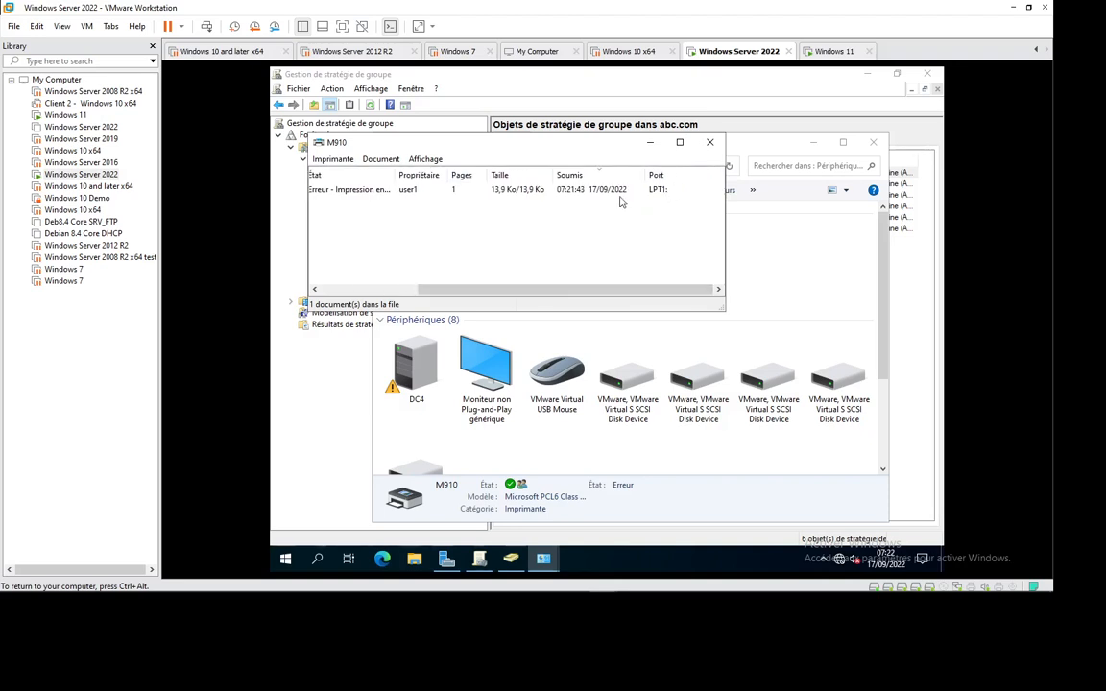
drag(581, 289, 389, 302)
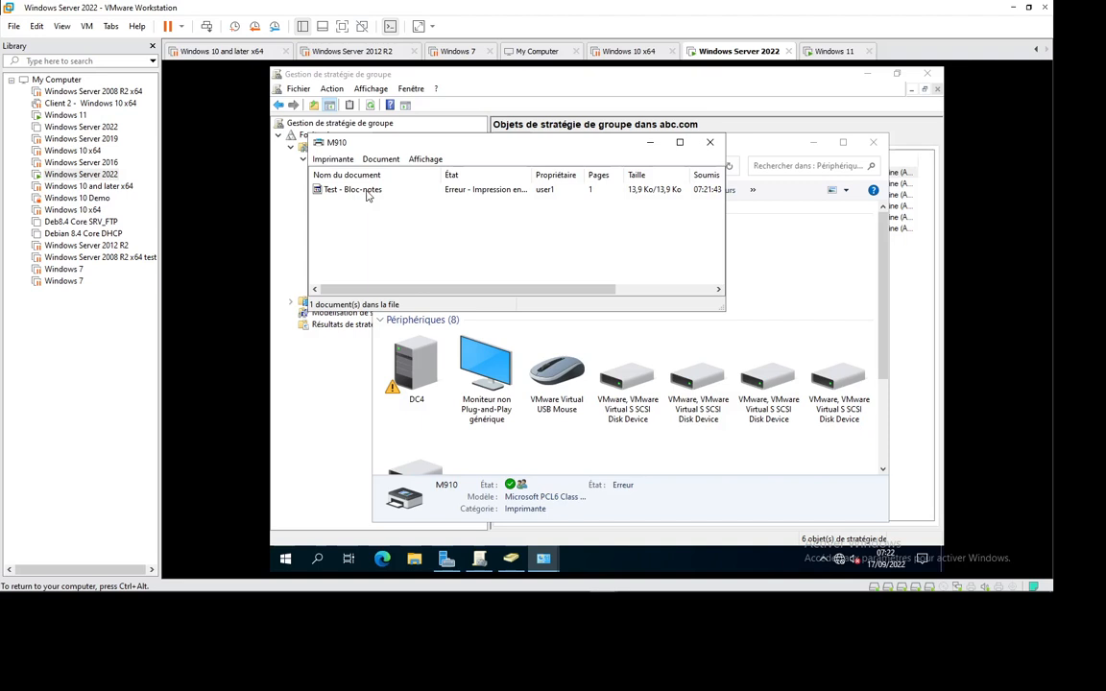
click(710, 142)
click(634, 256)
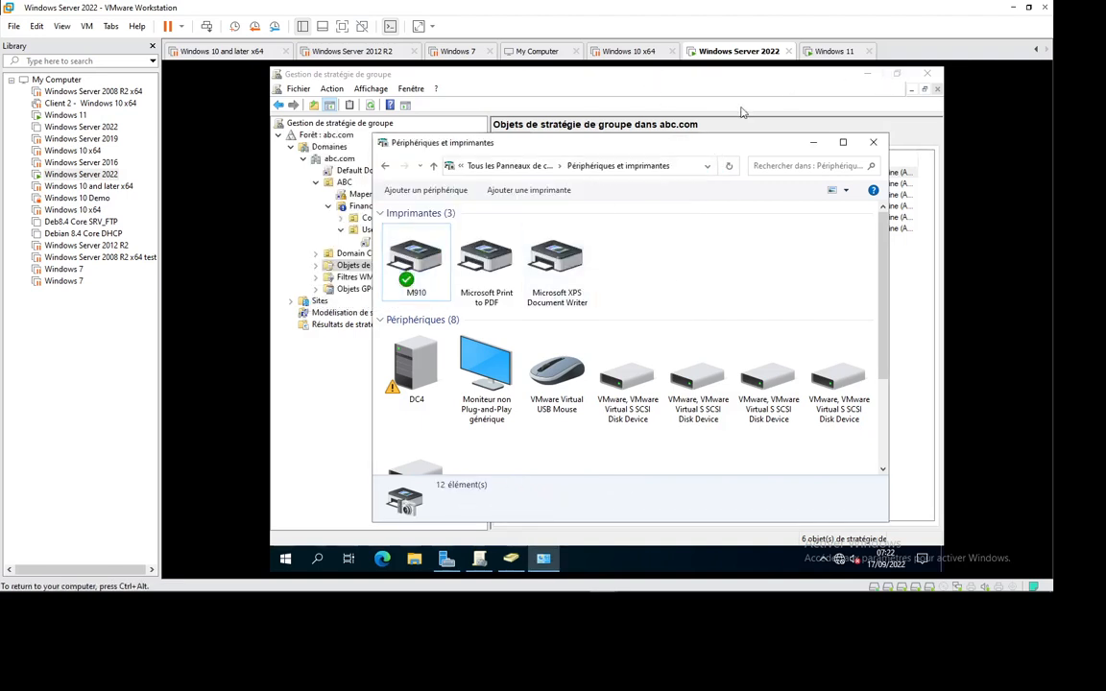
Close the Test document on the Windows 11 virtual machine and minimize Périphériques et imprimantes back on Windows Server 2022
click(824, 52)
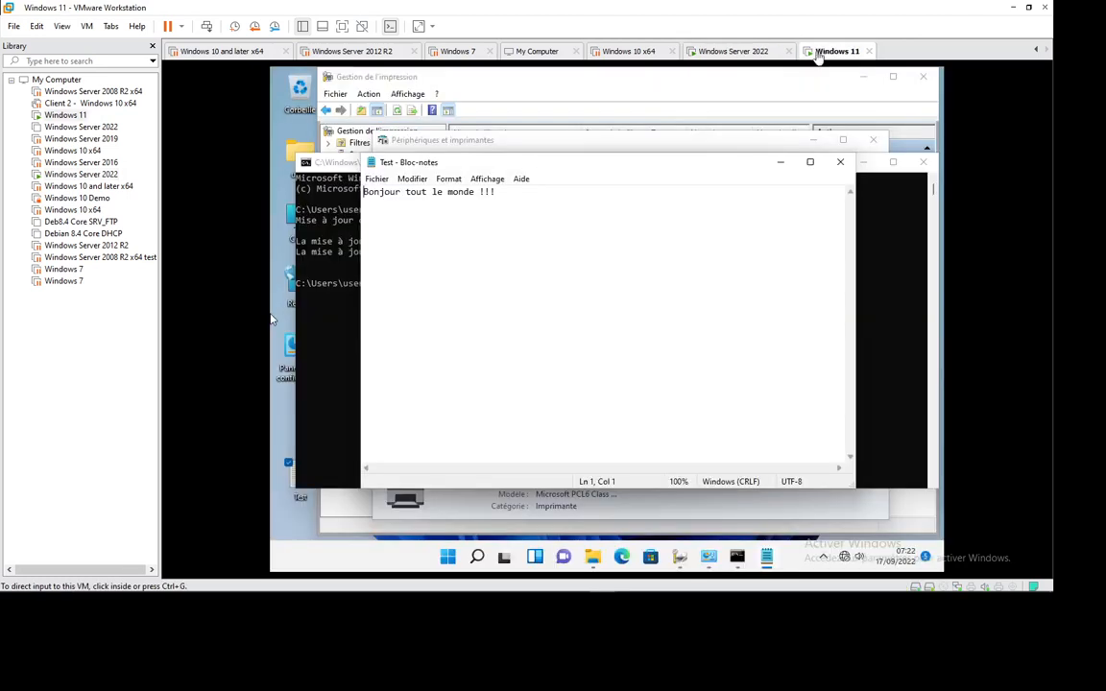
click(840, 161)
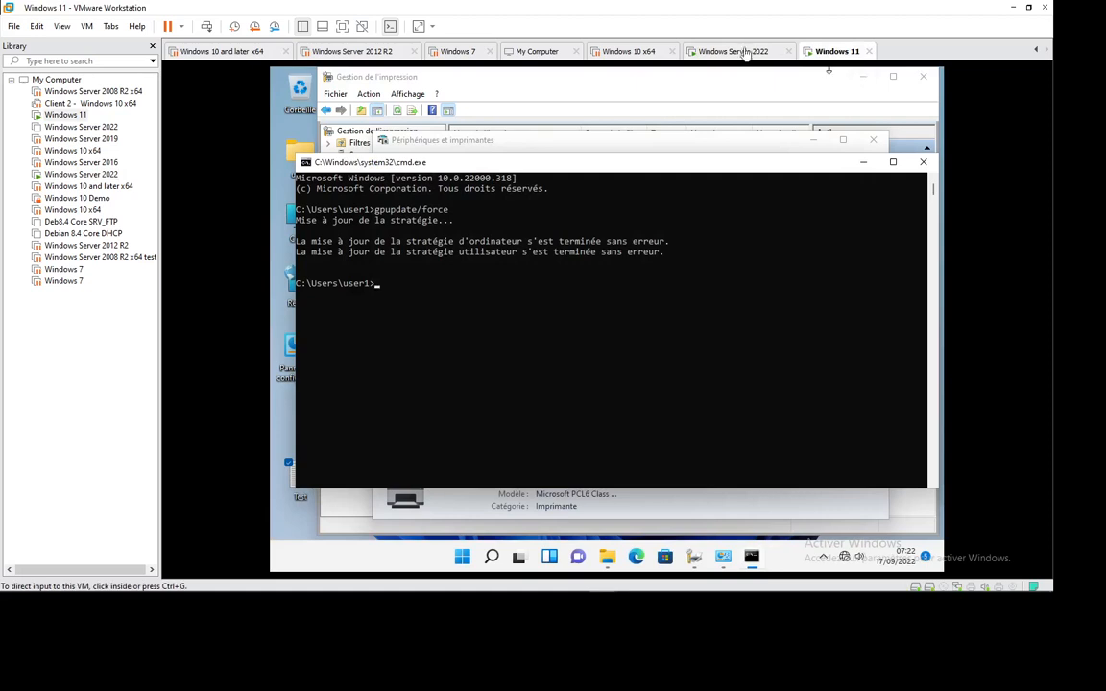
click(731, 51)
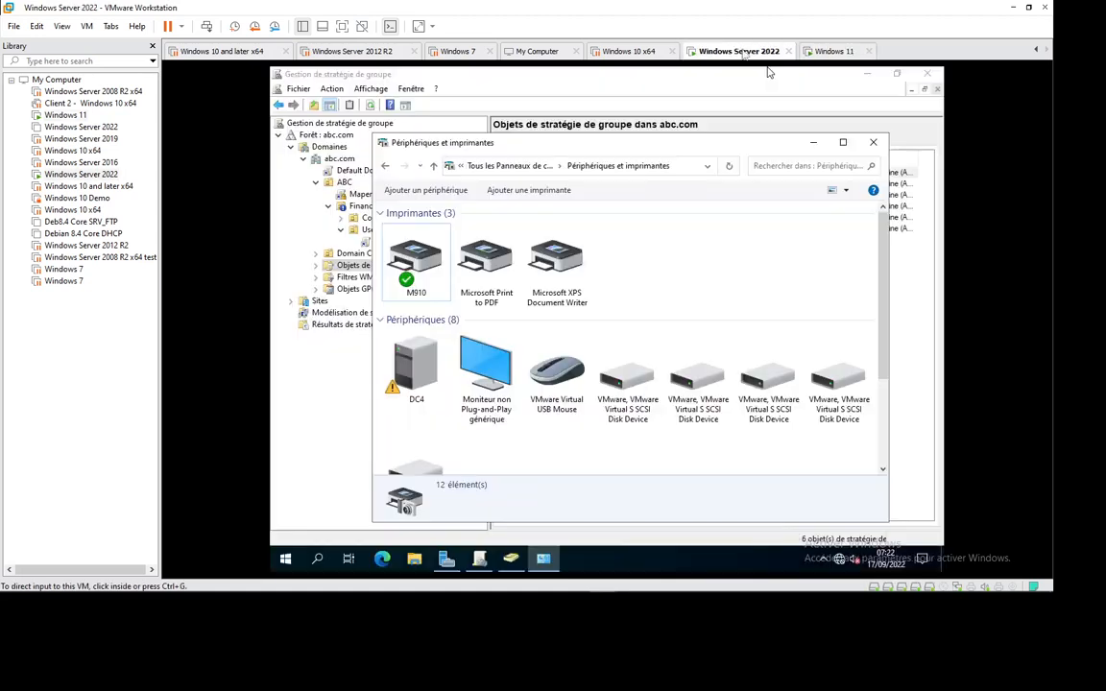
click(331, 406)
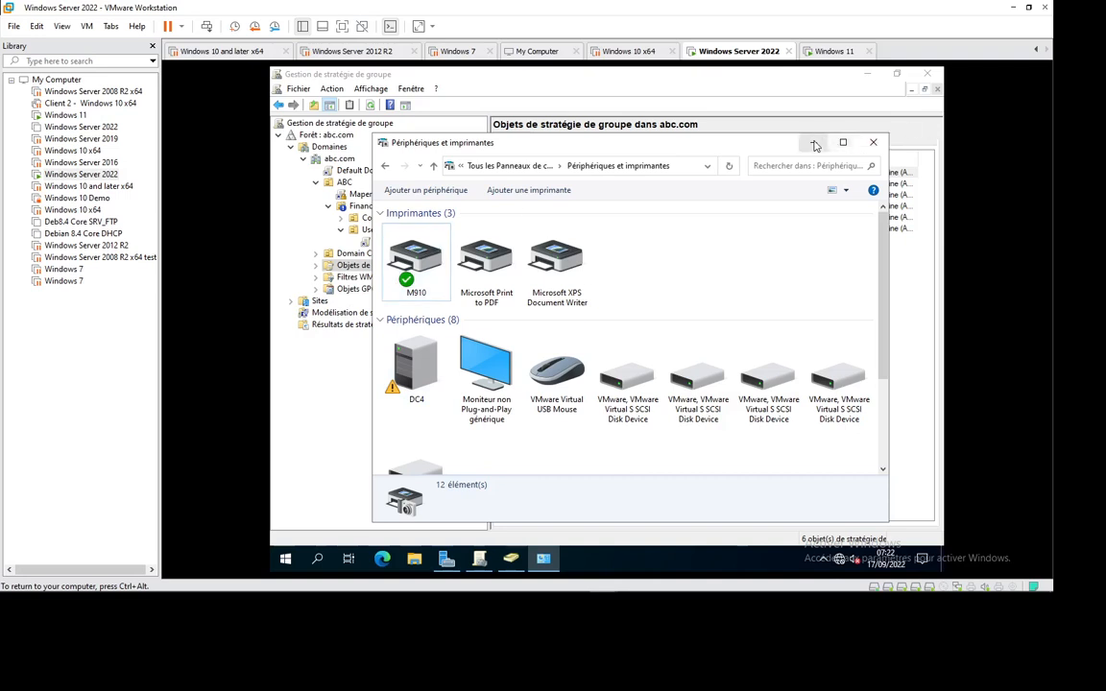
click(815, 145)
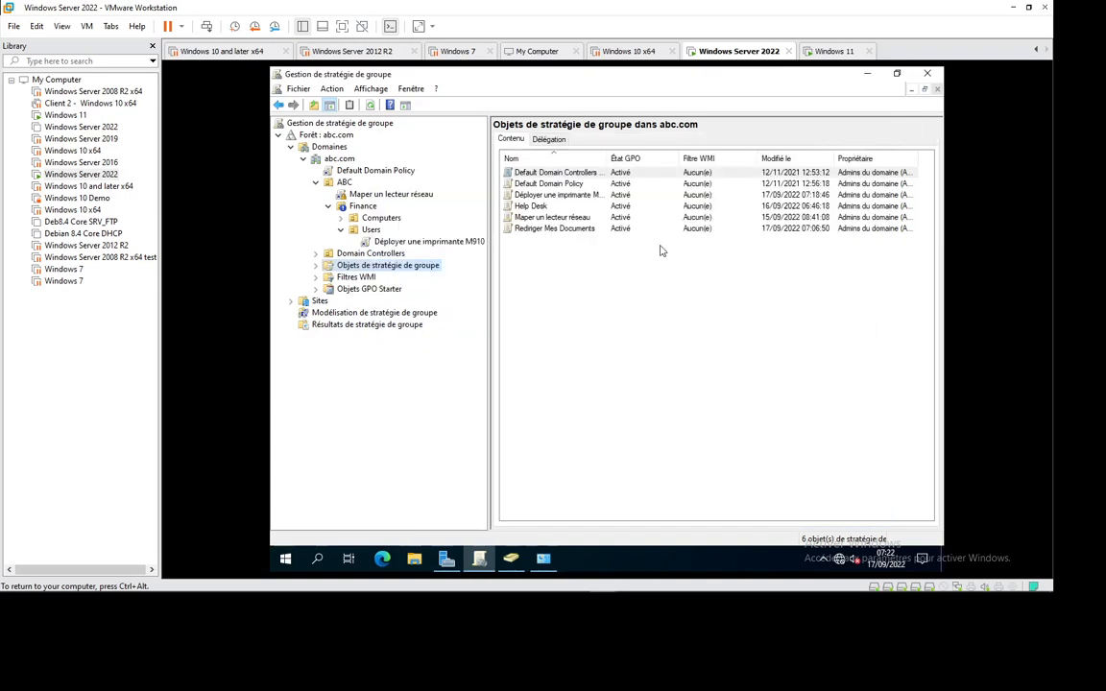
Open the GPO Déployer une imprimante M910 for editing and display the Imprimantes preferences under Configuration utilisateur
right_click(552, 196)
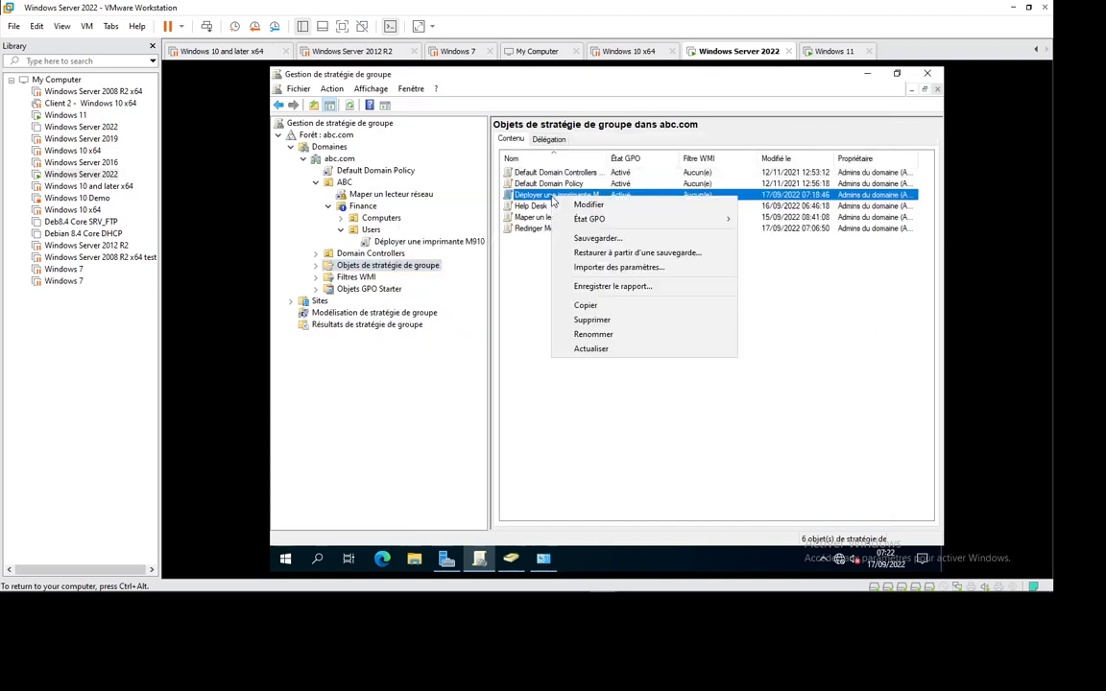
click(613, 205)
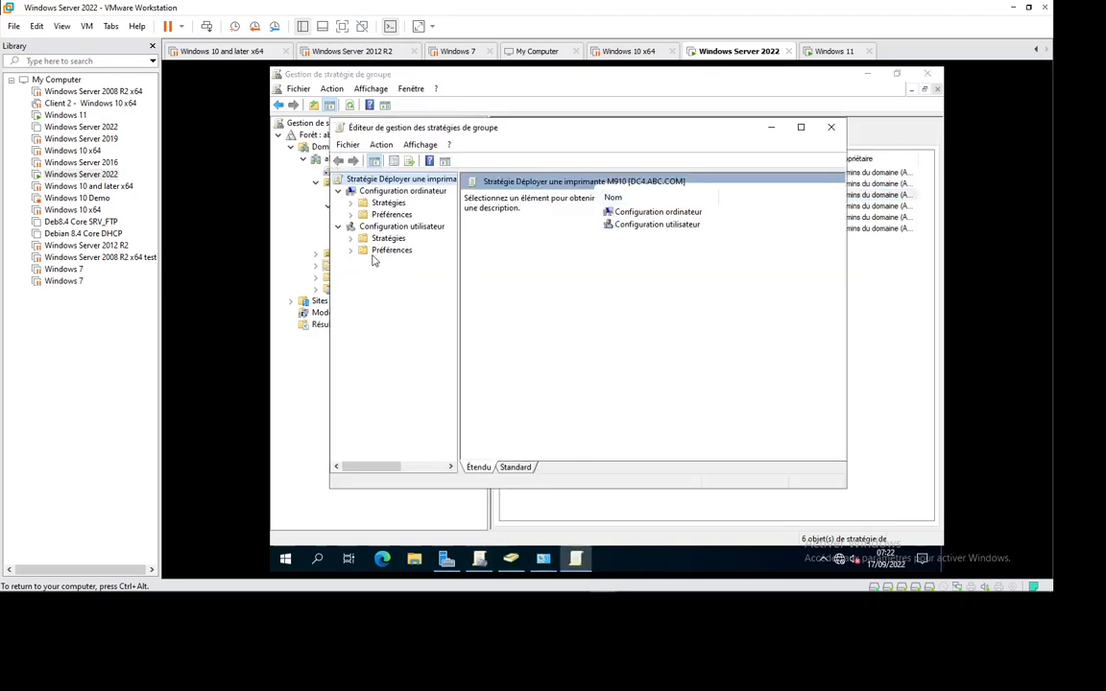
click(350, 251)
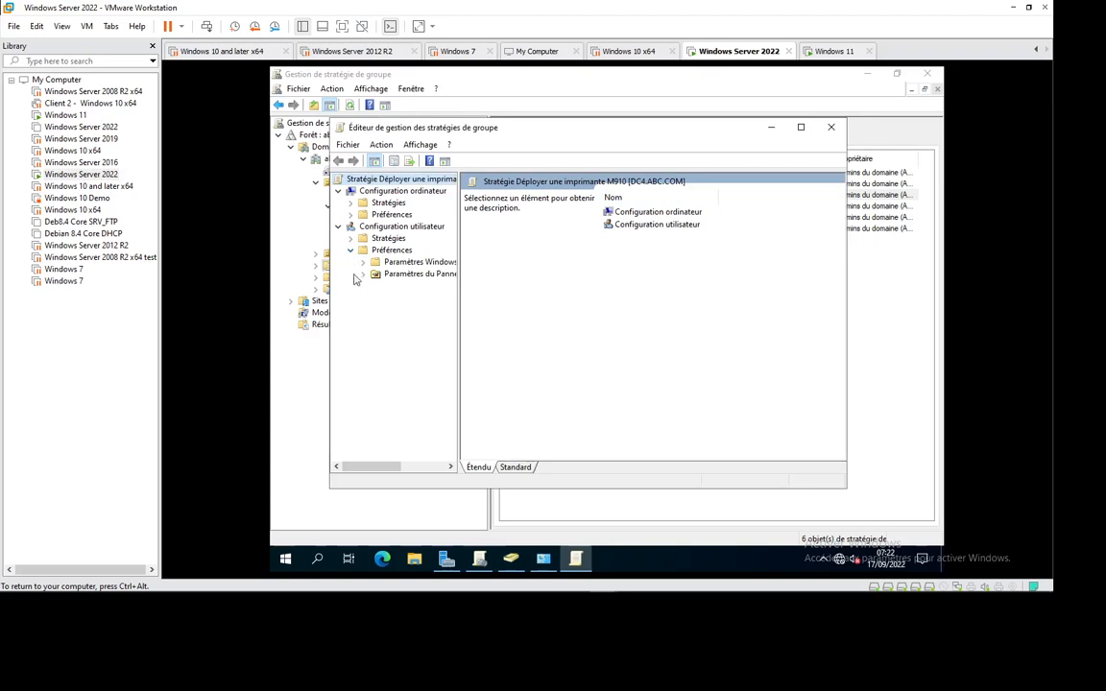
click(363, 275)
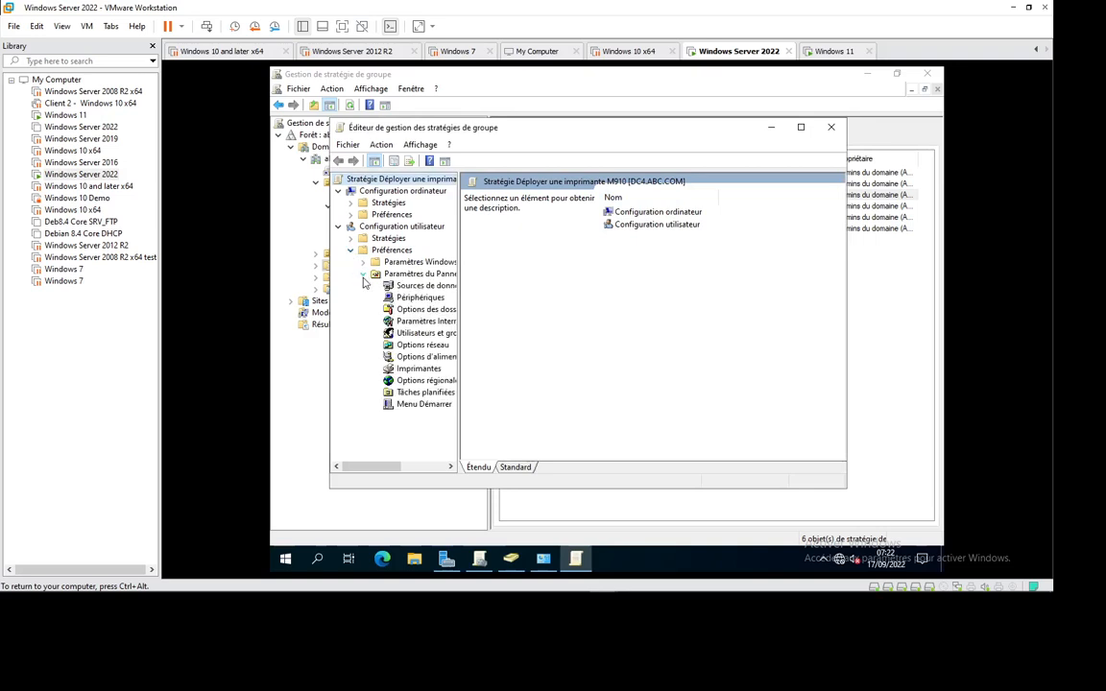
click(416, 371)
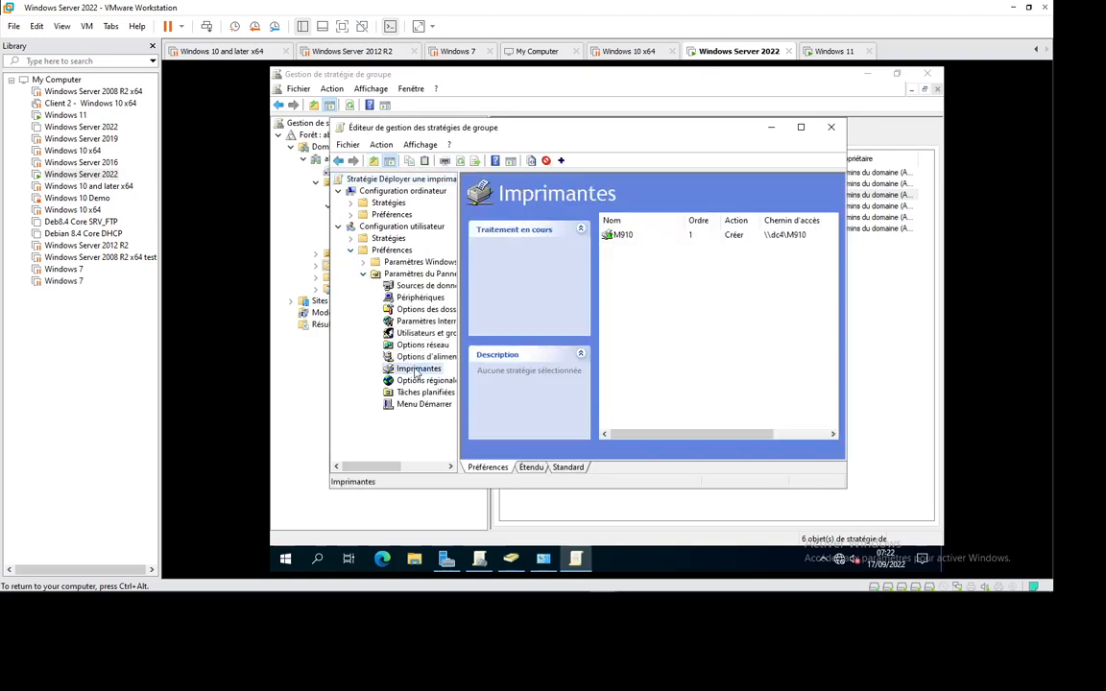
Set the action of the M910 shared printer preference to Supprimer, apply the change and close the policy editor
click(641, 241)
right_click(642, 240)
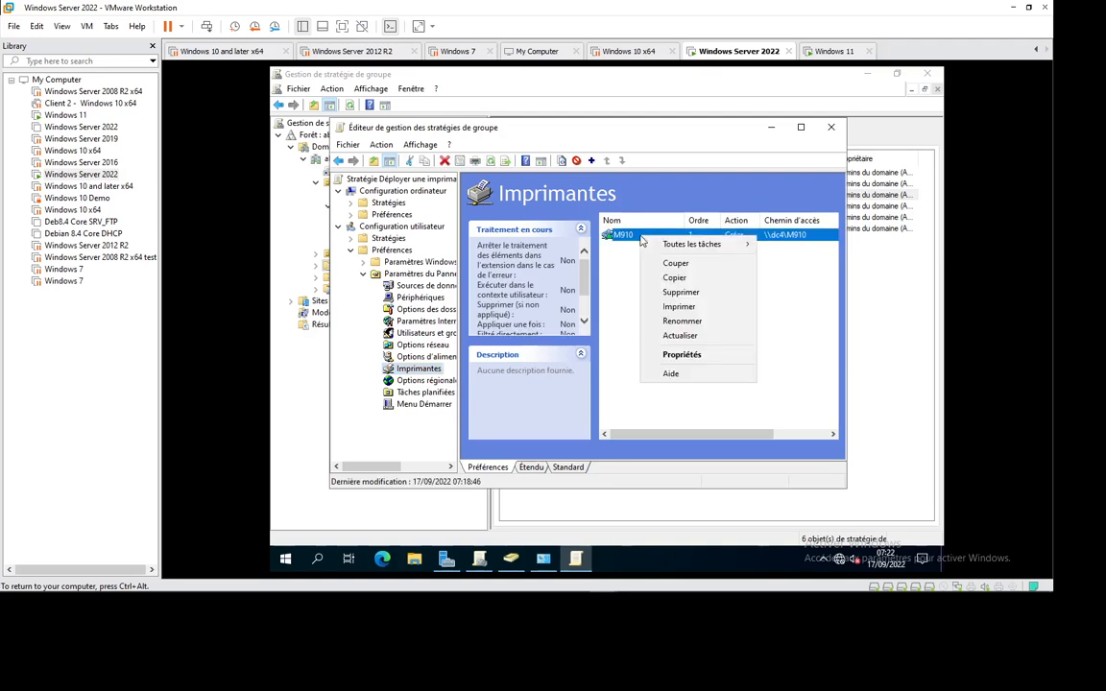
click(705, 358)
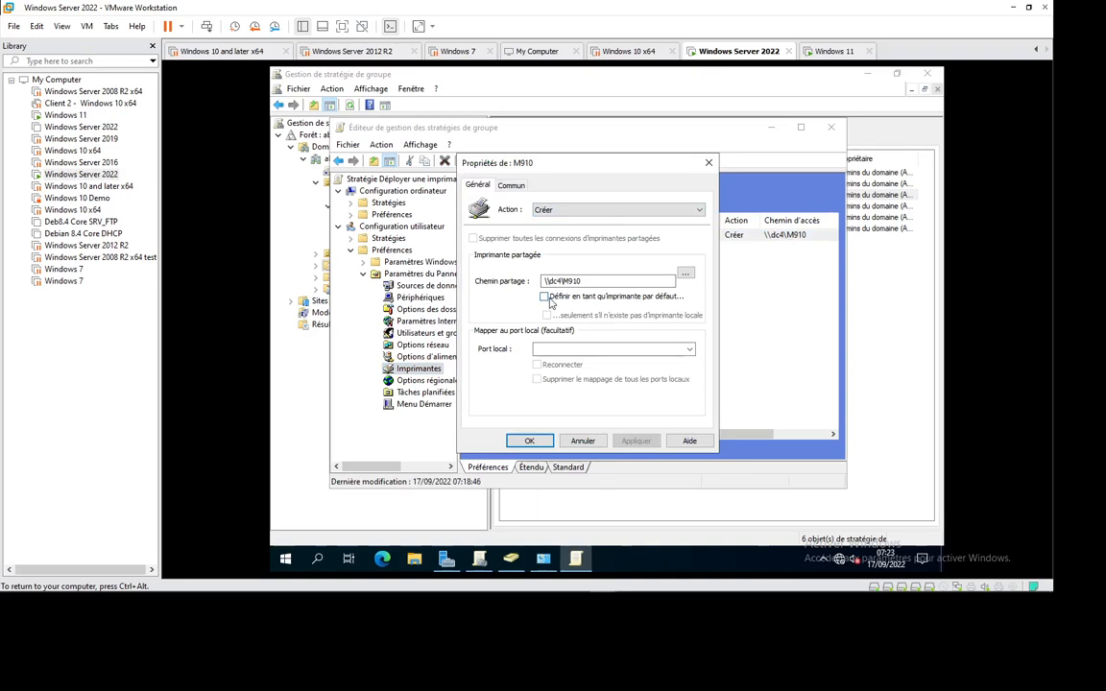
click(544, 298)
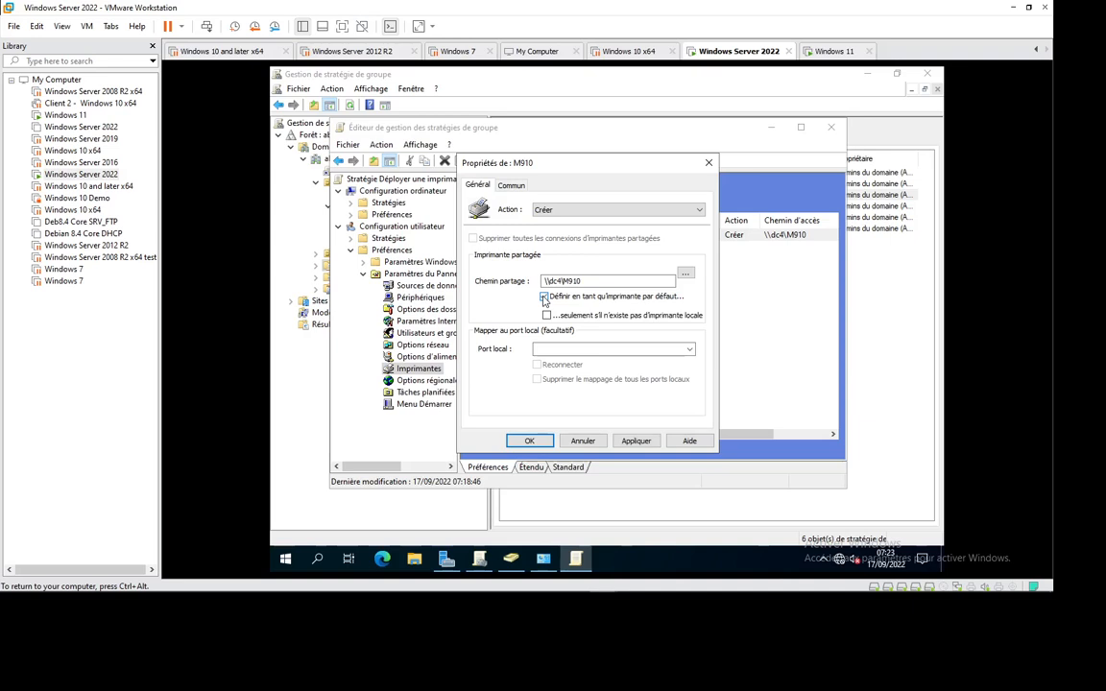
click(545, 298)
click(593, 211)
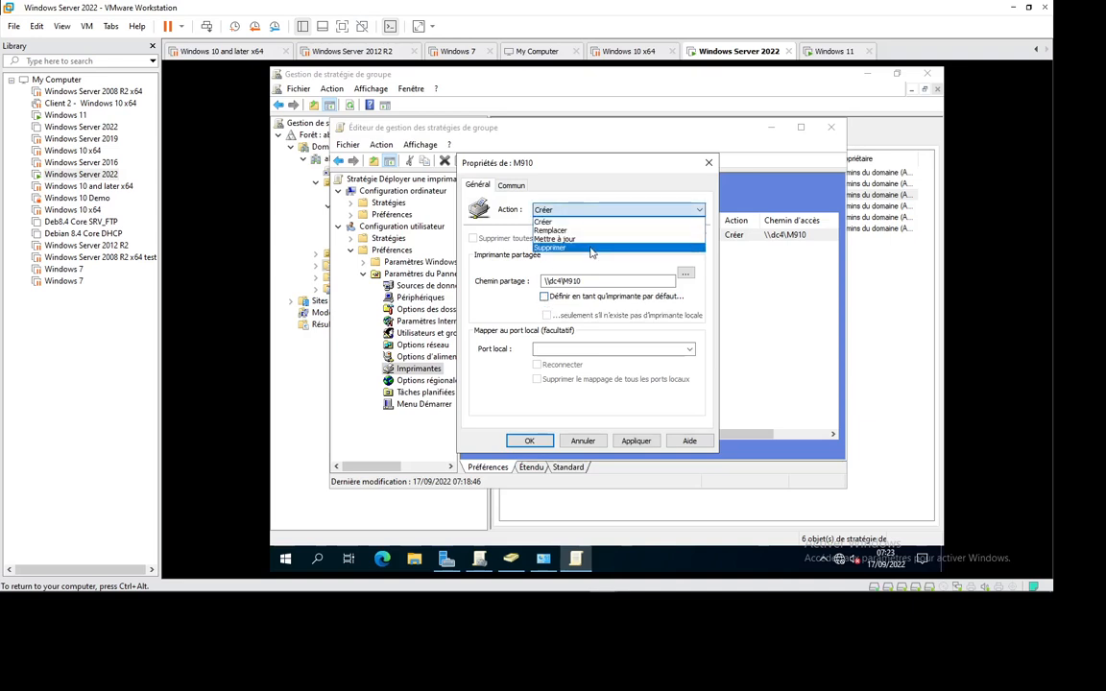
click(592, 249)
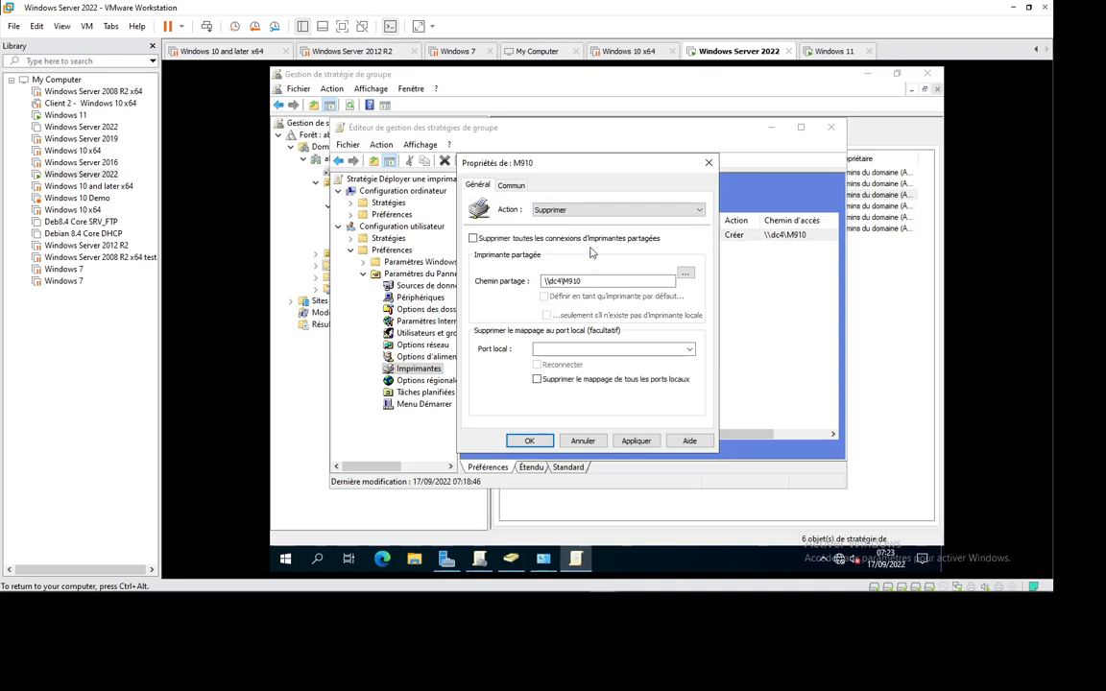
click(634, 442)
click(526, 444)
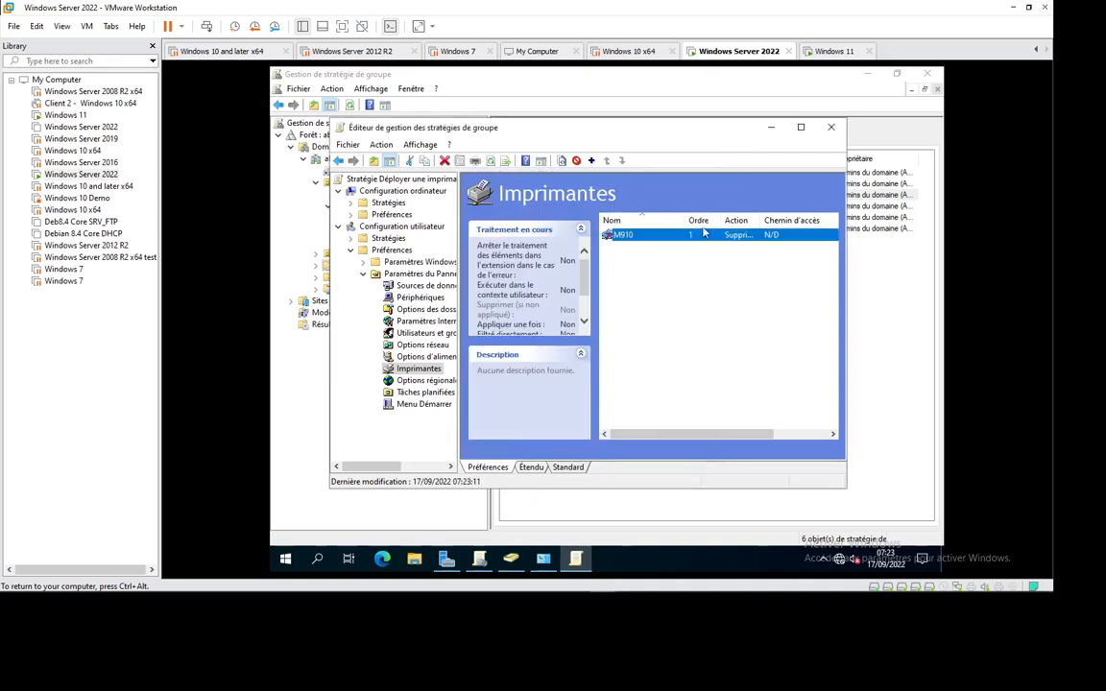
click(832, 129)
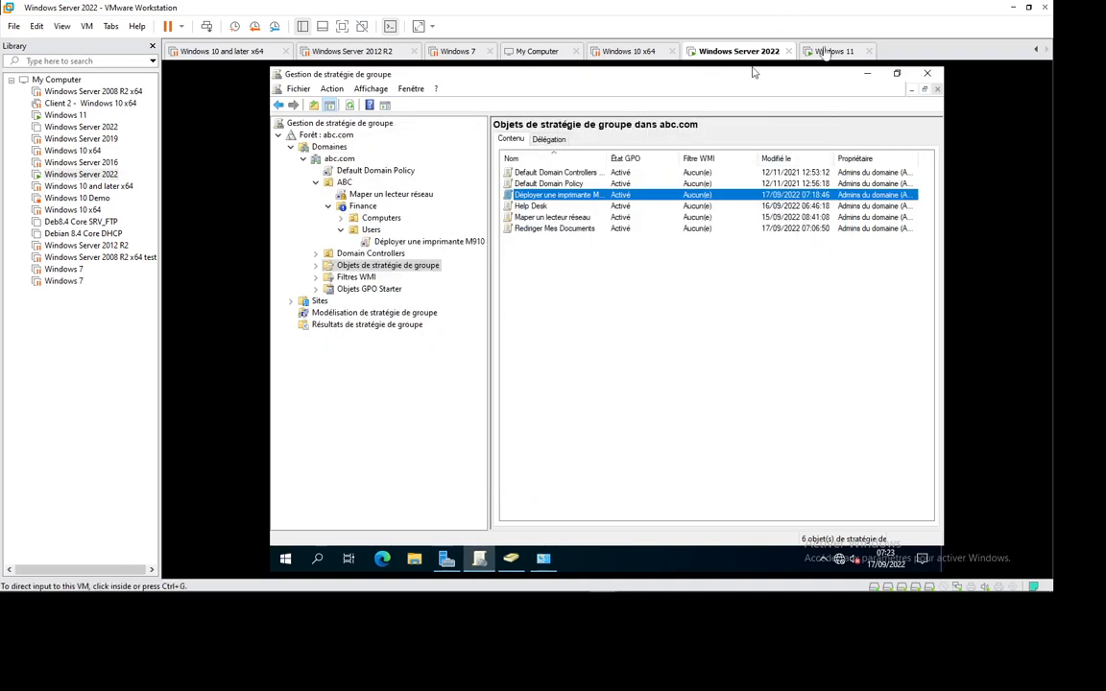
On the Windows 11 virtual machine, place the command prompt and Périphériques et imprimantes side by side and run gpupdate/force
click(832, 51)
click(471, 302)
key(Up)
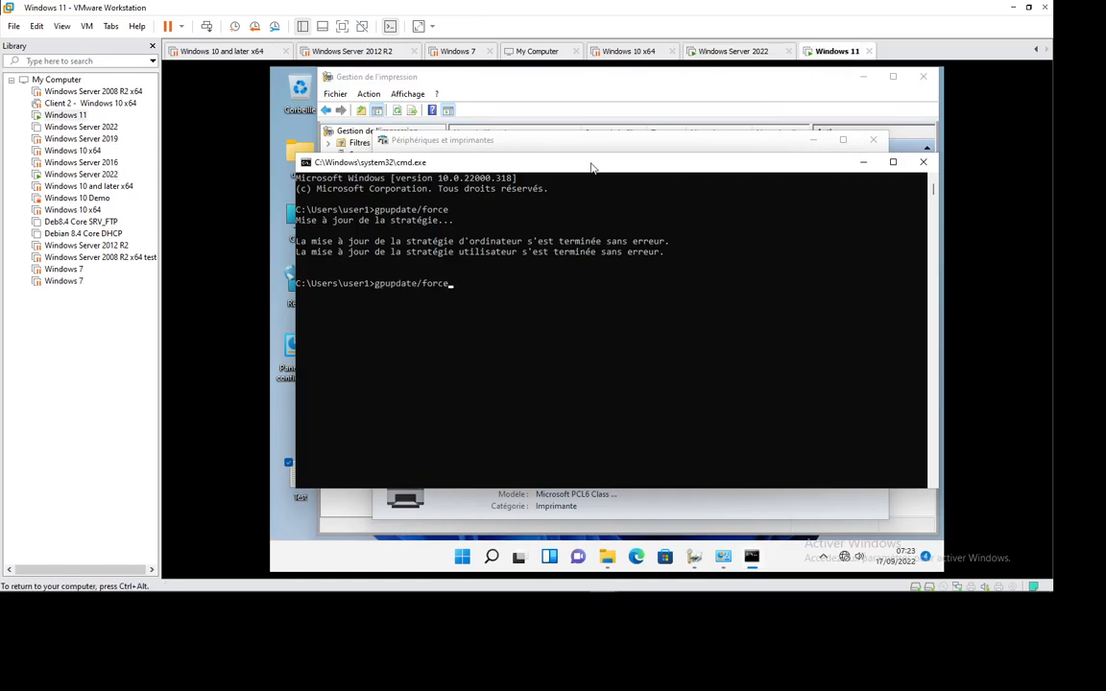
drag(592, 165, 943, 194)
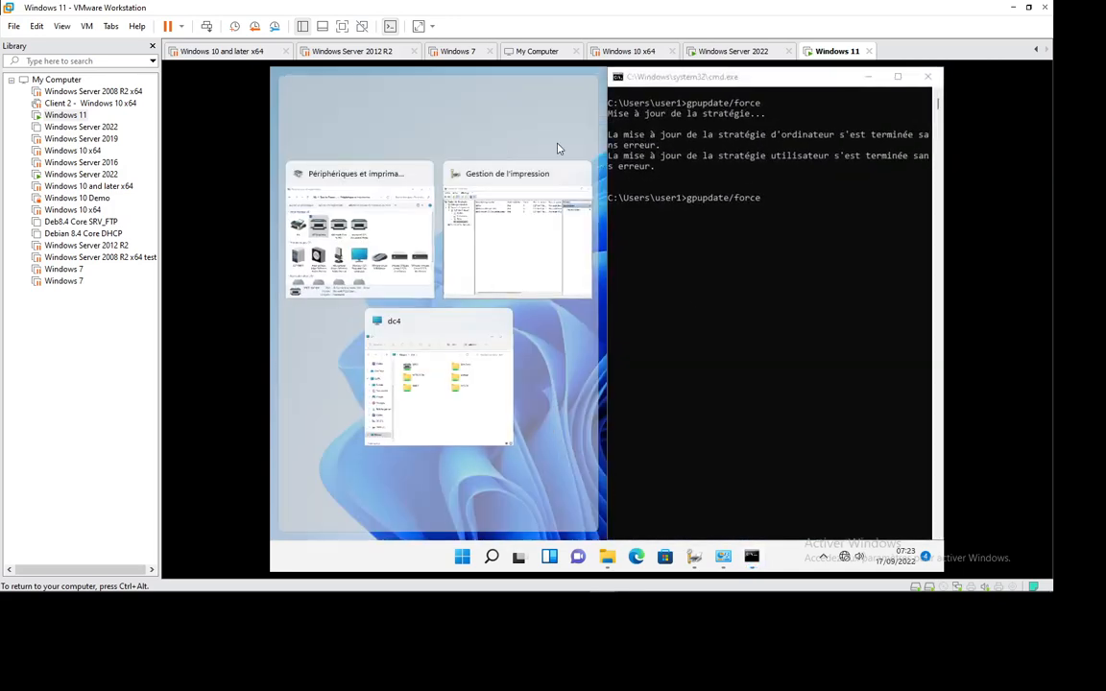
click(396, 219)
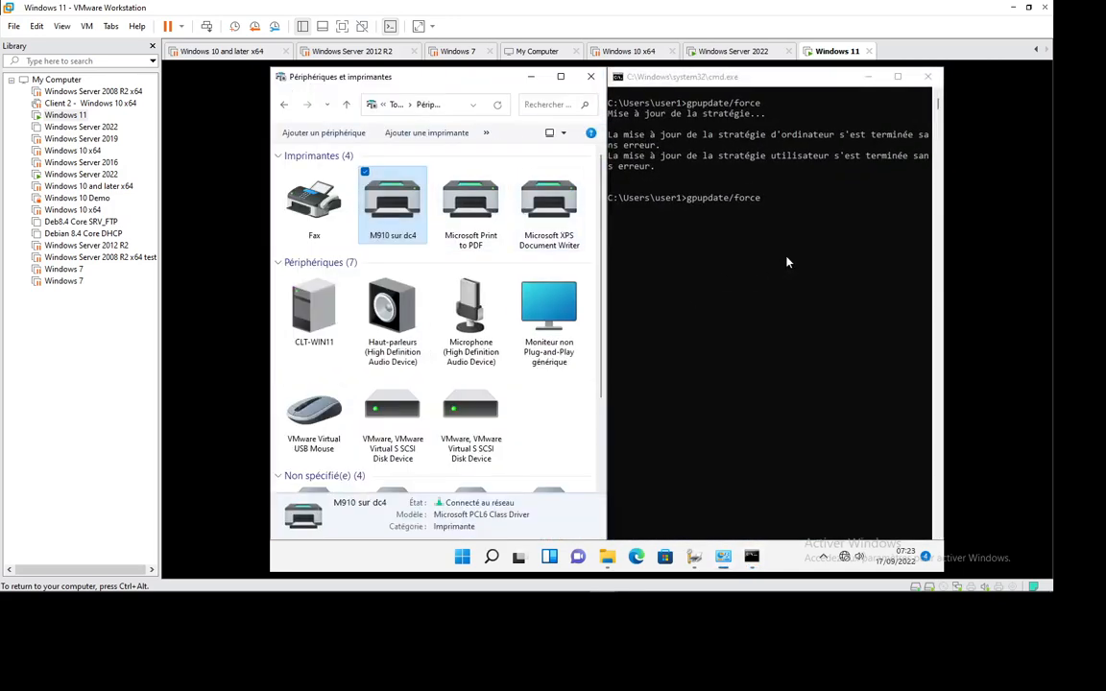
click(812, 205)
key(Return)
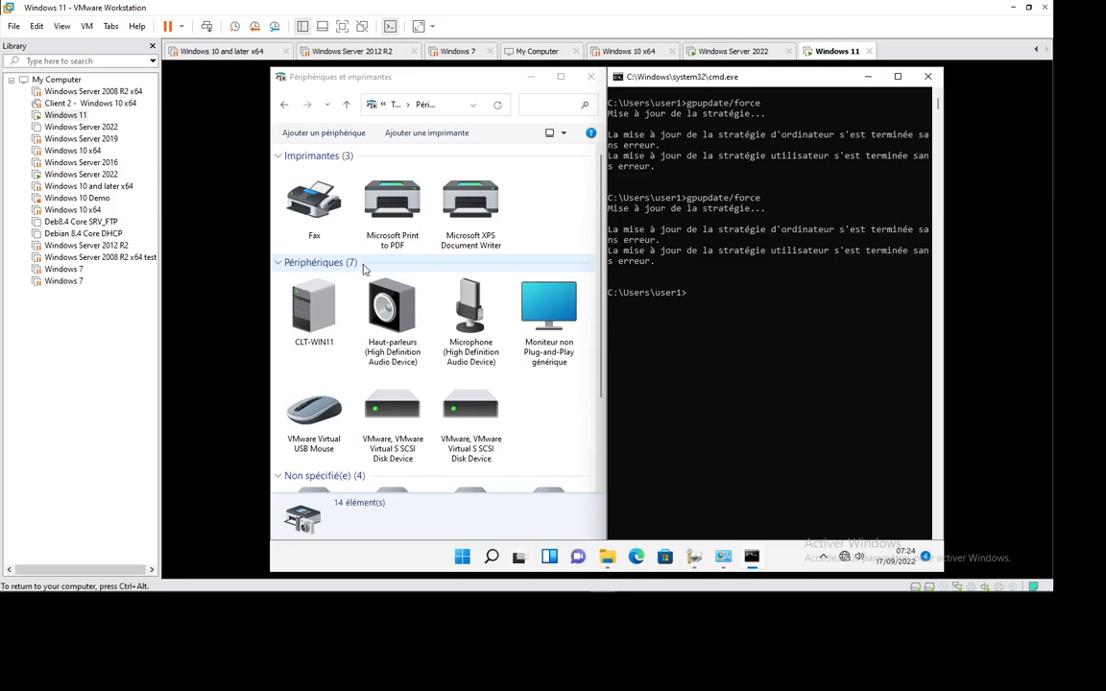
click(852, 583)
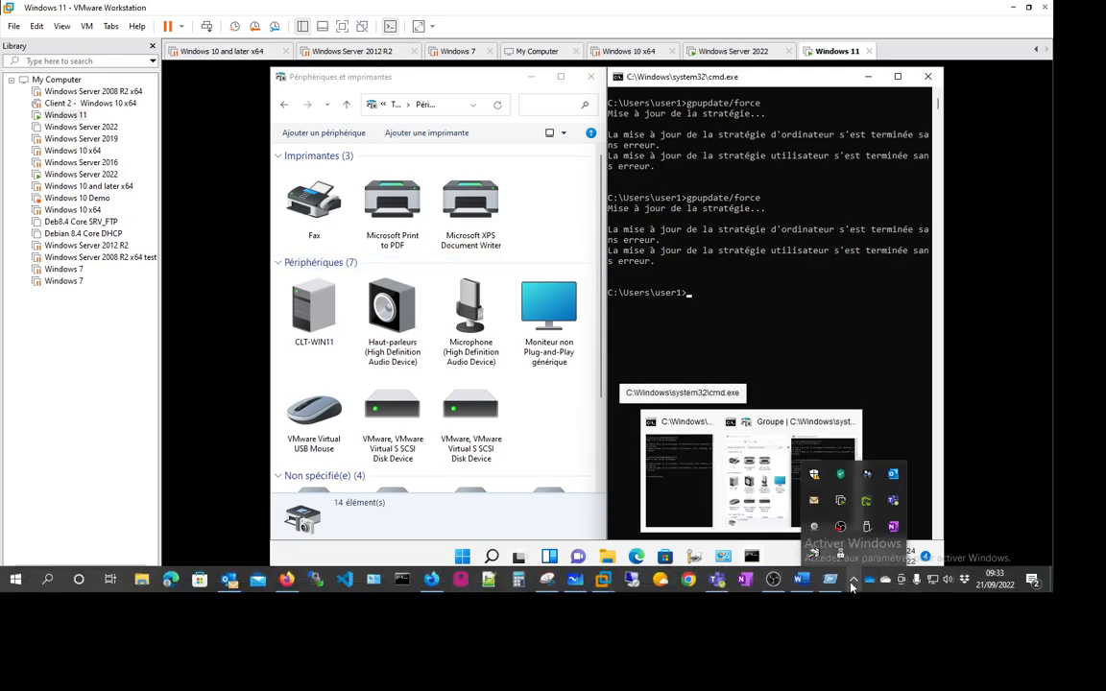